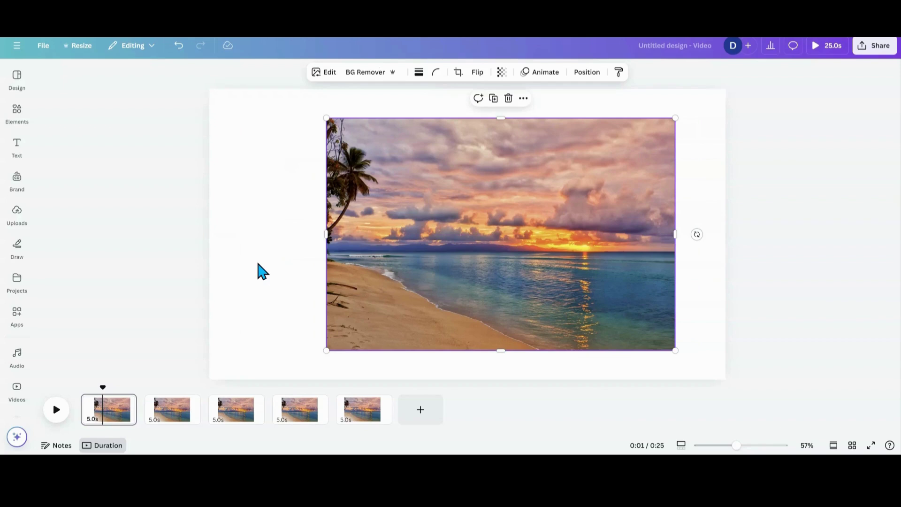
# Browse Elements to the full Letters frames collection under Frames
pyautogui.click(17, 117)
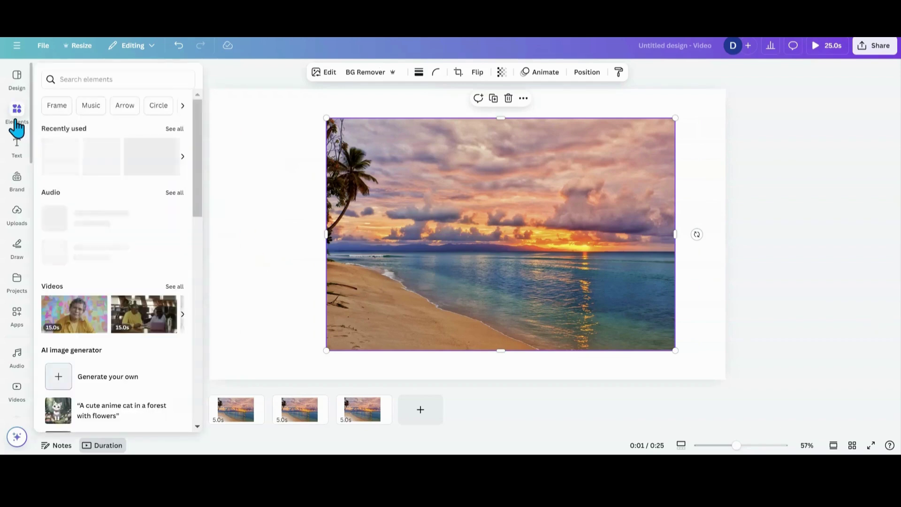
pyautogui.scroll(-15, 80, 188)
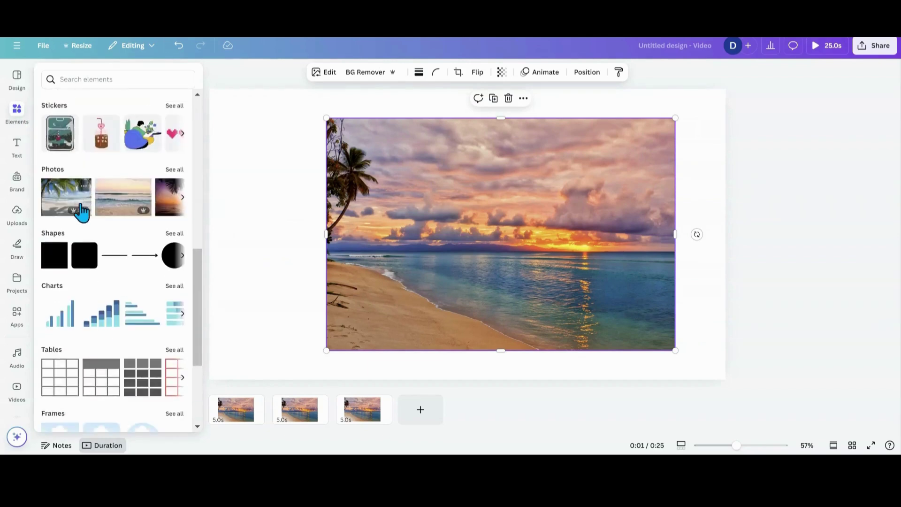
pyautogui.scroll(-3, 81, 216)
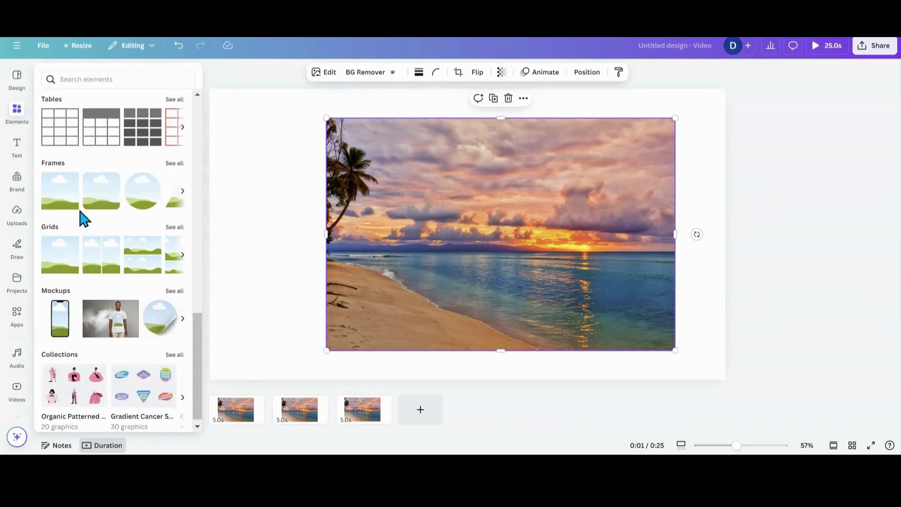
pyautogui.click(177, 164)
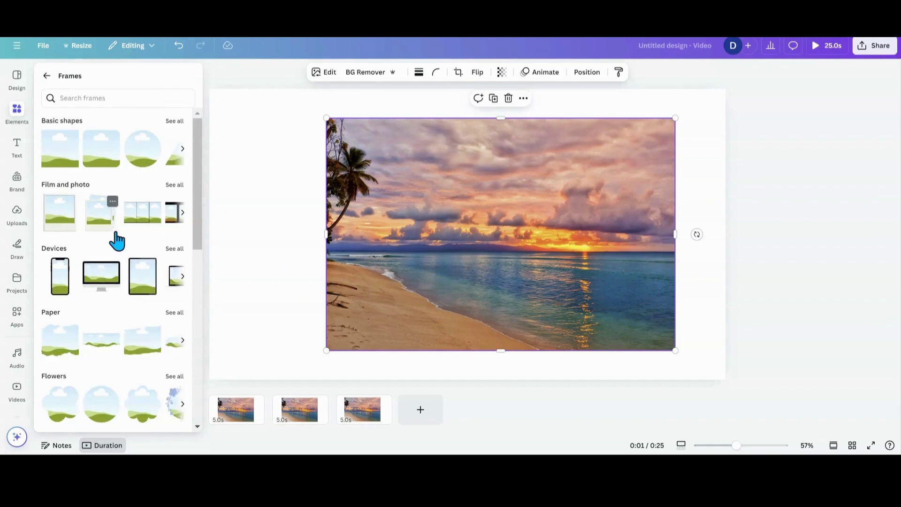
pyautogui.scroll(-8, 117, 241)
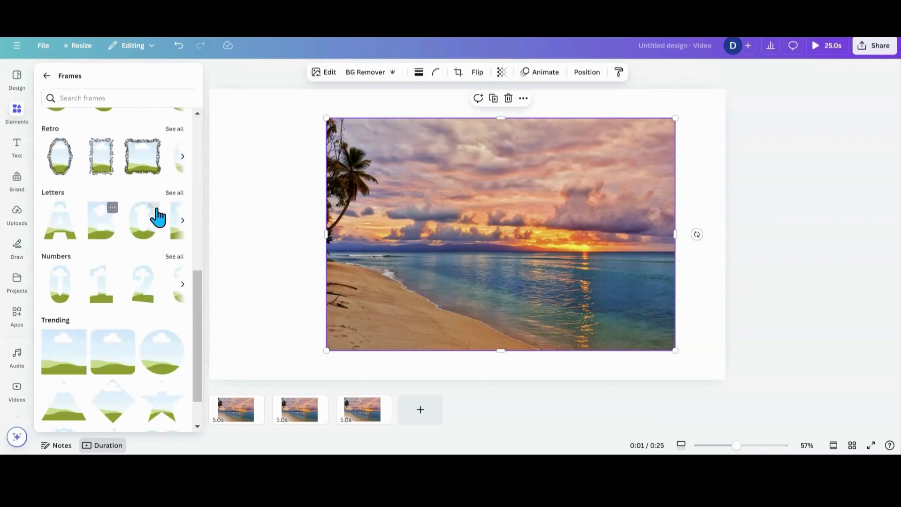
pyautogui.click(174, 193)
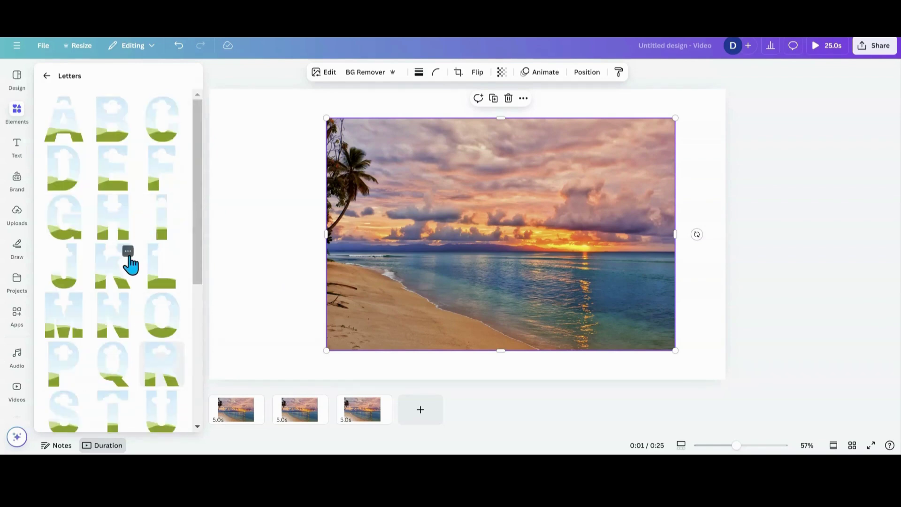
pyautogui.scroll(-3, 130, 265)
# Shift the beach photo slightly right and bring back the Letters frames collection
pyautogui.click(235, 384)
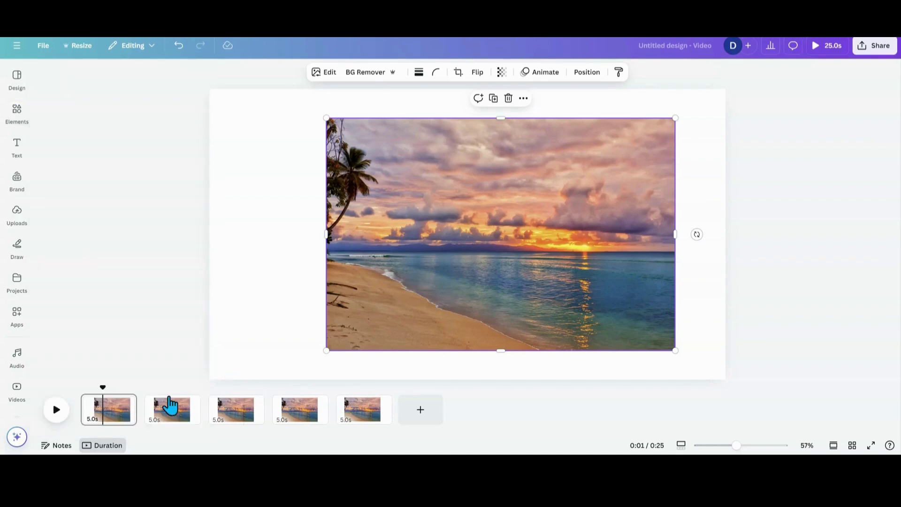
pyautogui.moveTo(450, 225); pyautogui.dragTo(486, 229)
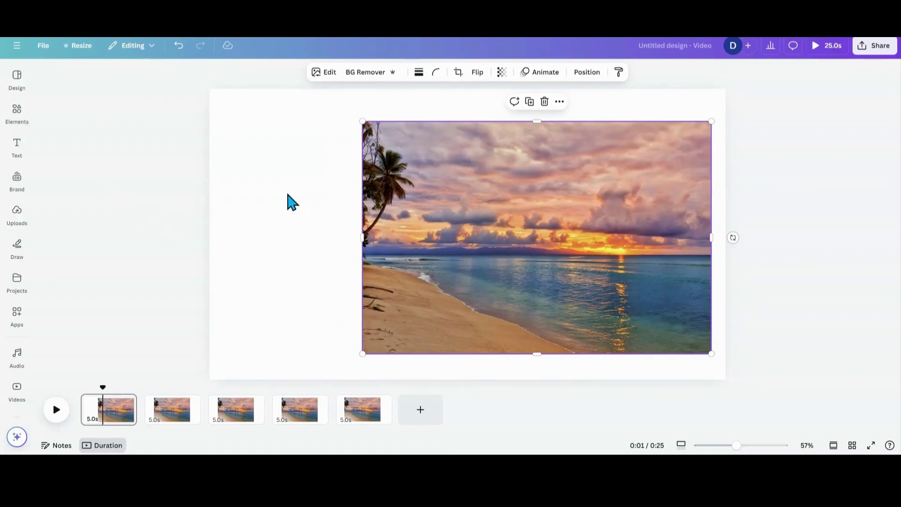
pyautogui.click(18, 115)
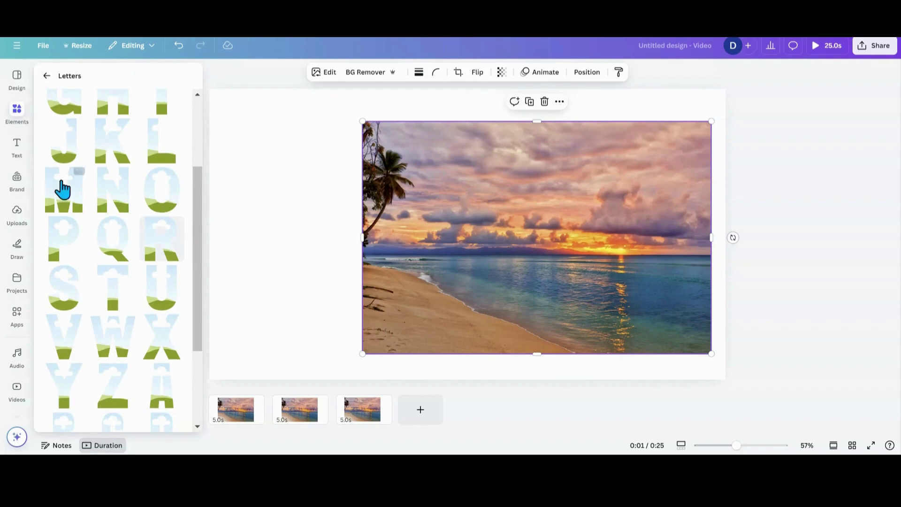
# Add M, U and N letter frames and line them up side by side
pyautogui.click(63, 192)
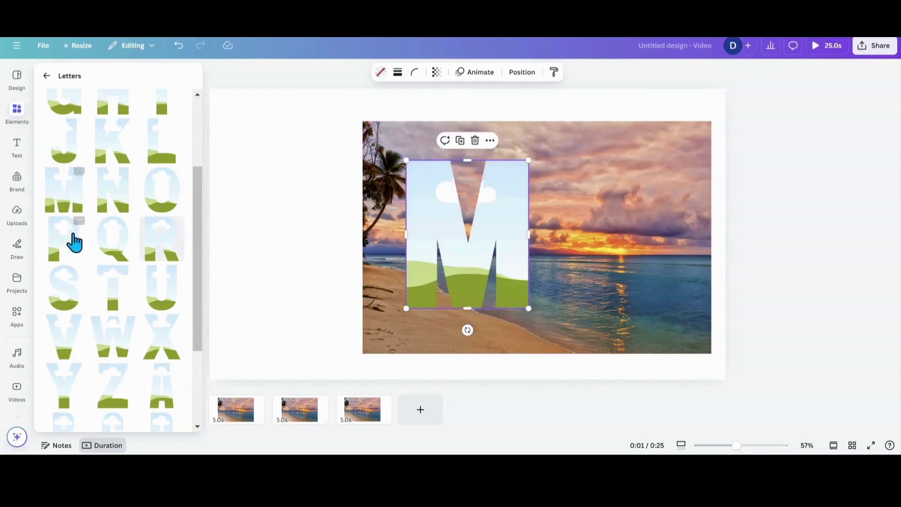
pyautogui.click(151, 259)
pyautogui.moveTo(460, 239); pyautogui.dragTo(569, 237)
pyautogui.moveTo(492, 248); pyautogui.dragTo(382, 248)
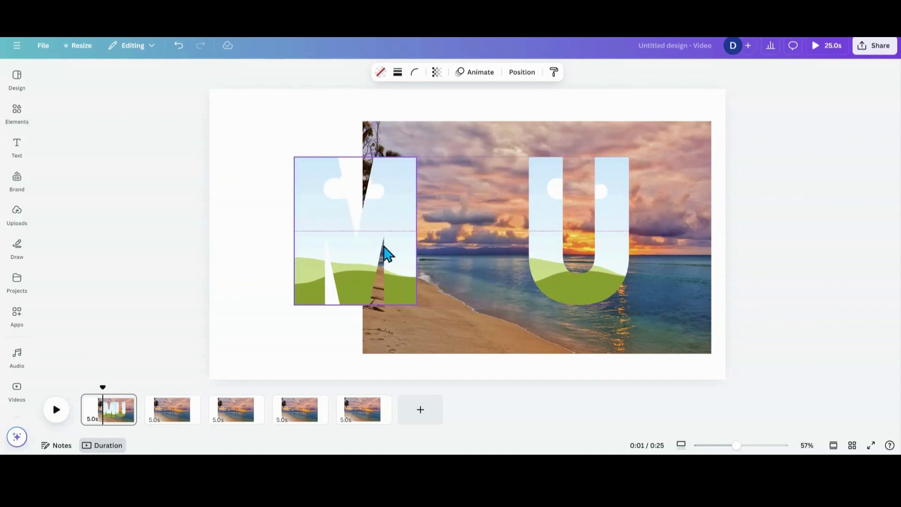
pyautogui.moveTo(571, 249); pyautogui.dragTo(476, 242)
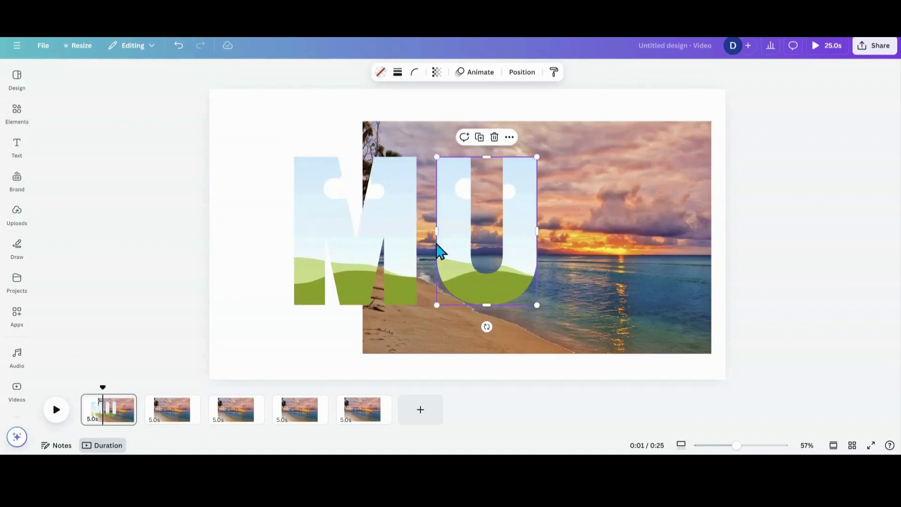
pyautogui.click(12, 127)
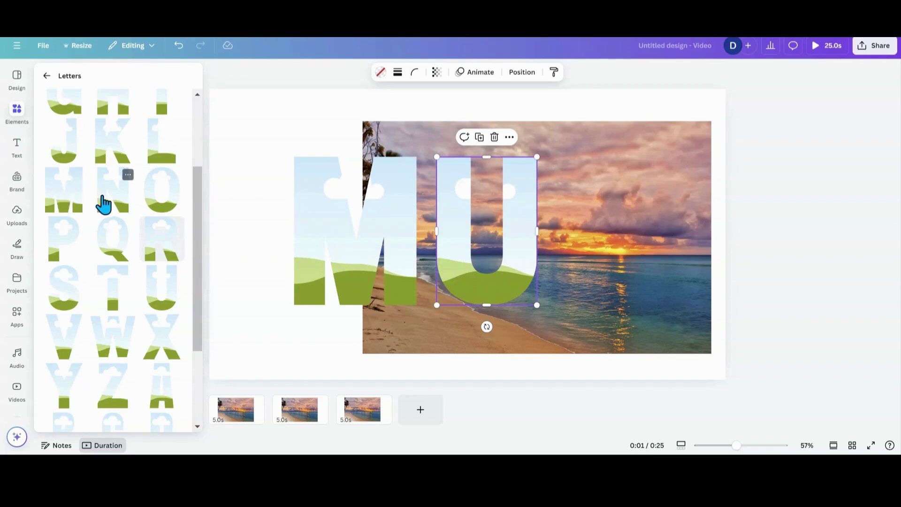
pyautogui.click(107, 210)
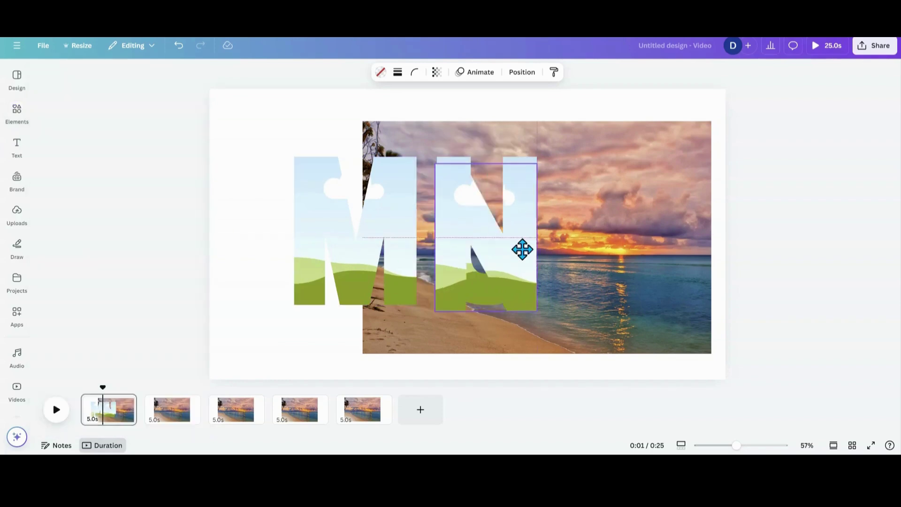
pyautogui.moveTo(520, 248); pyautogui.dragTo(599, 238)
# Nudge the beach photo up-left and shrink the three letter frames together
pyautogui.click(439, 328)
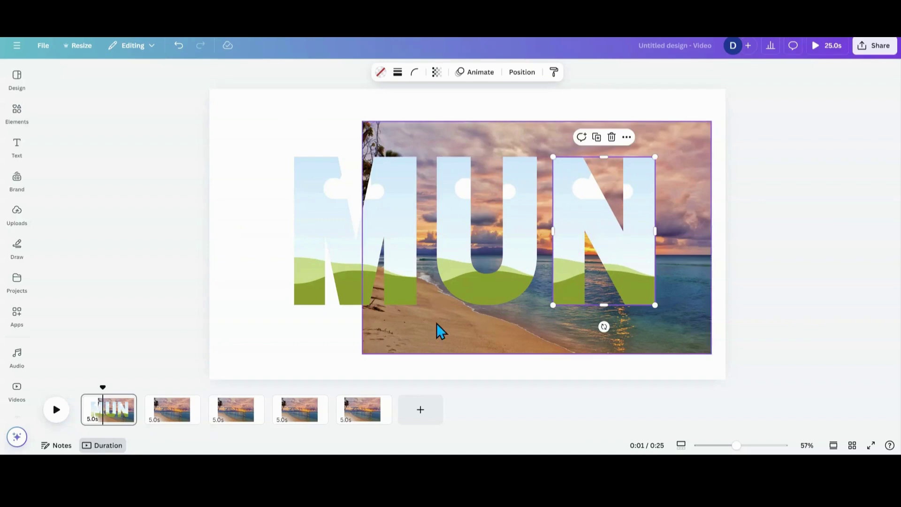
pyautogui.moveTo(438, 328); pyautogui.dragTo(428, 317)
pyautogui.moveTo(251, 159); pyautogui.dragTo(652, 263)
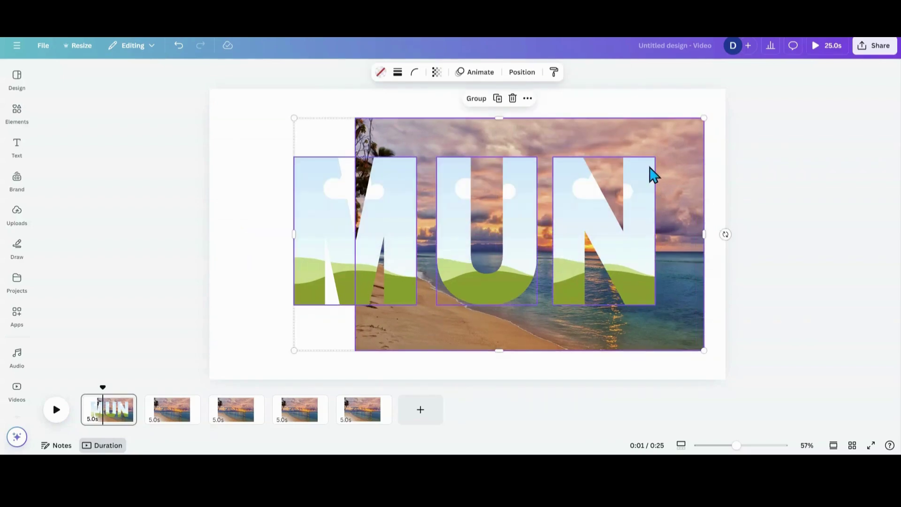
pyautogui.moveTo(704, 120); pyautogui.dragTo(631, 189)
pyautogui.click(282, 171)
# Duplicate the beach photo twice and drop a copy into each of the M, U and N frames
pyautogui.click(370, 179)
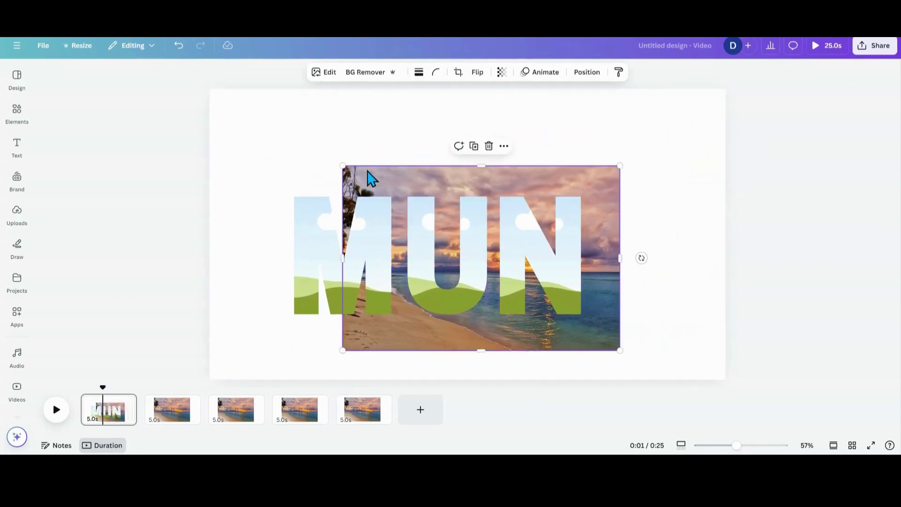
pyautogui.moveTo(370, 179); pyautogui.dragTo(446, 126)
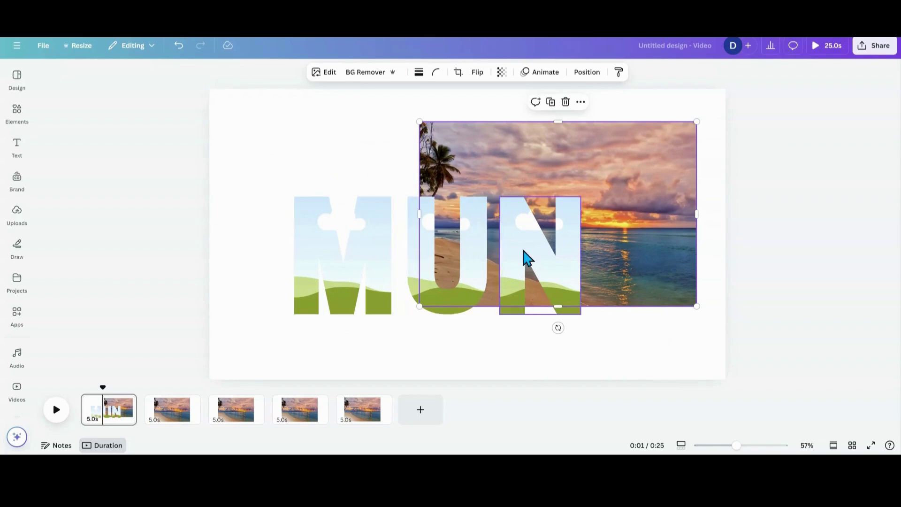
pyautogui.click(551, 102)
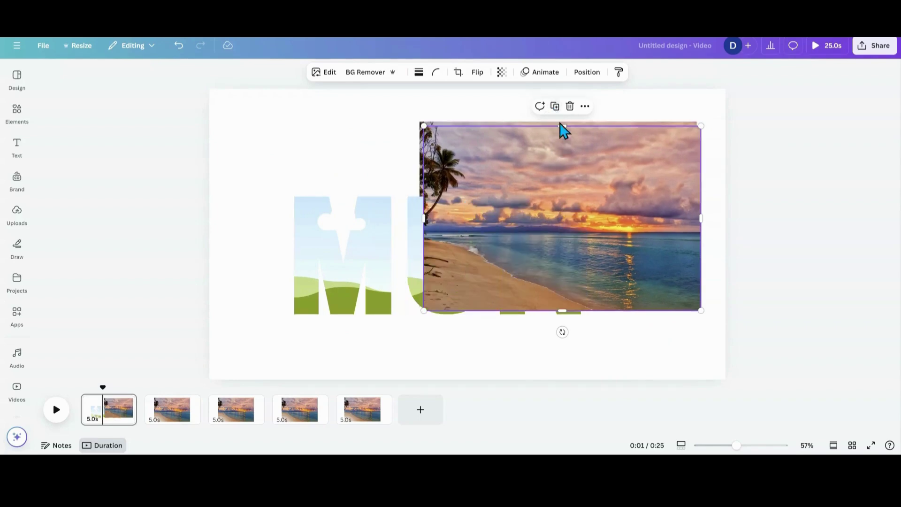
pyautogui.click(554, 106)
pyautogui.moveTo(575, 194); pyautogui.dragTo(388, 241)
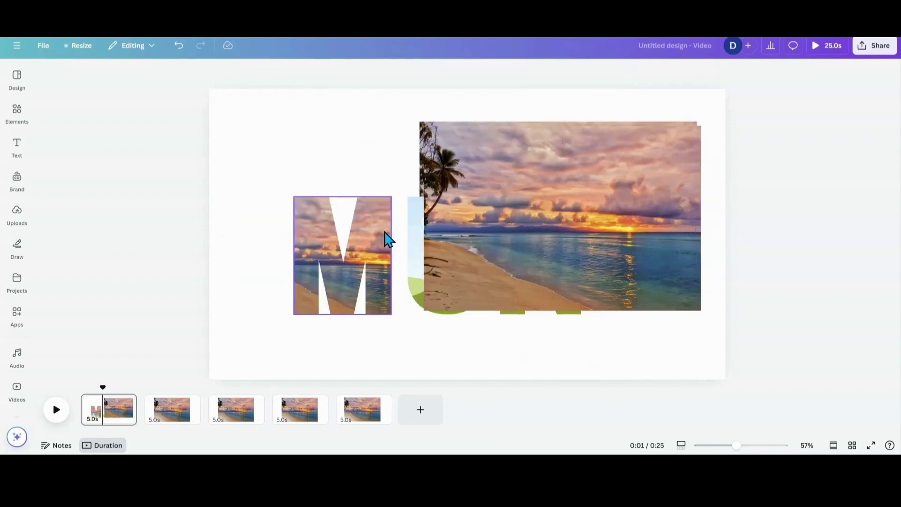
pyautogui.moveTo(499, 216); pyautogui.dragTo(468, 225)
pyautogui.moveTo(625, 169); pyautogui.dragTo(563, 232)
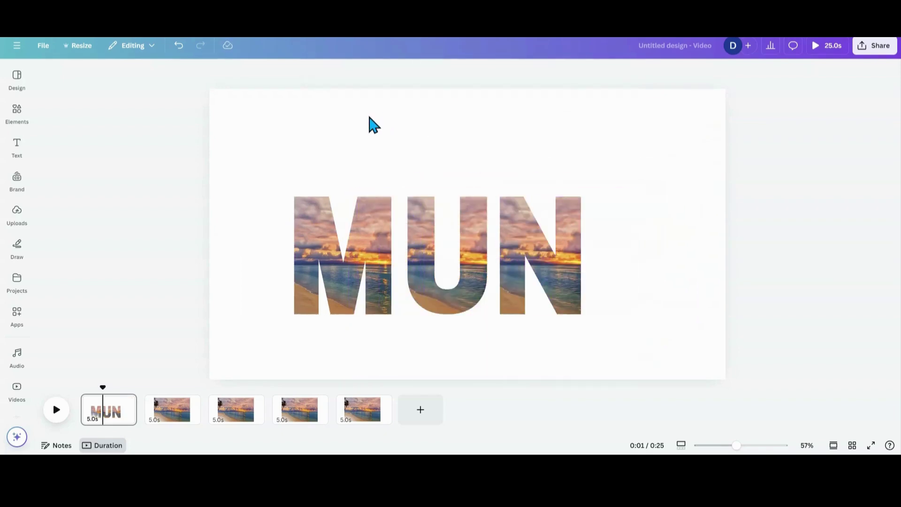
# Re-crop and reposition the sunset photo inside the M letter
pyautogui.doubleClick(324, 248)
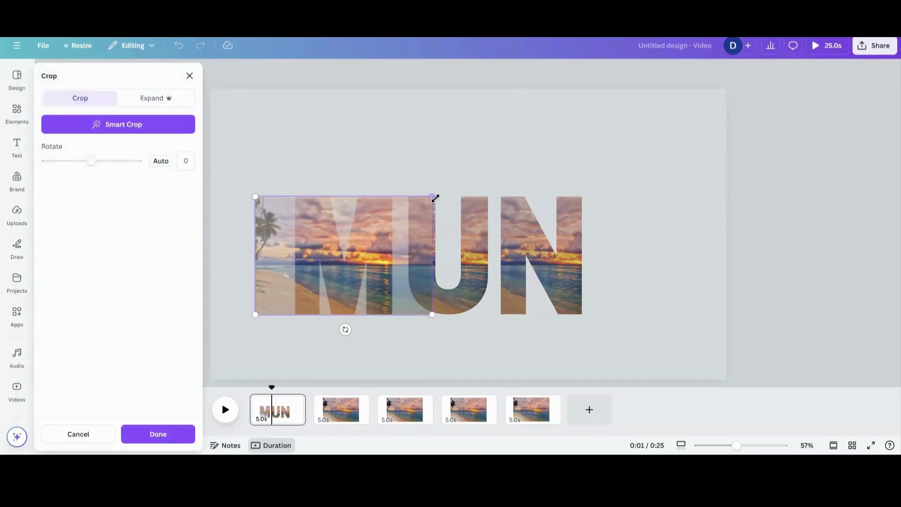
pyautogui.moveTo(435, 198); pyautogui.dragTo(629, 166)
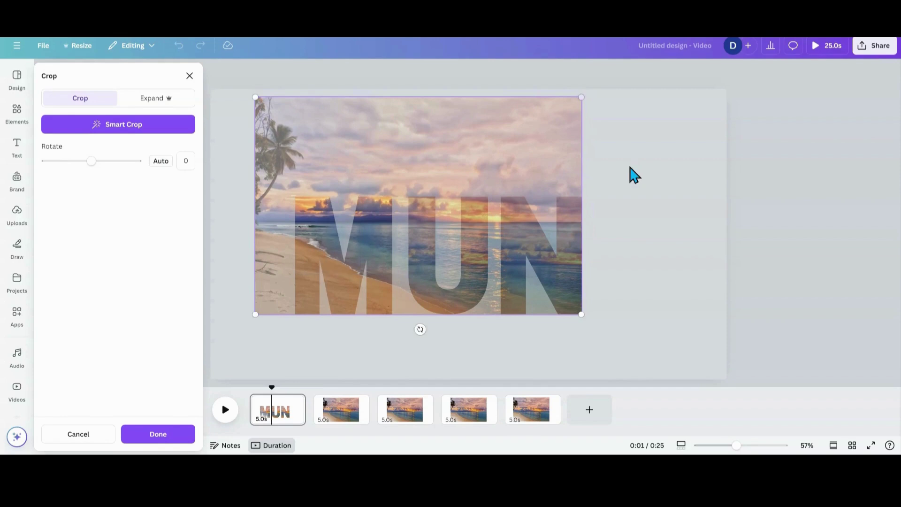
pyautogui.moveTo(370, 164); pyautogui.dragTo(412, 167)
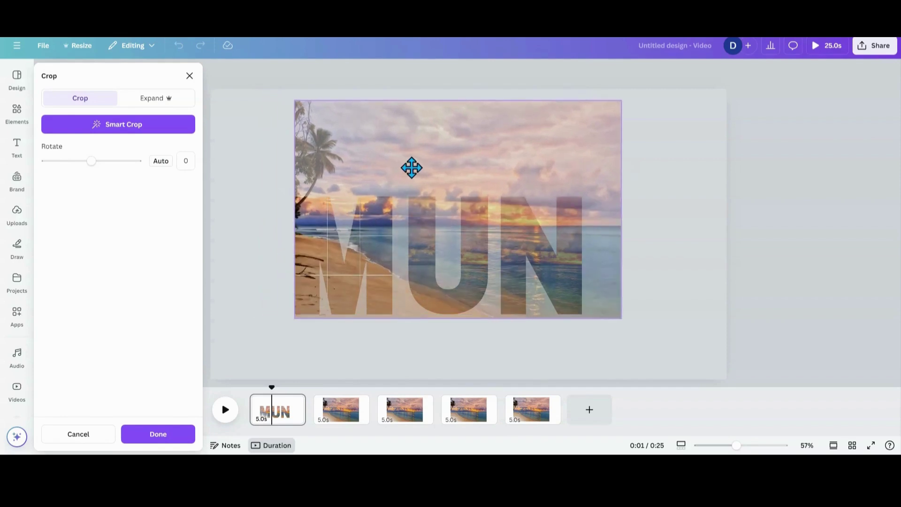
pyautogui.moveTo(620, 102); pyautogui.dragTo(583, 129)
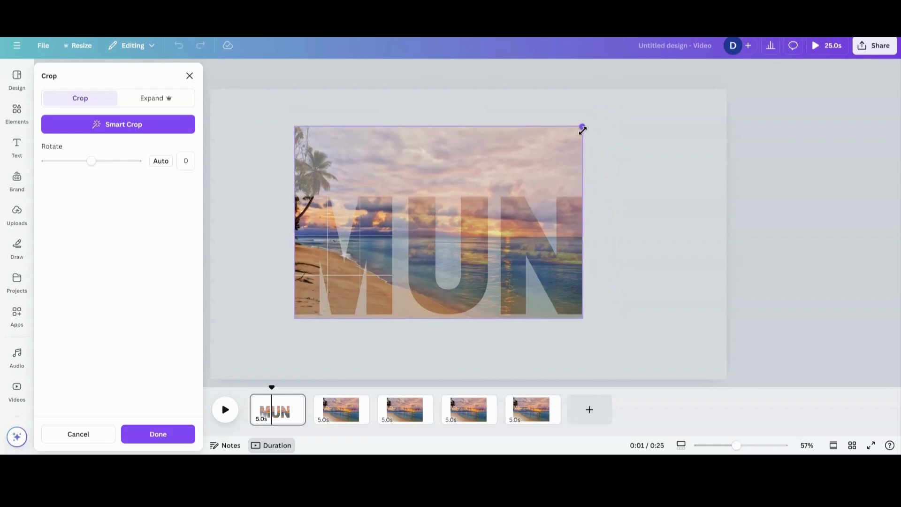
pyautogui.moveTo(440, 161); pyautogui.dragTo(437, 191)
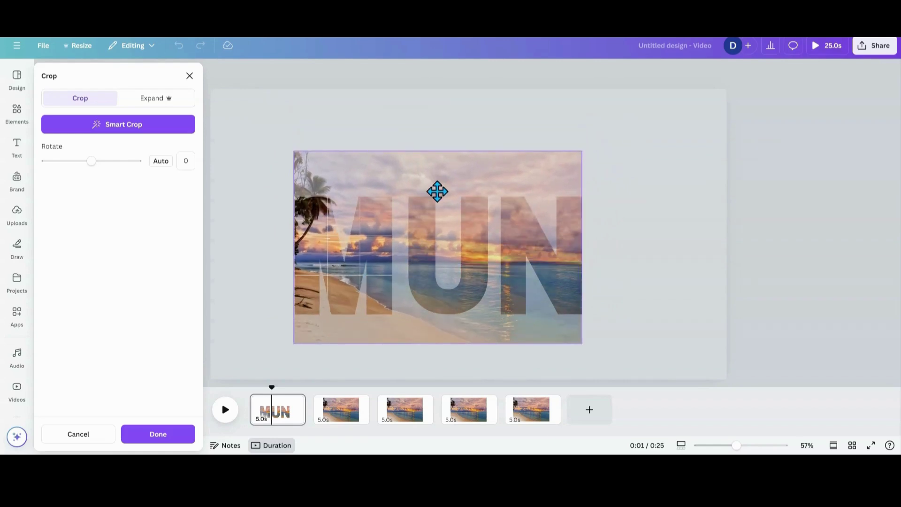
pyautogui.click(653, 198)
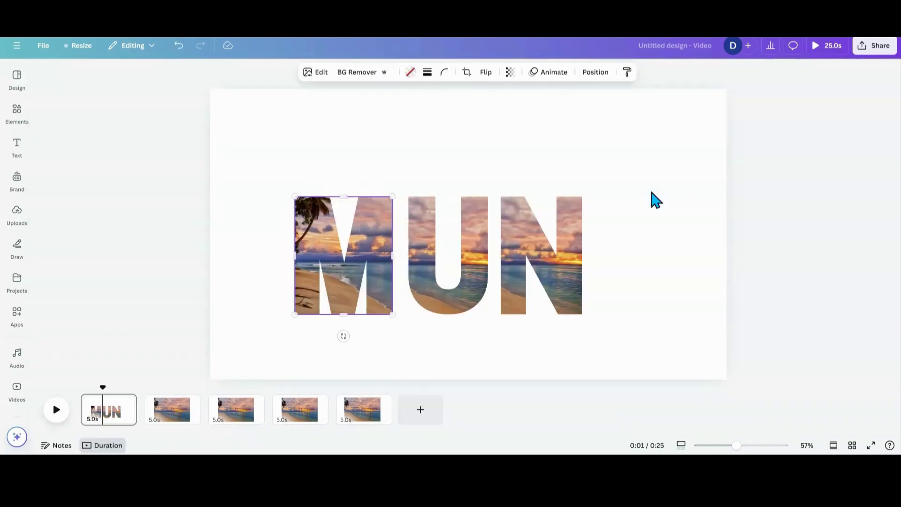
# Enlarge the photo inside the U letter and shift it down to show more sky and sea
pyautogui.click(464, 270)
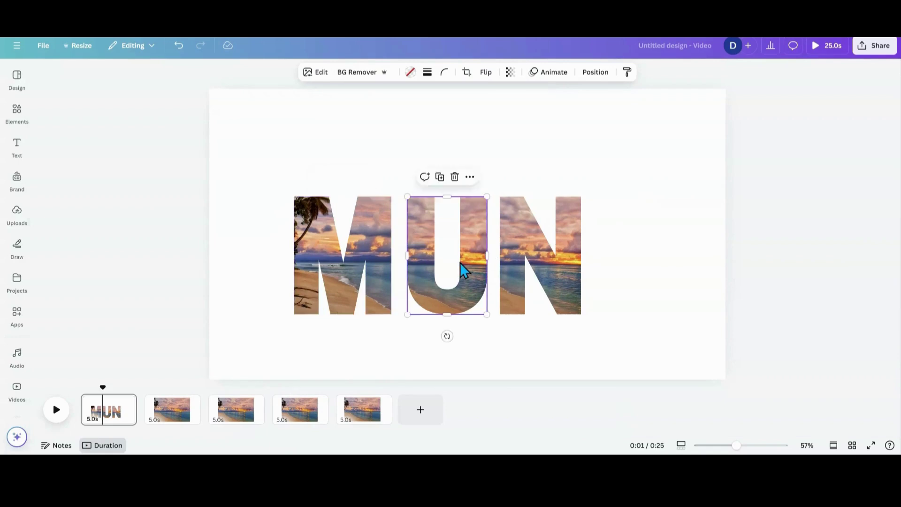
pyautogui.doubleClick(454, 295)
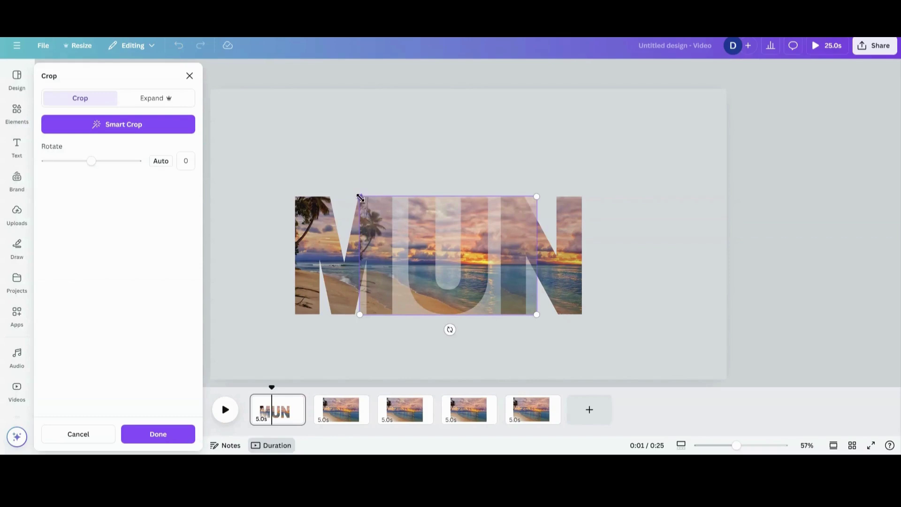
pyautogui.moveTo(331, 186); pyautogui.dragTo(284, 174)
pyautogui.moveTo(537, 152); pyautogui.dragTo(598, 120)
pyautogui.moveTo(471, 223); pyautogui.dragTo(467, 251)
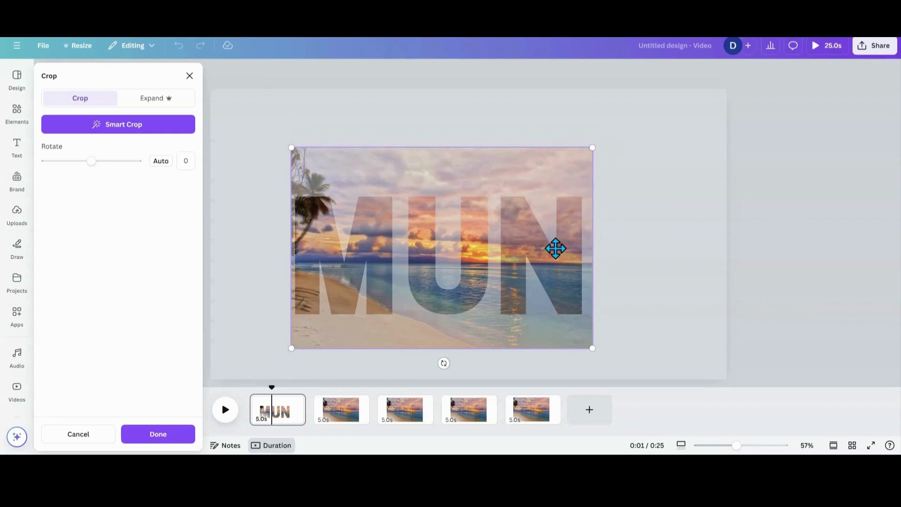
pyautogui.click(666, 237)
# Enlarge and reposition the photo inside the N letter, then fine-tune its crop
pyautogui.doubleClick(551, 278)
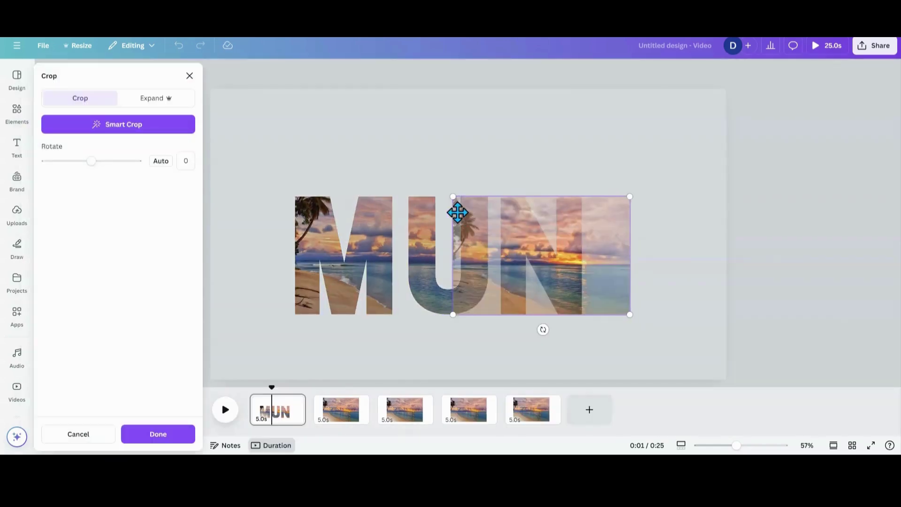
pyautogui.moveTo(452, 197); pyautogui.dragTo(240, 173)
pyautogui.moveTo(629, 90); pyautogui.dragTo(584, 124)
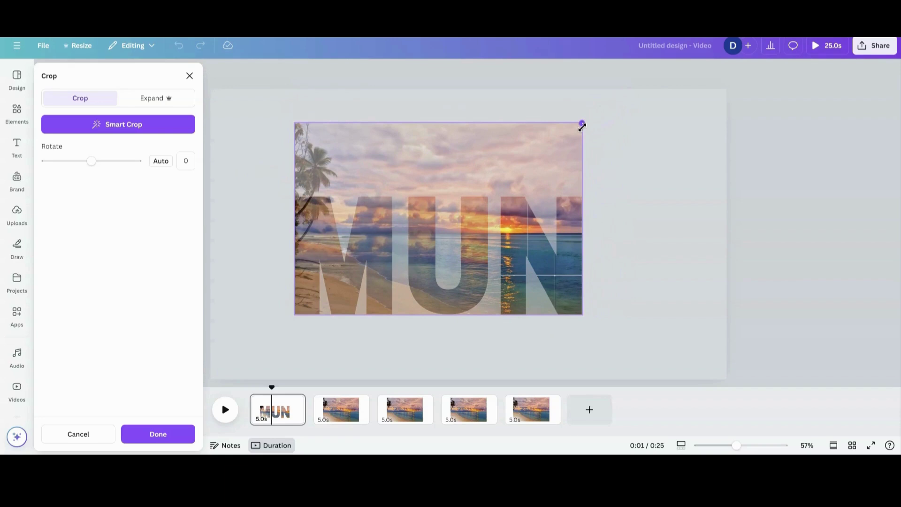
pyautogui.moveTo(485, 157); pyautogui.dragTo(483, 183)
pyautogui.click(267, 272)
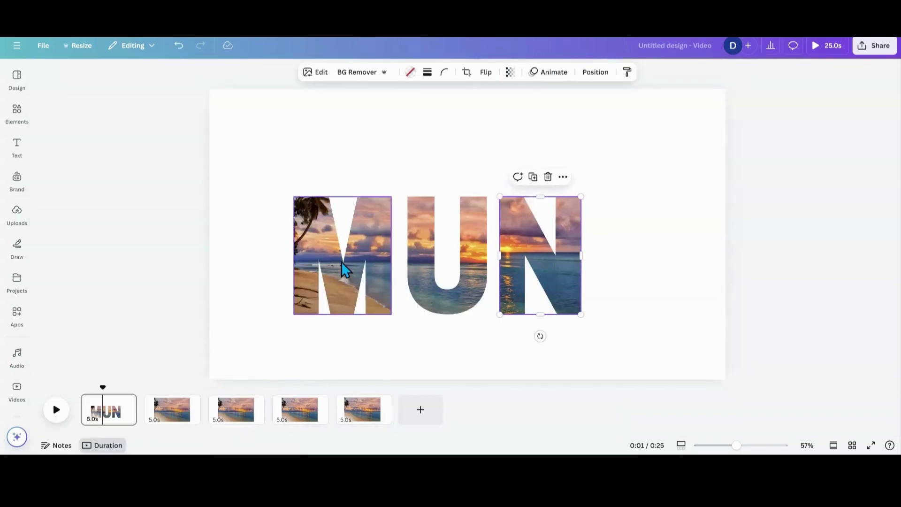
pyautogui.doubleClick(559, 248)
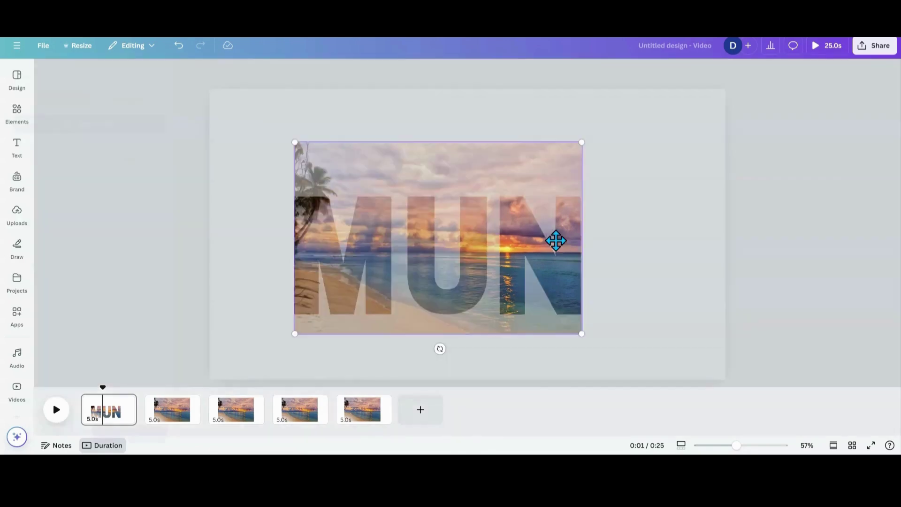
pyautogui.moveTo(518, 217); pyautogui.dragTo(522, 228)
pyautogui.click(643, 238)
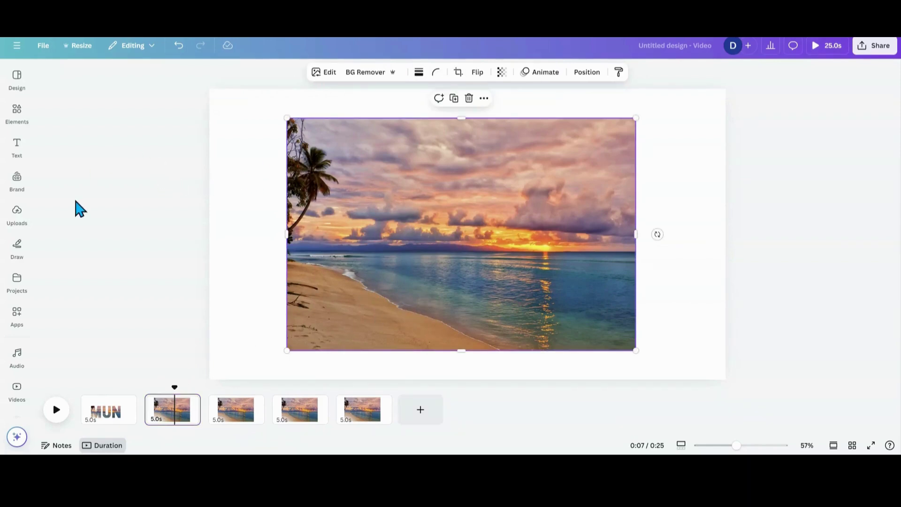
# Search the apps for 'fontf' and open FontFrame
pyautogui.click(19, 317)
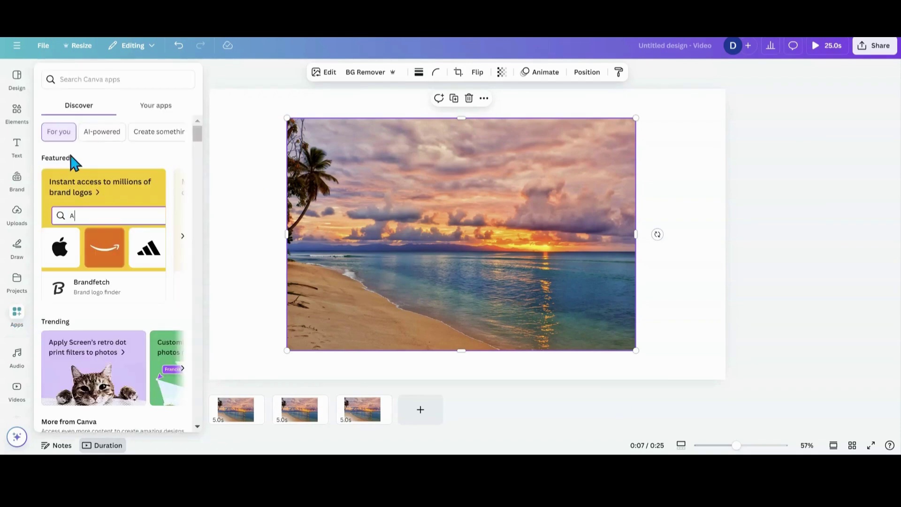
pyautogui.click(100, 79)
pyautogui.write('fontframe')
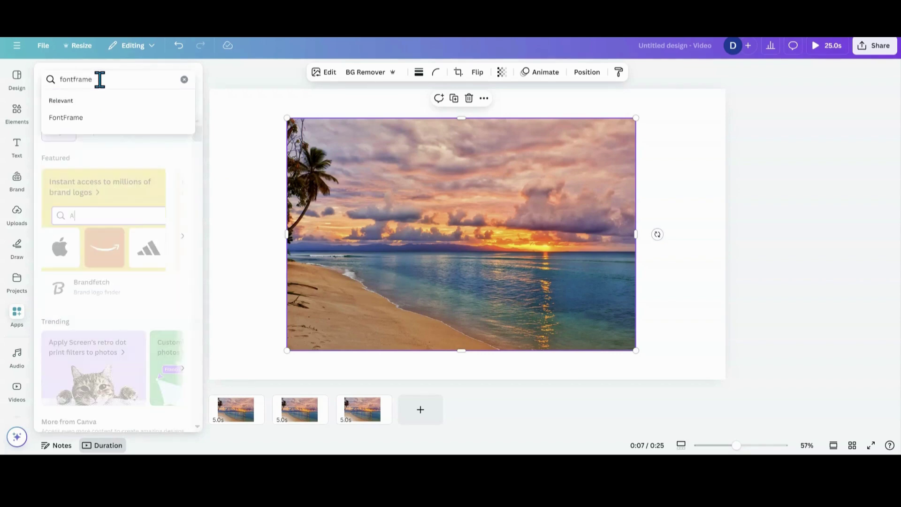
pyautogui.press('Return')
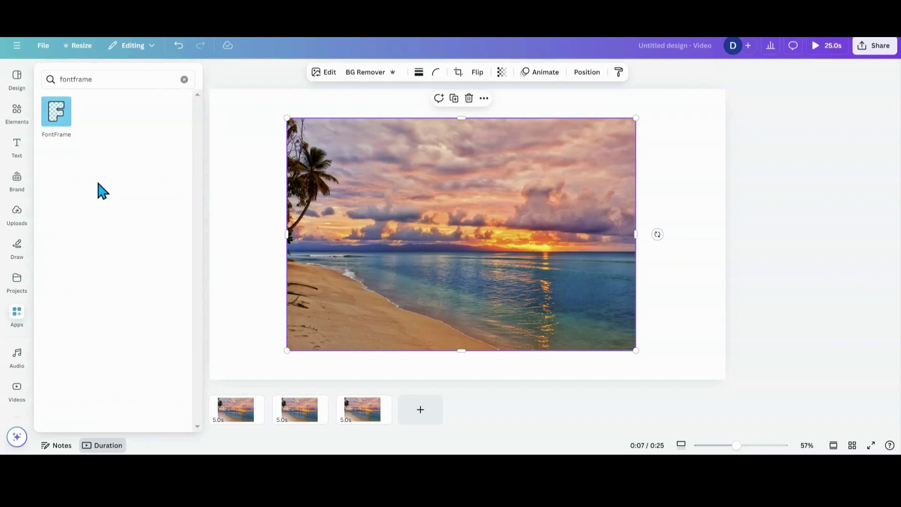
pyautogui.click(52, 125)
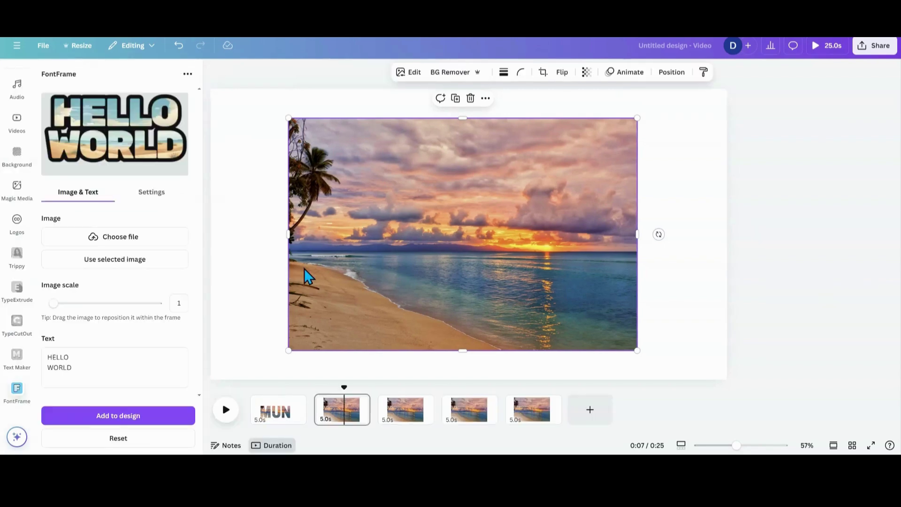
# Fill the FontFrame preview with the beach photo and replace HELLO WORLD with the name
pyautogui.moveTo(340, 241); pyautogui.dragTo(384, 245)
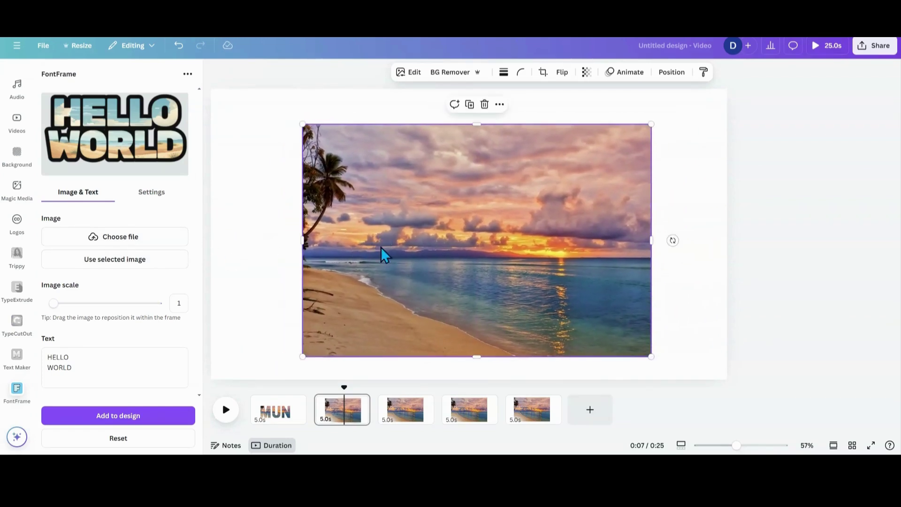
pyautogui.click(111, 271)
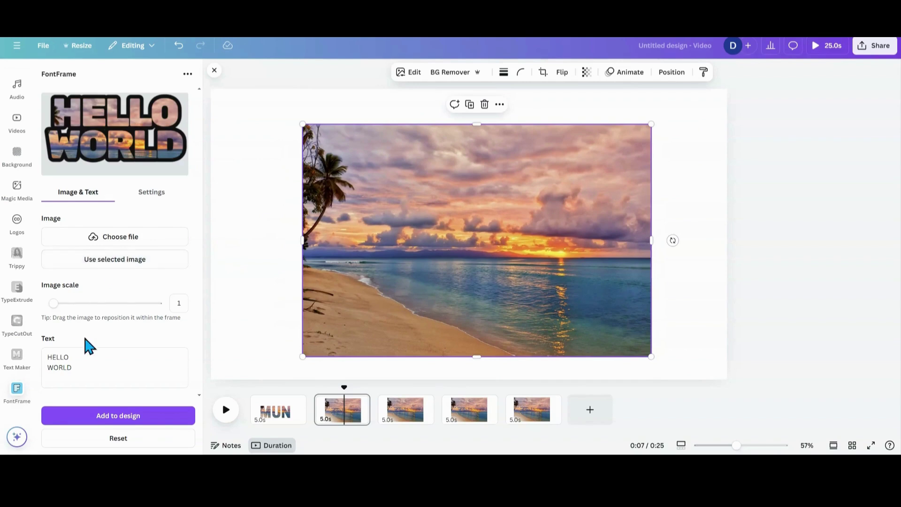
pyautogui.moveTo(80, 365); pyautogui.dragTo(40, 359)
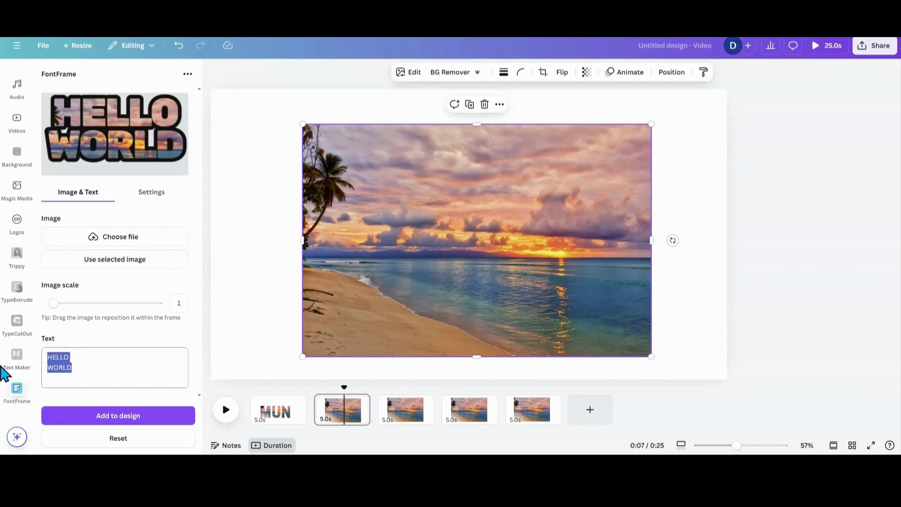
pyautogui.write('Michell')
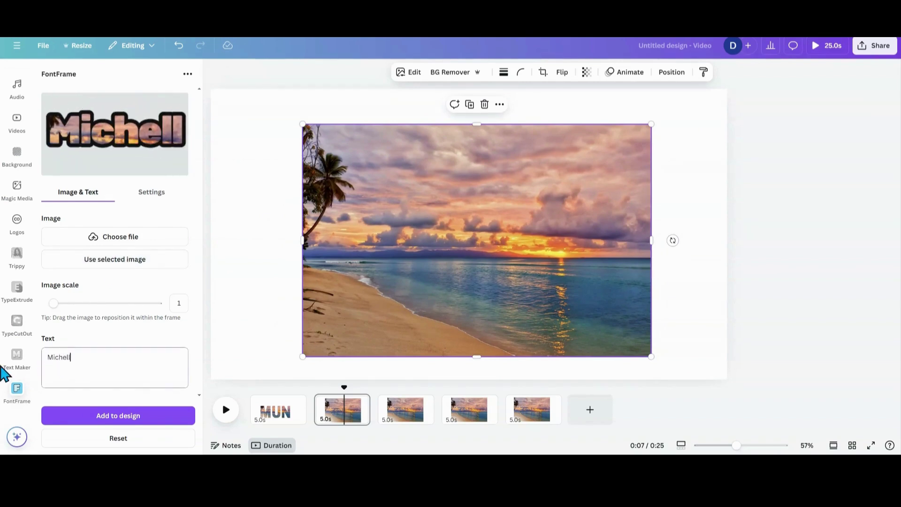
pyautogui.write('e')
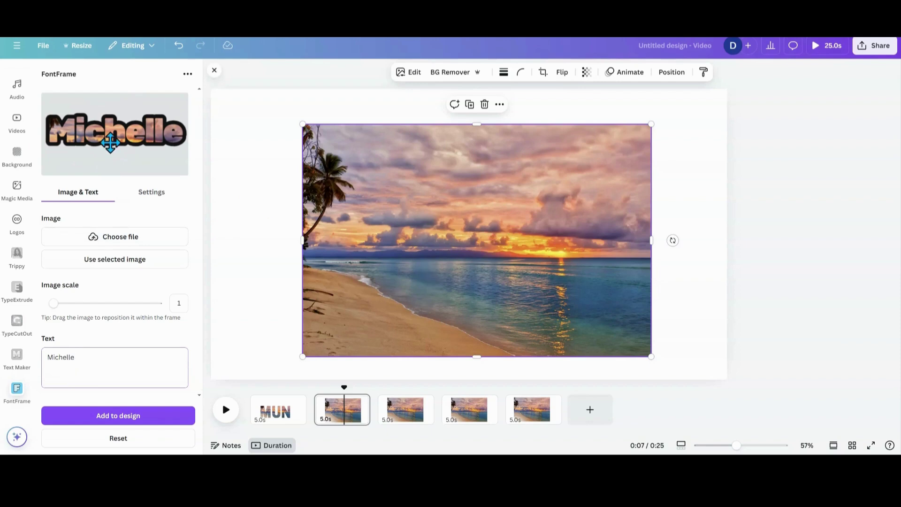
# Set the image scale to 1.2 and position the sunset and palm tree within the letters
pyautogui.moveTo(103, 137); pyautogui.dragTo(108, 139)
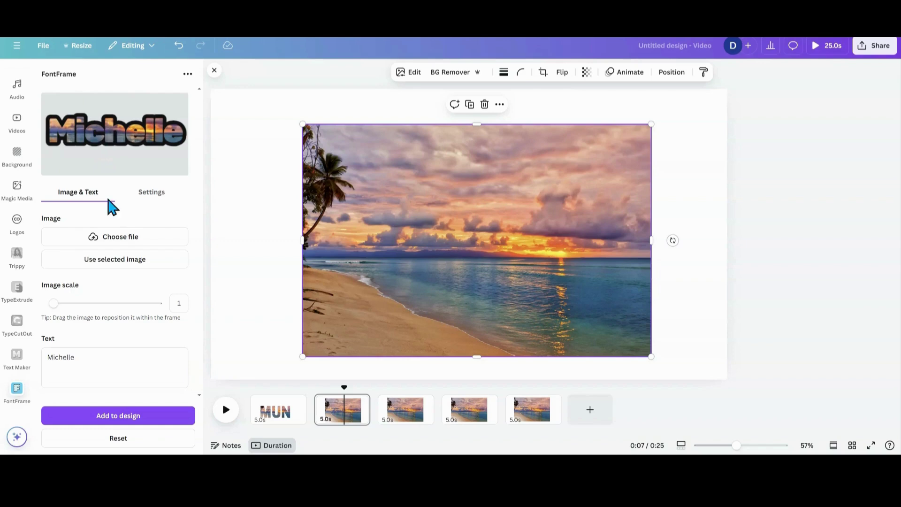
pyautogui.moveTo(55, 307); pyautogui.dragTo(71, 304)
pyautogui.moveTo(70, 128); pyautogui.dragTo(110, 148)
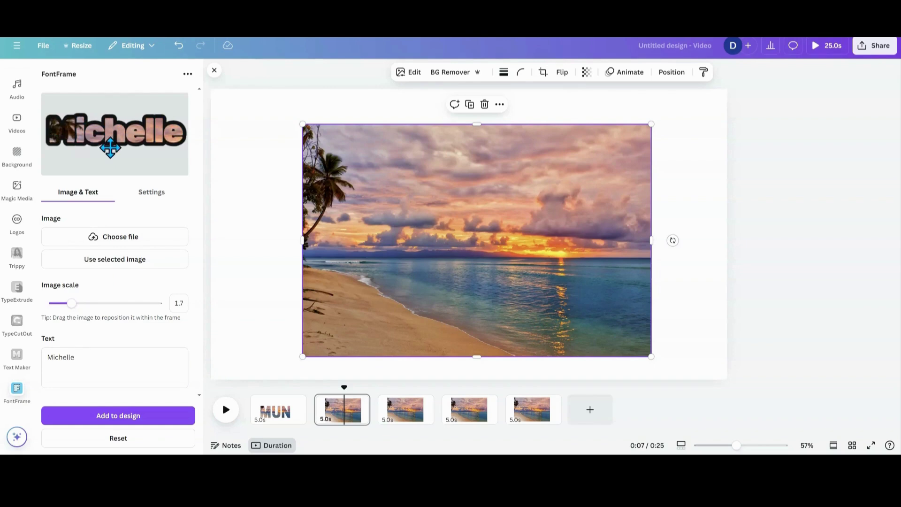
pyautogui.moveTo(77, 305); pyautogui.dragTo(101, 306)
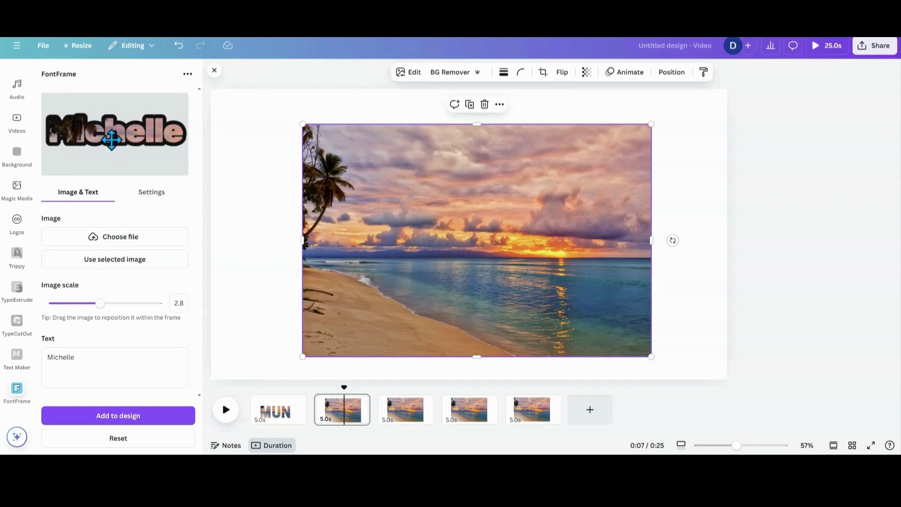
pyautogui.moveTo(111, 140); pyautogui.dragTo(109, 145)
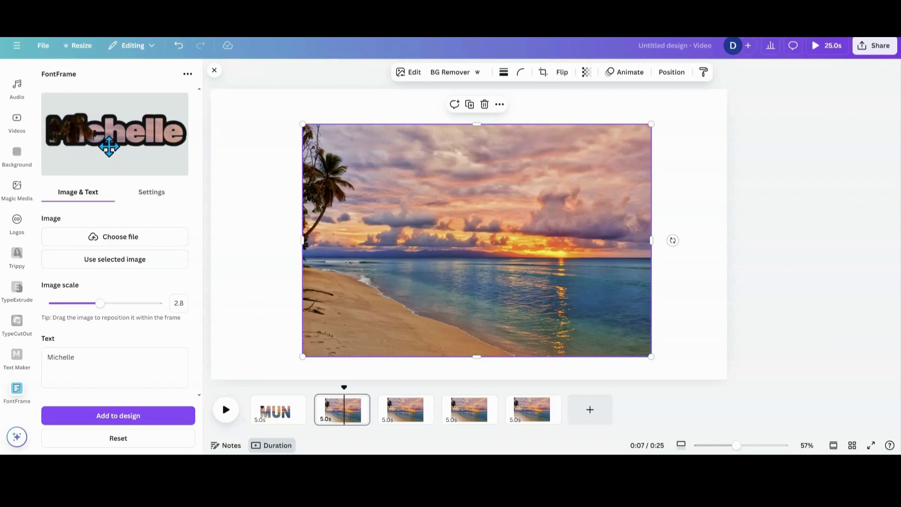
pyautogui.moveTo(96, 302); pyautogui.dragTo(59, 303)
pyautogui.moveTo(91, 161); pyautogui.dragTo(96, 153)
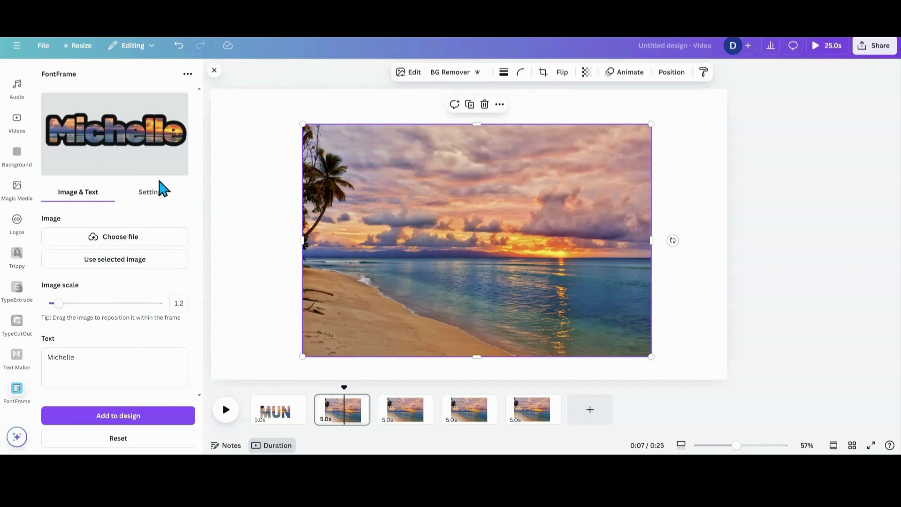
# Browse the FontFrame font list and keep the current Rubik font
pyautogui.click(161, 194)
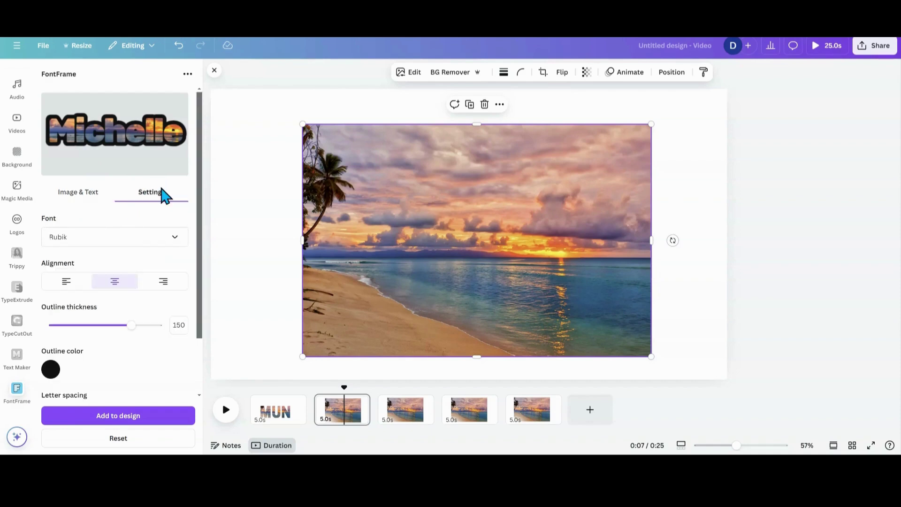
pyautogui.click(174, 239)
pyautogui.scroll(-15, 136, 225)
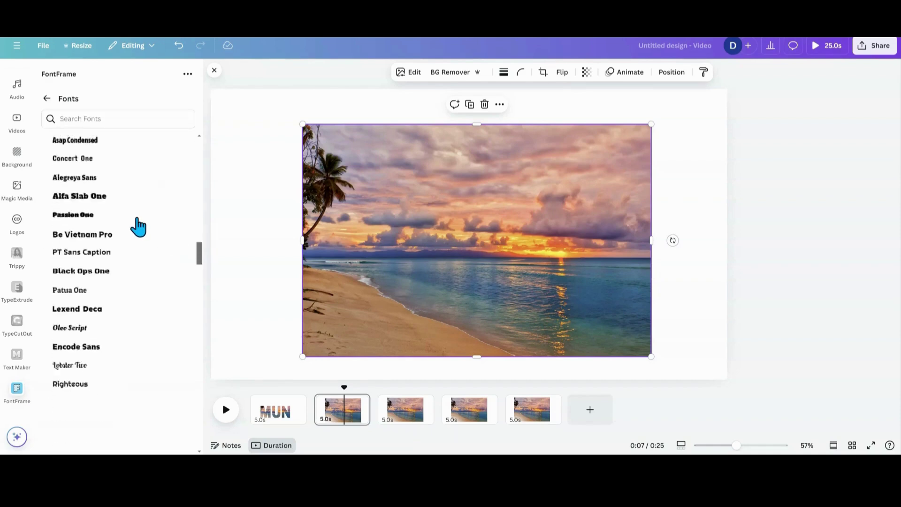
pyautogui.scroll(-10, 139, 226)
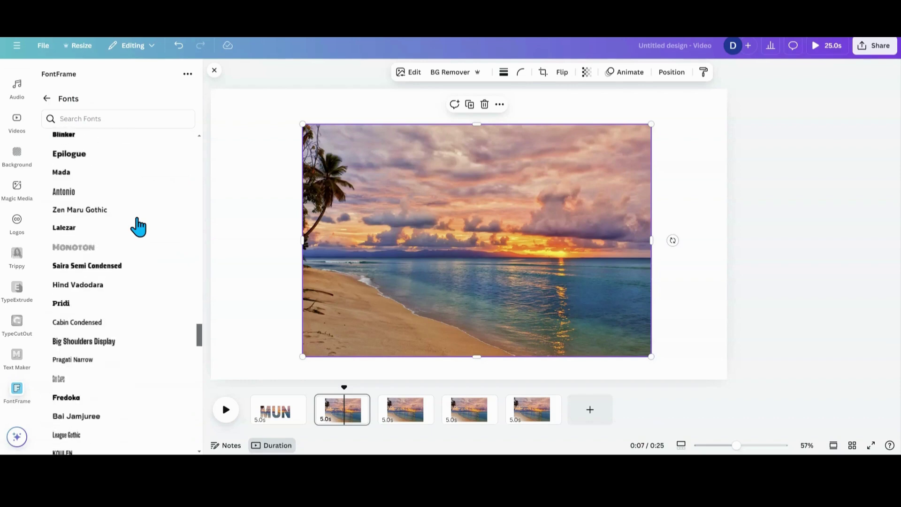
pyautogui.scroll(-10, 139, 227)
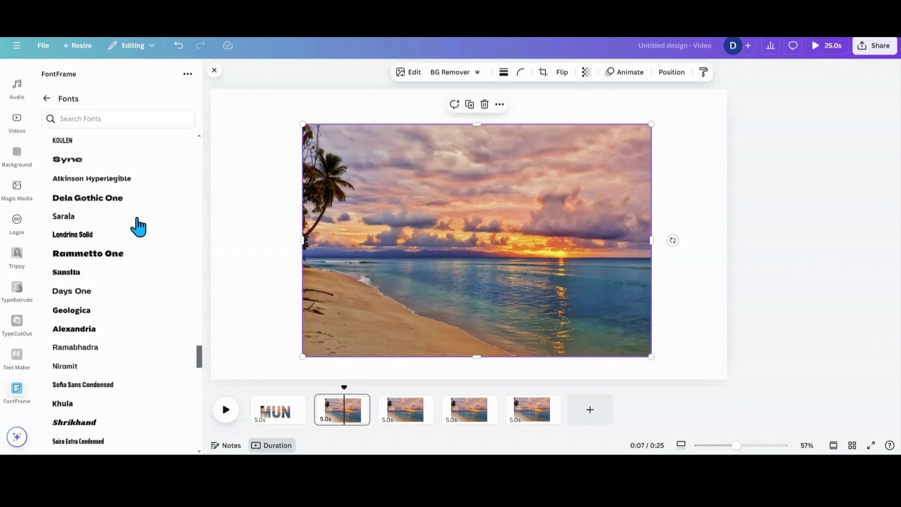
pyautogui.click(46, 98)
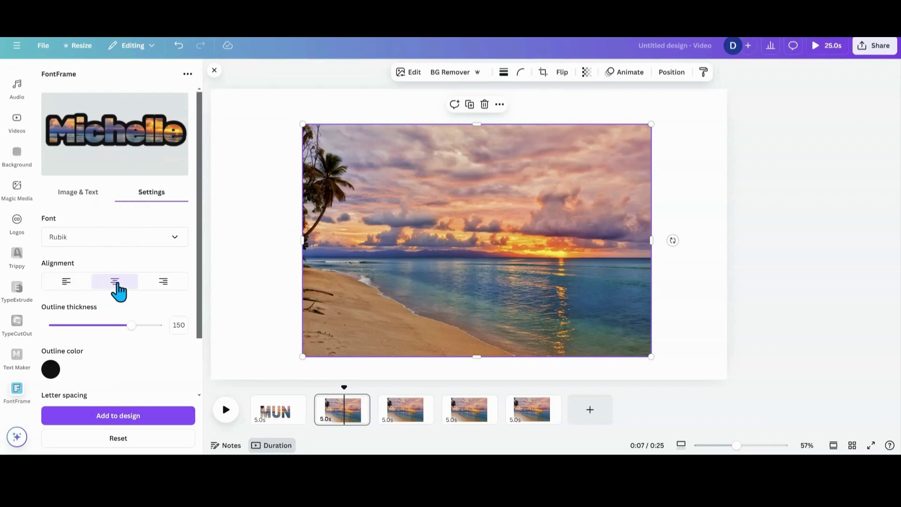
pyautogui.scroll(-2, 117, 290)
pyautogui.scroll(2, 117, 282)
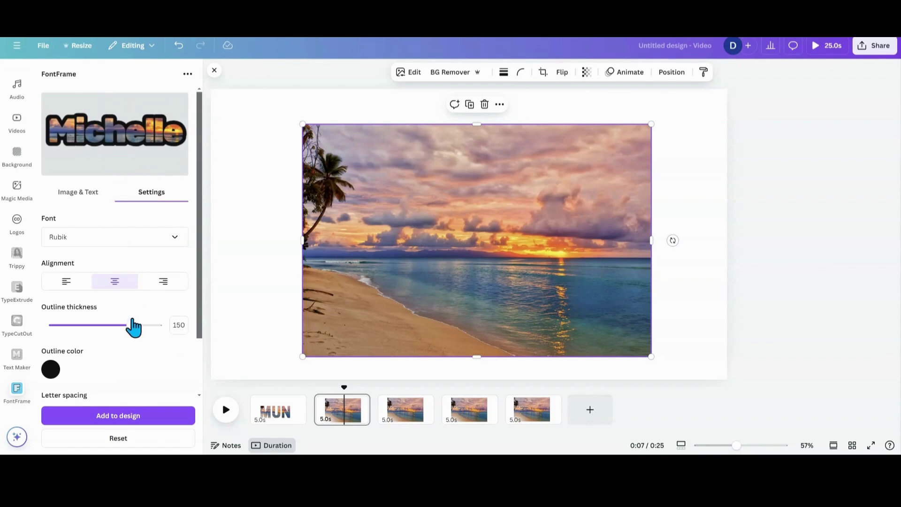
# Adjust the outline thickness and set the outline colour to black
pyautogui.moveTo(131, 325); pyautogui.dragTo(47, 327)
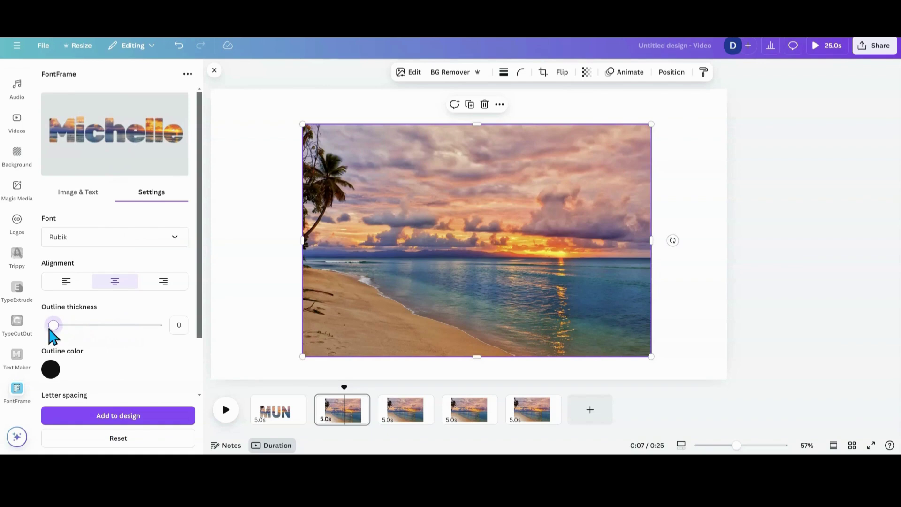
pyautogui.moveTo(50, 328); pyautogui.dragTo(75, 326)
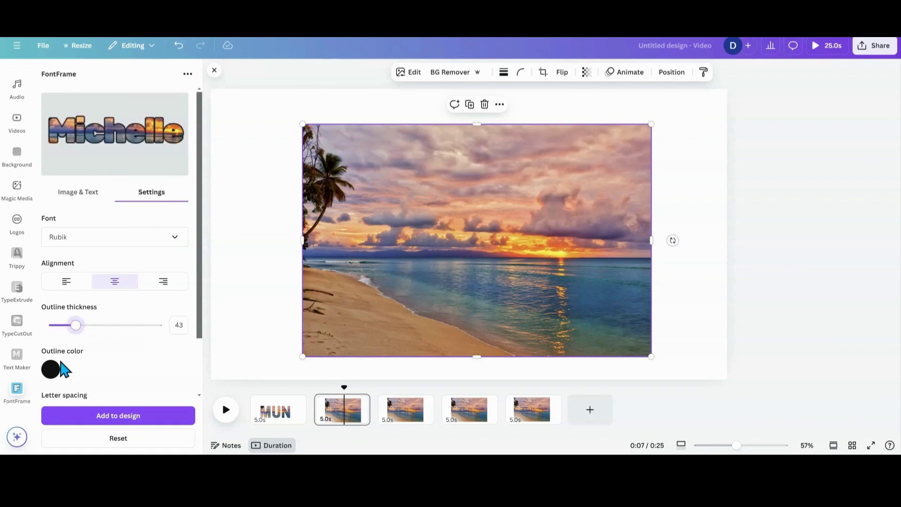
pyautogui.click(52, 370)
pyautogui.click(165, 272)
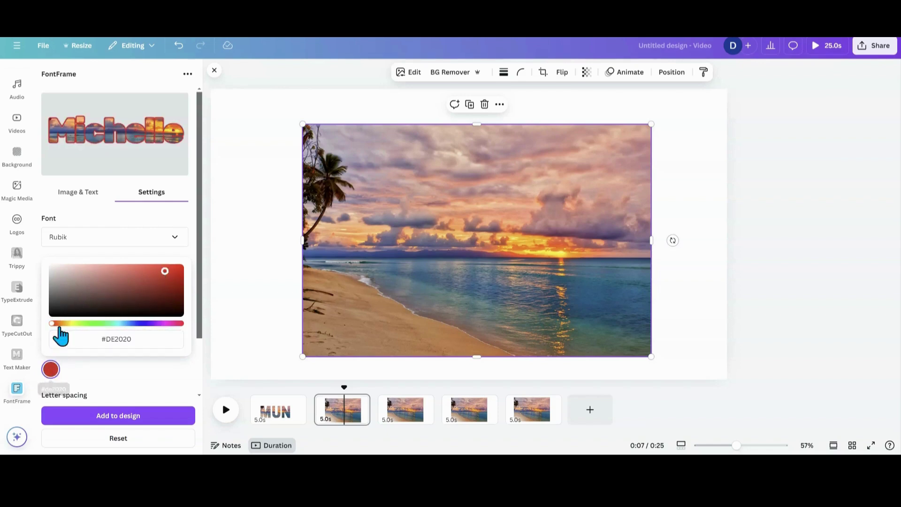
pyautogui.moveTo(166, 271); pyautogui.dragTo(44, 332)
pyautogui.click(79, 391)
# Set the lettering's letter spacing to -20
pyautogui.scroll(-2, 94, 342)
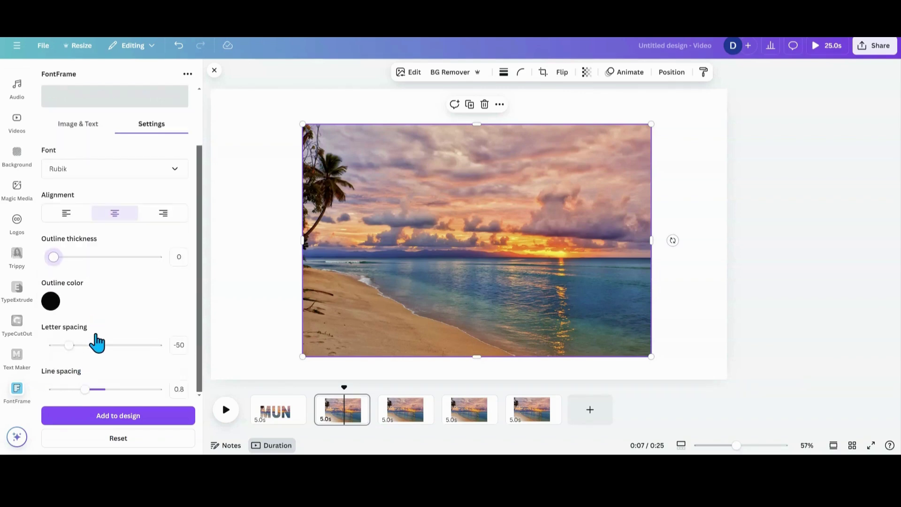
pyautogui.scroll(2, 95, 342)
pyautogui.scroll(-2, 96, 342)
pyautogui.moveTo(68, 345); pyautogui.dragTo(87, 346)
pyautogui.scroll(2, 105, 324)
pyautogui.scroll(-2, 110, 324)
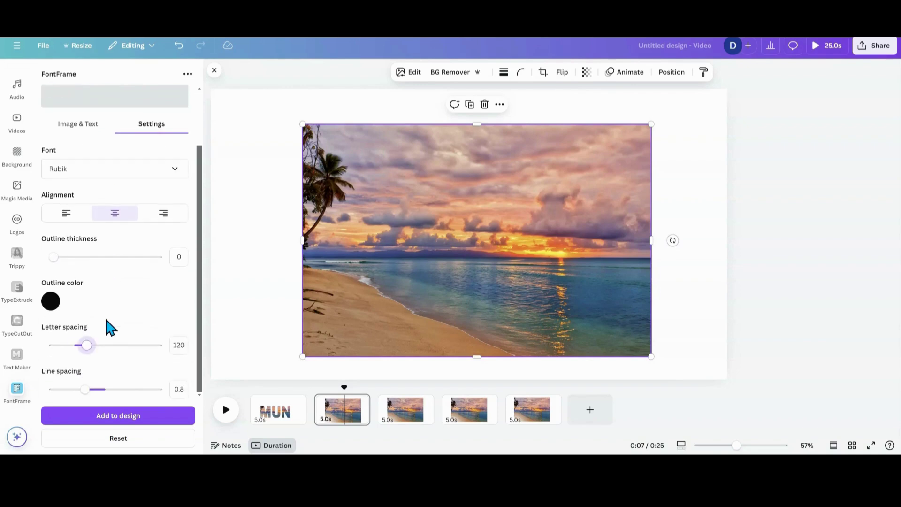
pyautogui.moveTo(87, 345); pyautogui.dragTo(64, 353)
pyautogui.scroll(2, 106, 328)
pyautogui.scroll(-2, 107, 328)
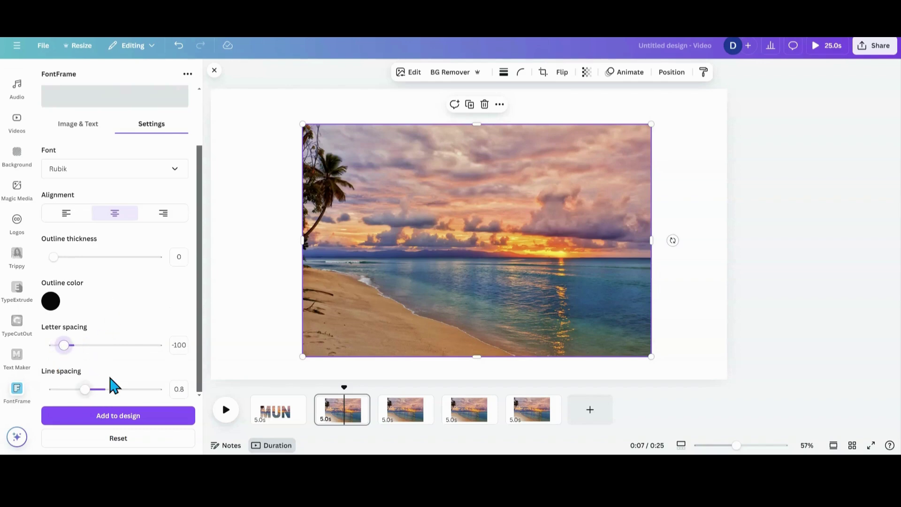
pyautogui.scroll(2, 121, 373)
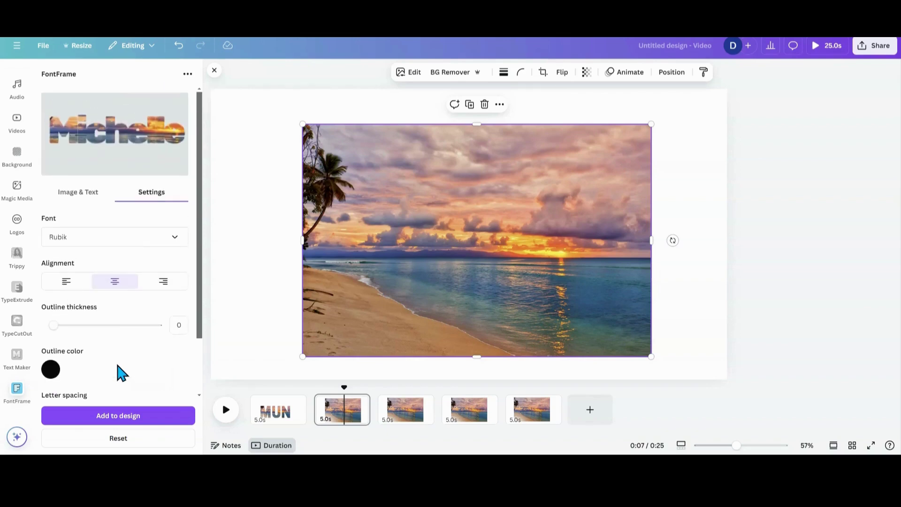
pyautogui.scroll(-2, 121, 373)
pyautogui.moveTo(60, 353); pyautogui.dragTo(69, 356)
pyautogui.scroll(2, 99, 338)
pyautogui.scroll(-2, 95, 331)
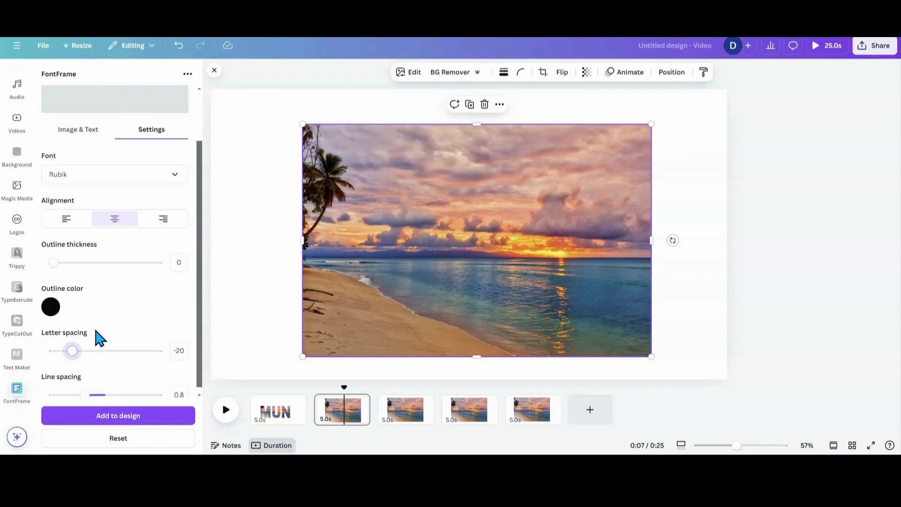
# Add the photo-filled name to the page, delete the beach photo, and reposition the lettering
pyautogui.click(116, 419)
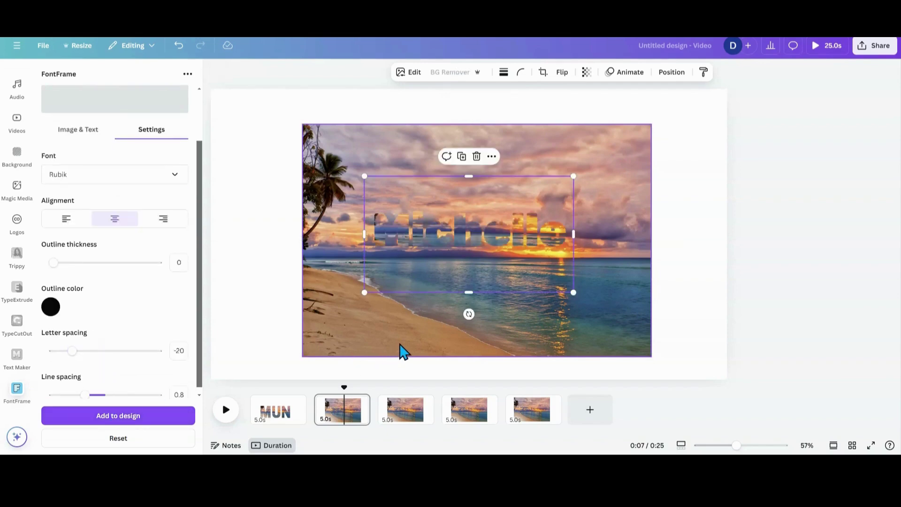
pyautogui.moveTo(400, 352); pyautogui.dragTo(350, 239)
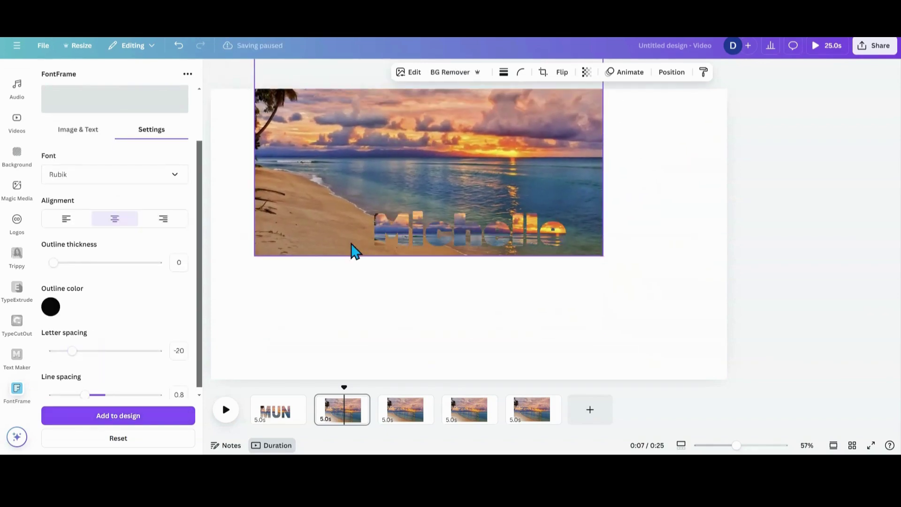
pyautogui.click(436, 276)
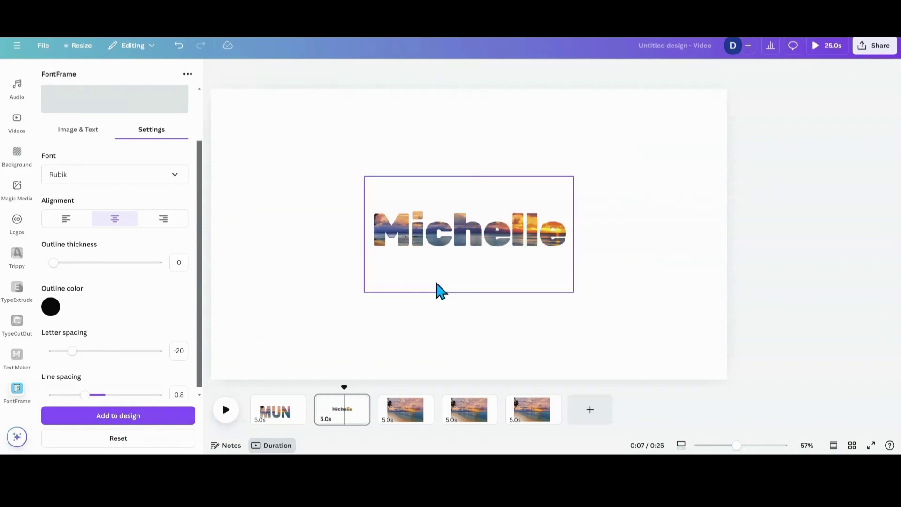
pyautogui.moveTo(438, 287); pyautogui.dragTo(409, 284)
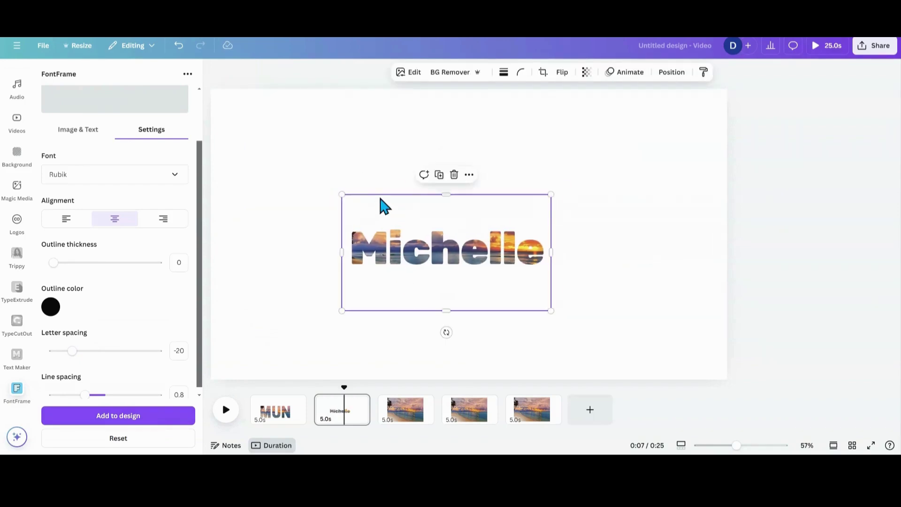
# Give the name lettering a Drop shadow at distance 22 and move it higher
pyautogui.click(414, 74)
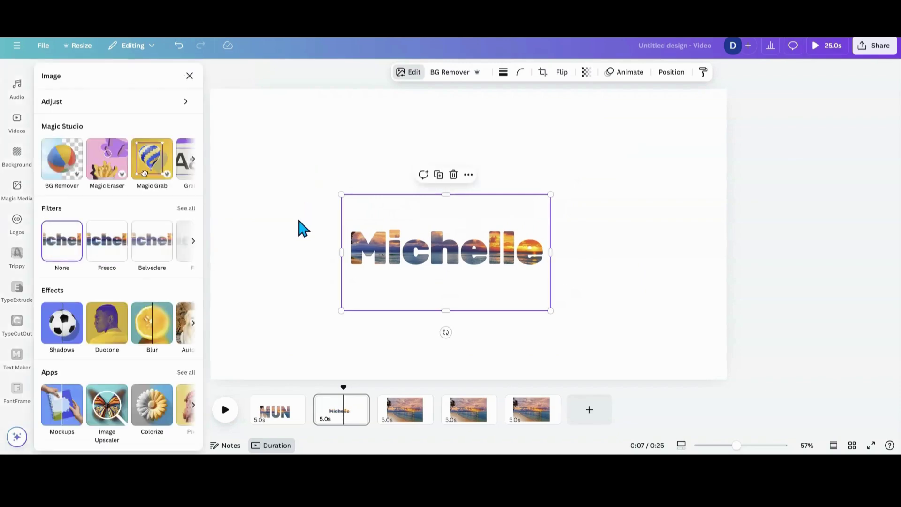
pyautogui.click(65, 334)
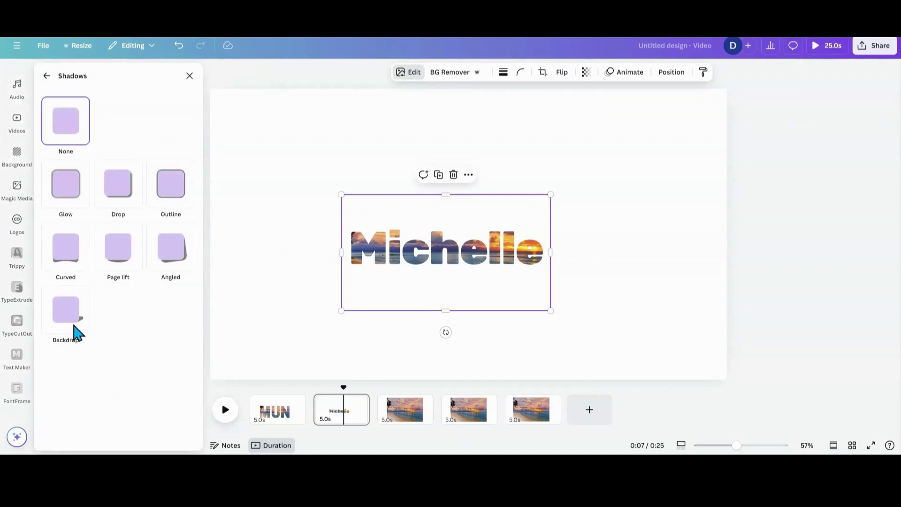
pyautogui.click(115, 193)
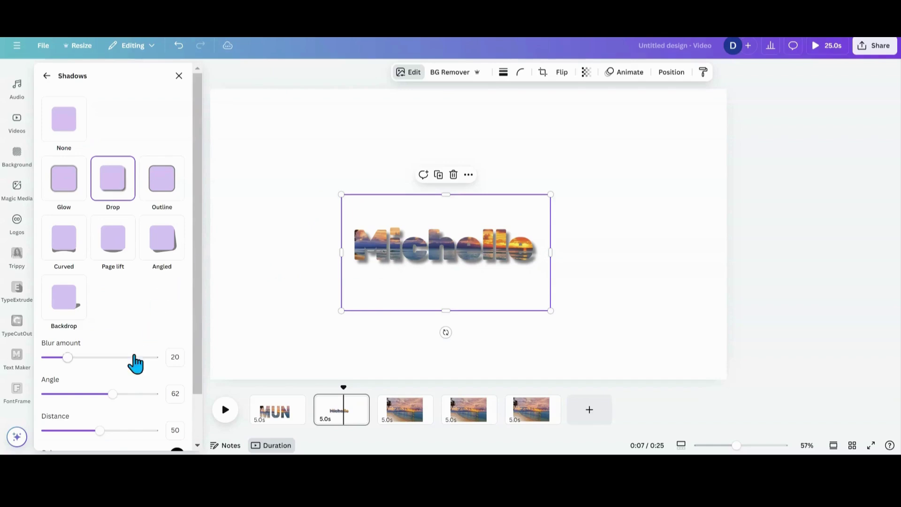
pyautogui.moveTo(106, 432); pyautogui.dragTo(71, 434)
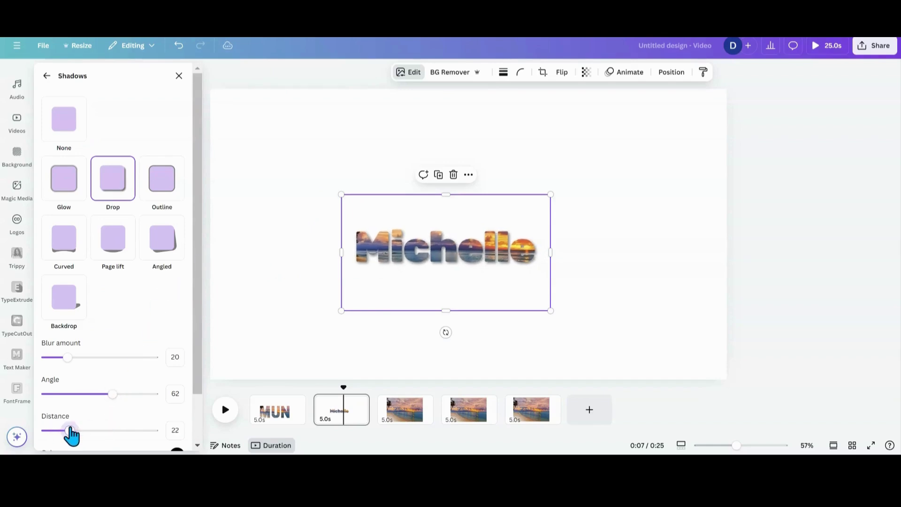
pyautogui.moveTo(441, 271); pyautogui.dragTo(450, 231)
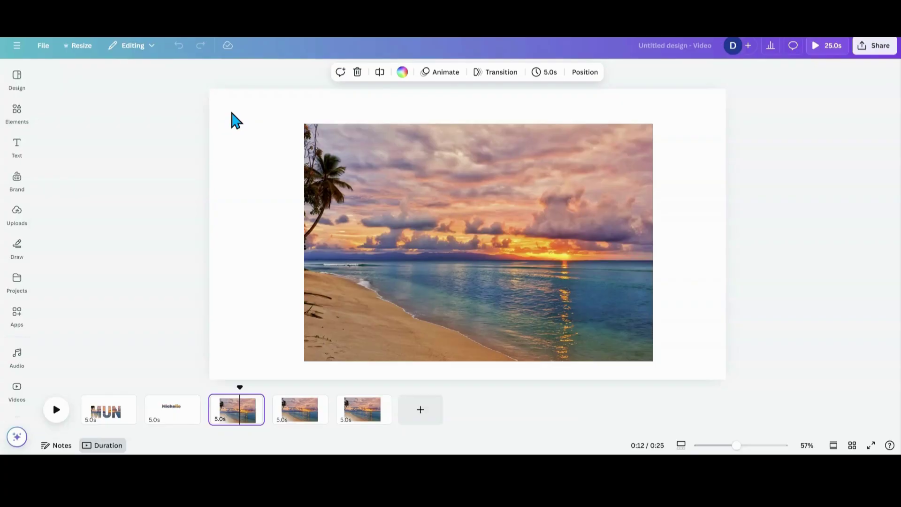
# Search the apps for 'typecutout' and open TypeCutOut
pyautogui.click(17, 315)
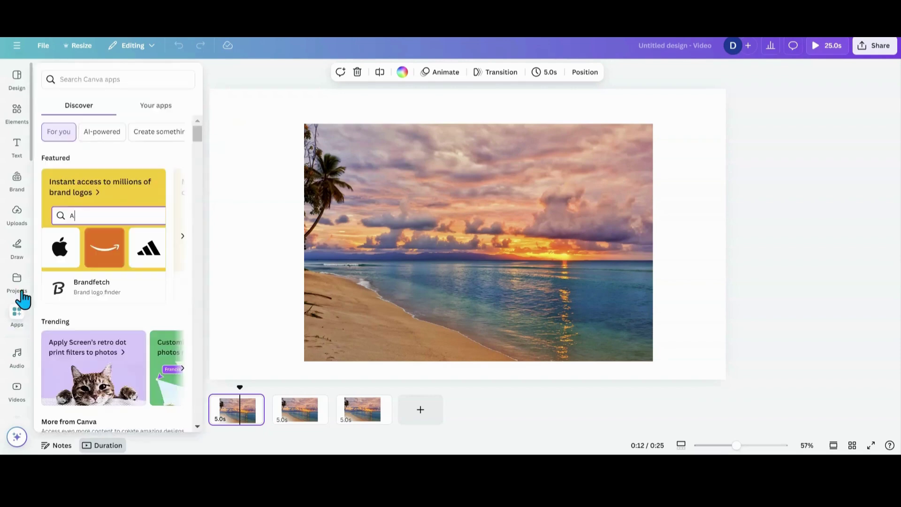
pyautogui.click(76, 80)
pyautogui.write('ty')
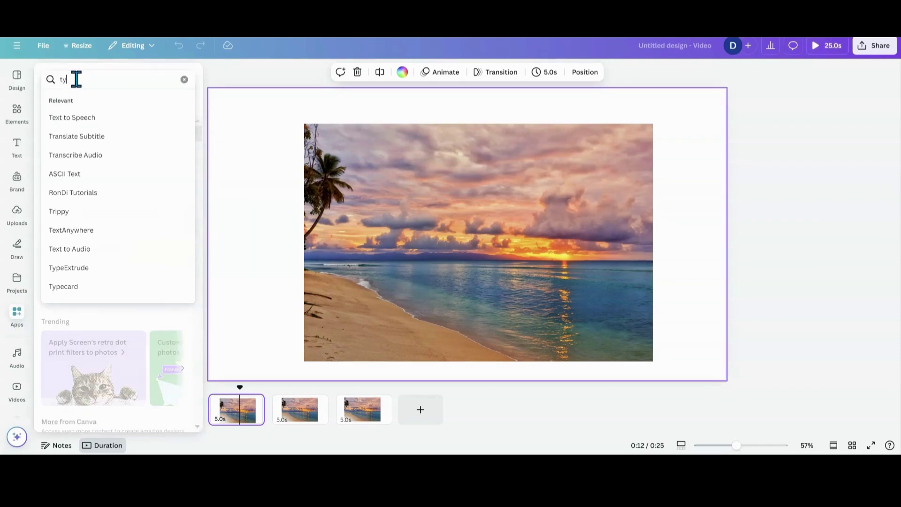
pyautogui.write('pecut')
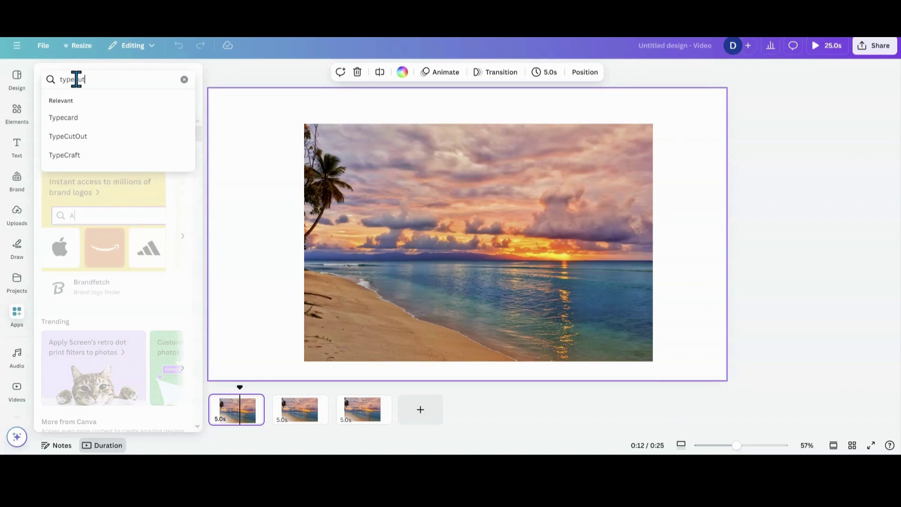
pyautogui.write('out')
pyautogui.press('Return')
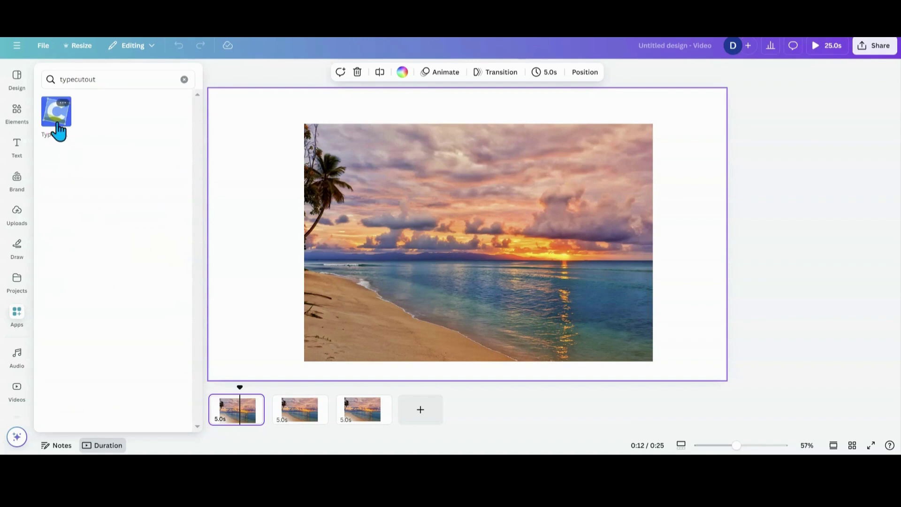
pyautogui.click(57, 113)
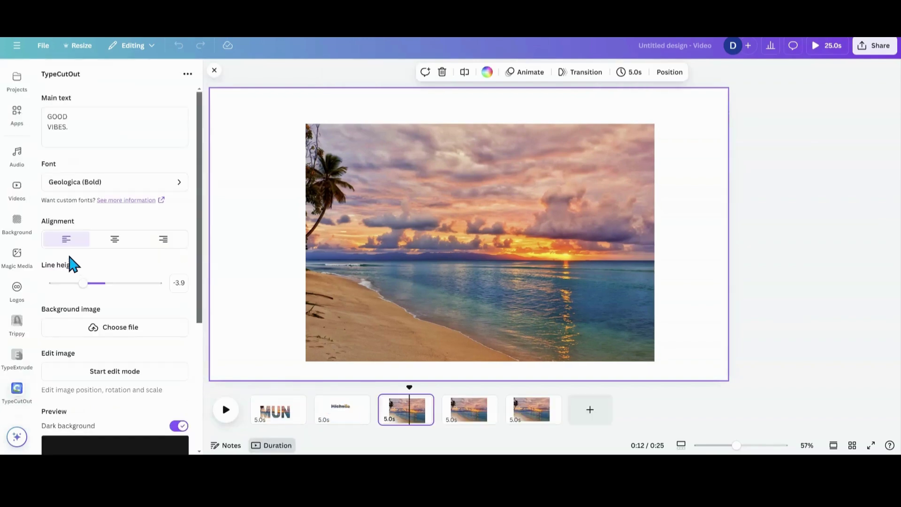
# Choose the Bigshot One font for the cutout text
pyautogui.click(79, 132)
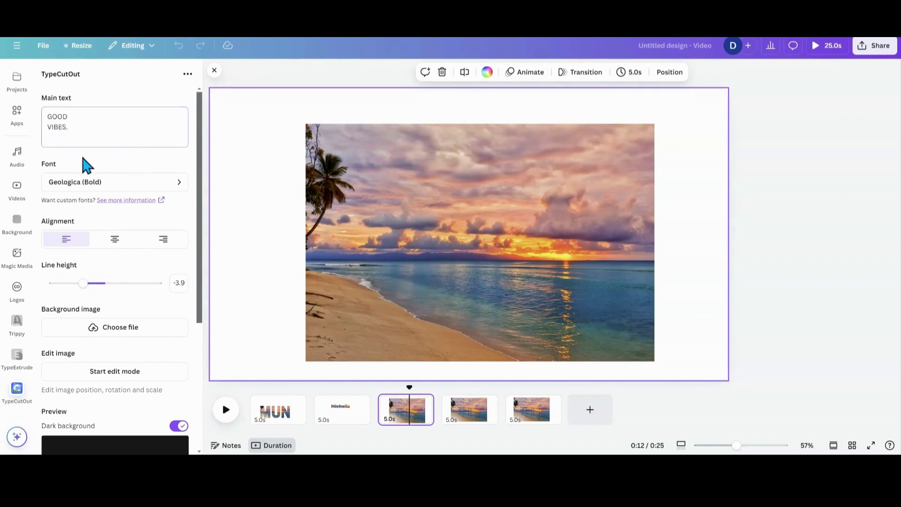
pyautogui.click(180, 184)
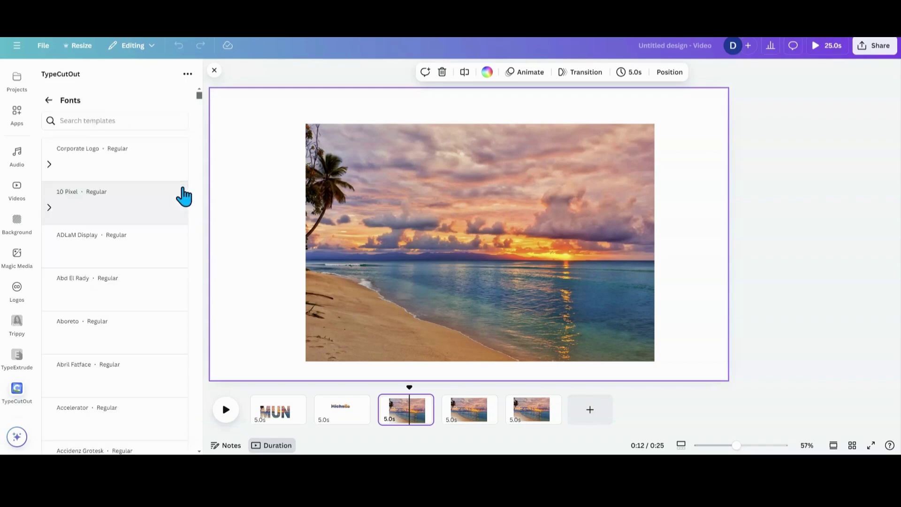
pyautogui.scroll(-15, 109, 278)
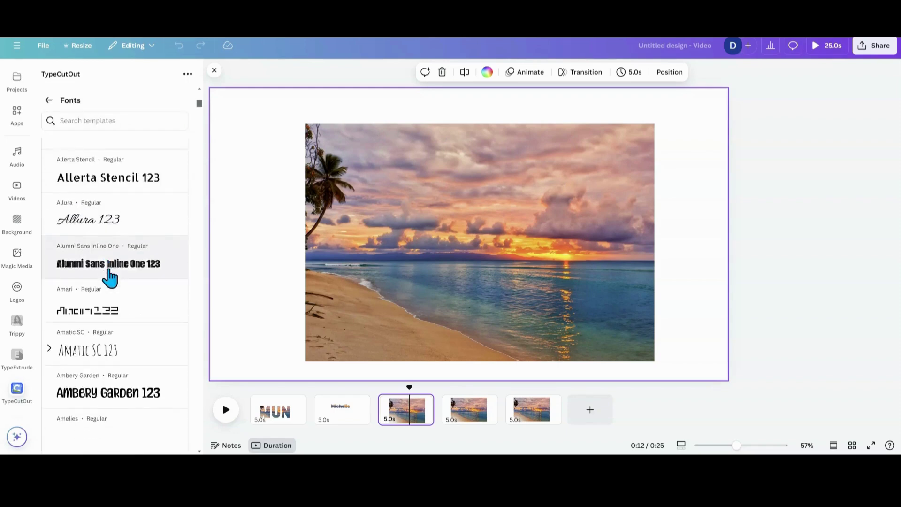
pyautogui.scroll(-7, 109, 278)
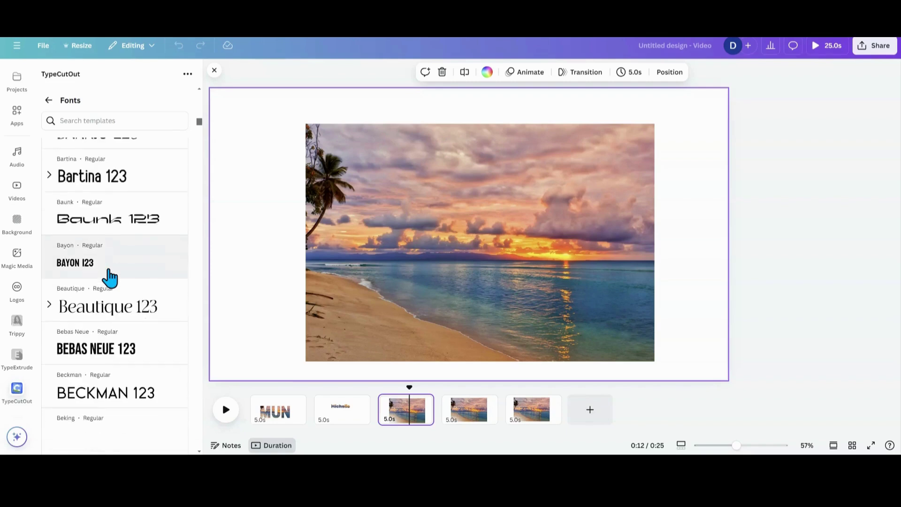
pyautogui.scroll(-3, 109, 277)
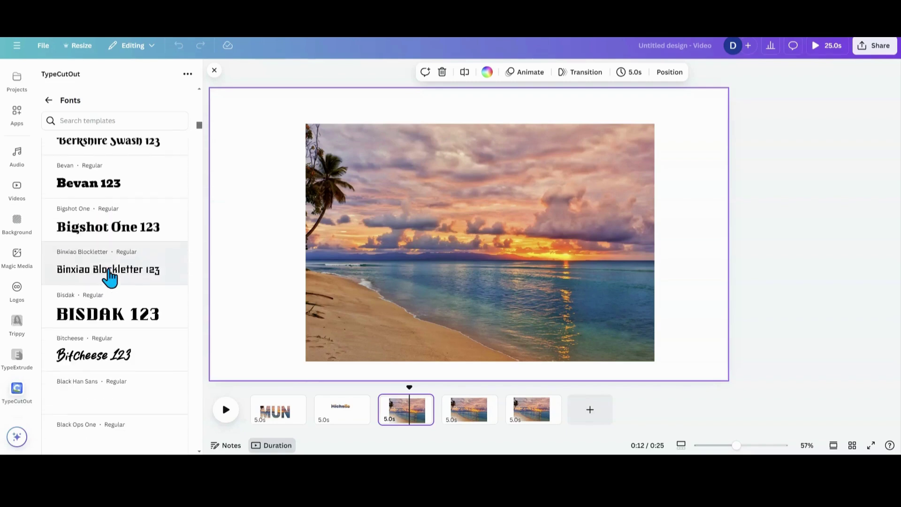
pyautogui.click(107, 236)
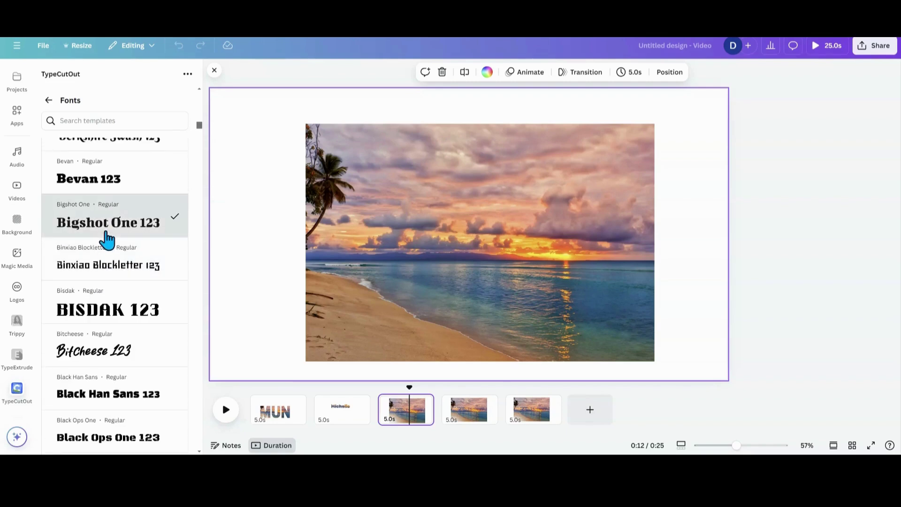
pyautogui.click(49, 102)
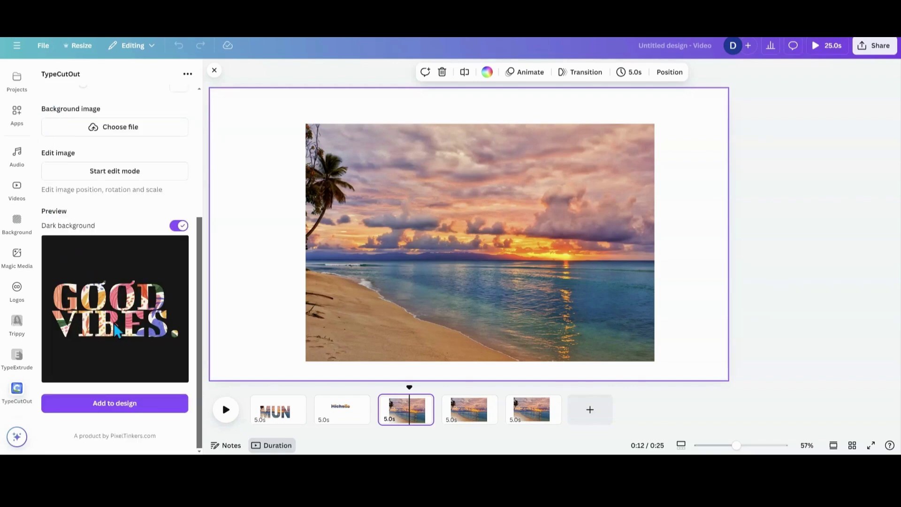
# Set the cutout text alignment to center
pyautogui.scroll(5, 114, 267)
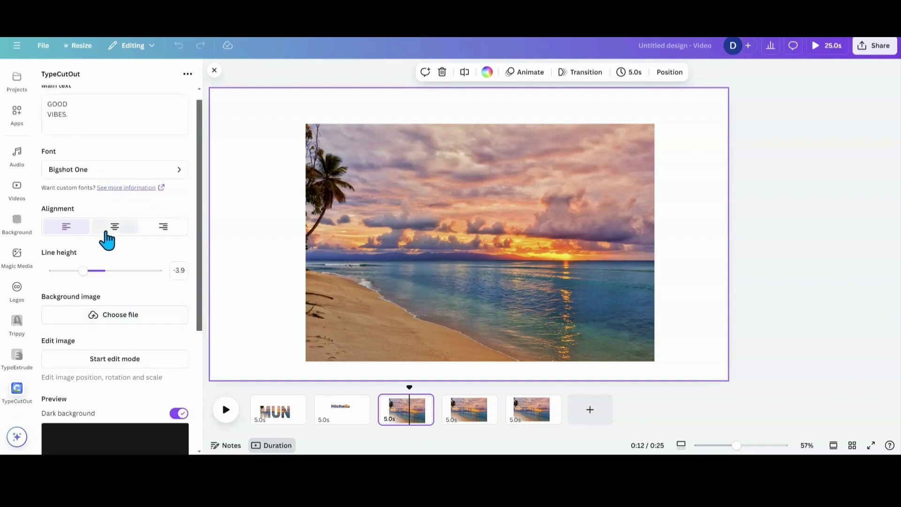
pyautogui.click(107, 238)
pyautogui.scroll(-4, 107, 241)
pyautogui.scroll(3, 107, 242)
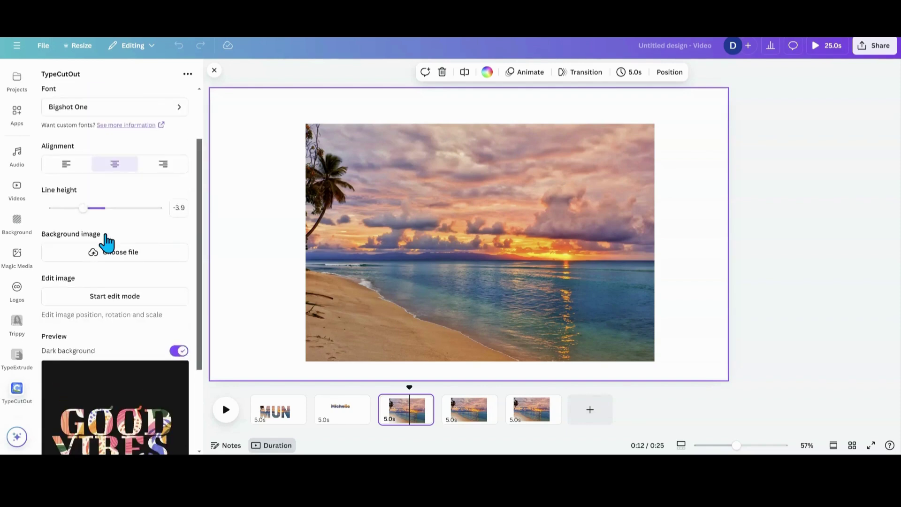
pyautogui.scroll(-3, 107, 241)
pyautogui.scroll(4, 105, 241)
pyautogui.click(162, 228)
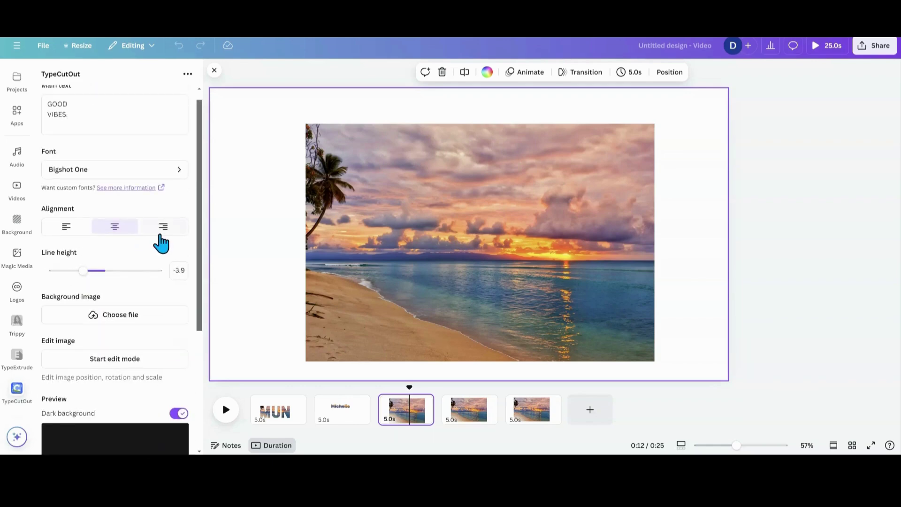
pyautogui.scroll(-4, 155, 251)
pyautogui.scroll(3, 147, 257)
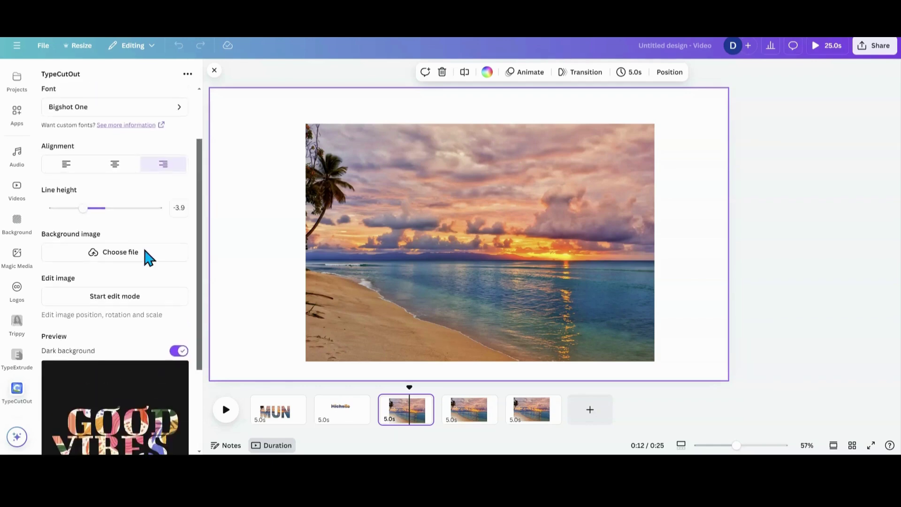
pyautogui.click(110, 166)
# Set the line height between GOOD and VIBES to -3.5
pyautogui.scroll(-3, 104, 241)
pyautogui.scroll(3, 104, 245)
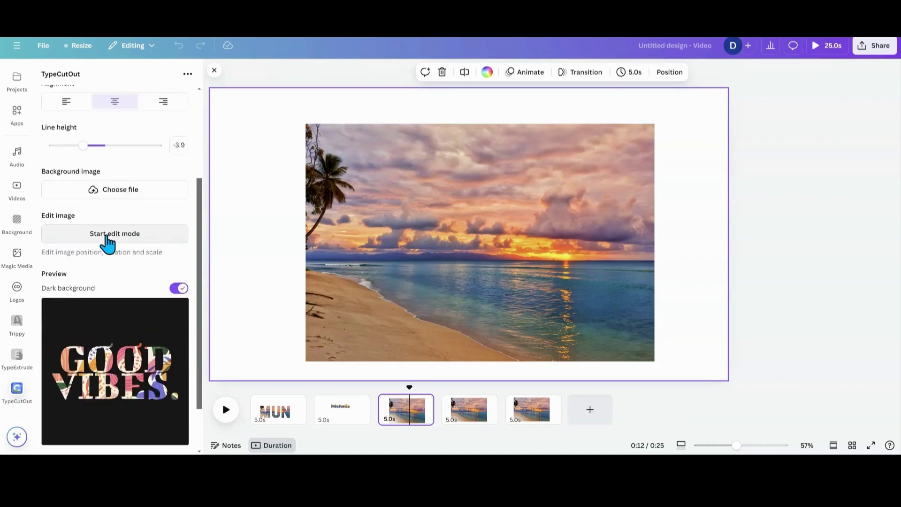
pyautogui.scroll(3, 107, 241)
pyautogui.scroll(-3, 107, 242)
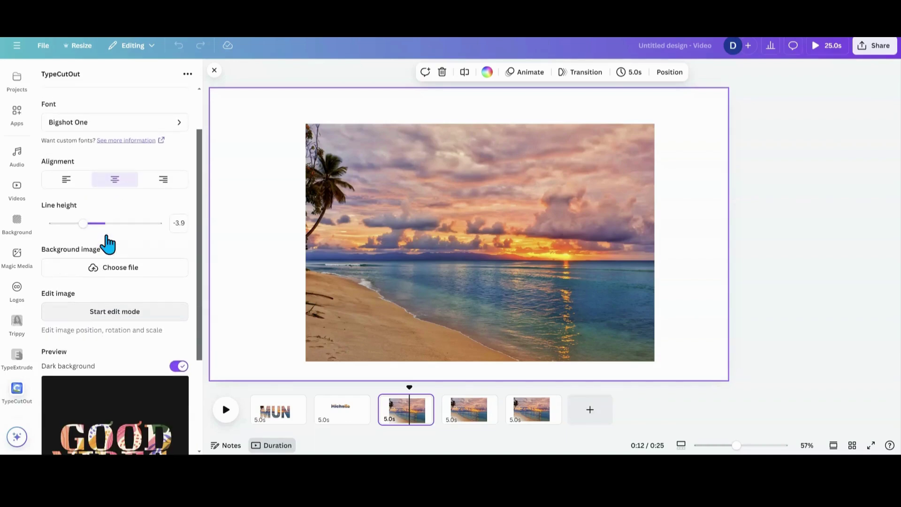
pyautogui.scroll(-2, 97, 239)
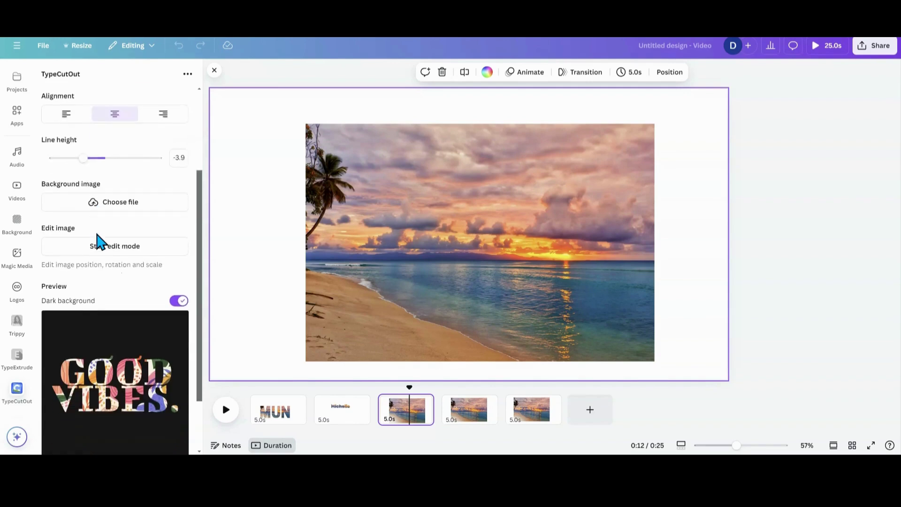
pyautogui.moveTo(82, 159); pyautogui.dragTo(86, 159)
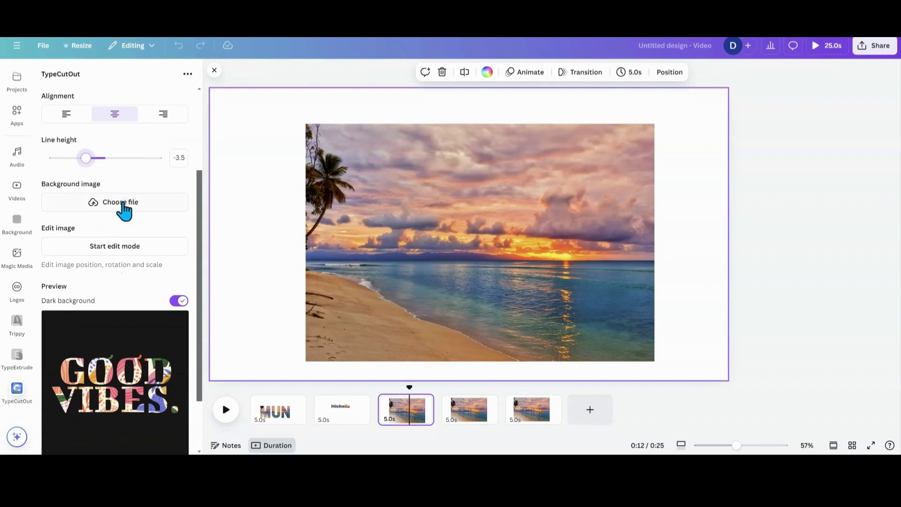
# Move the beach photo up and left on the page
pyautogui.click(388, 240)
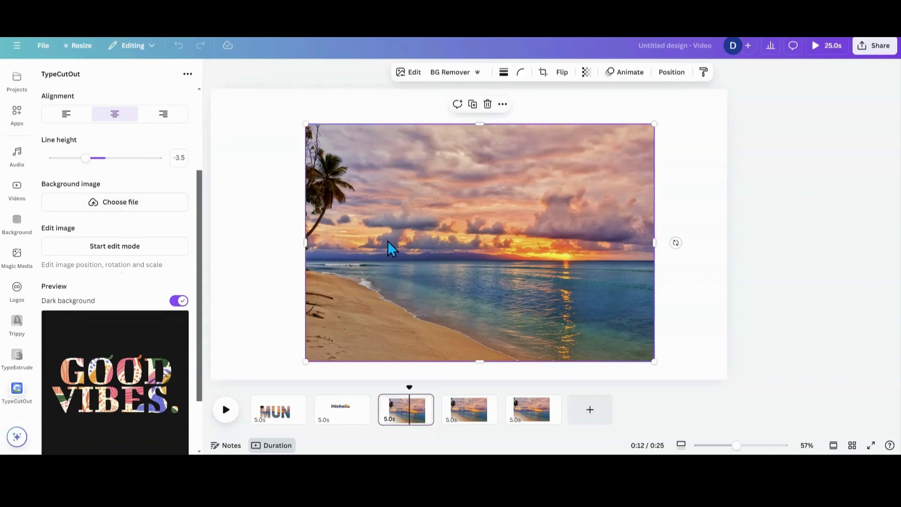
pyautogui.moveTo(409, 230)
pyautogui.mouseDown()
pyautogui.moveTo(412, 215)
pyautogui.moveTo(415, 235)
pyautogui.mouseUp()
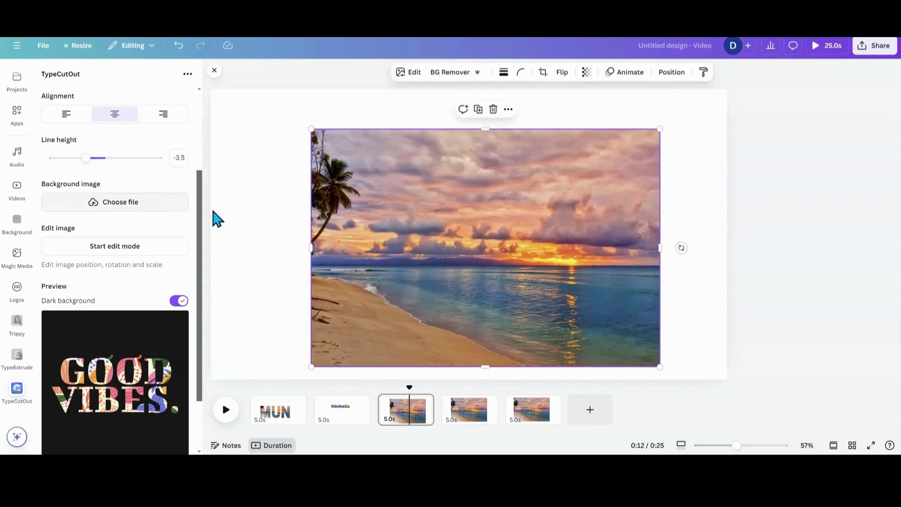
pyautogui.moveTo(362, 225)
pyautogui.mouseDown()
pyautogui.moveTo(358, 214)
pyautogui.moveTo(360, 225)
pyautogui.moveTo(402, 211)
pyautogui.moveTo(400, 229)
pyautogui.moveTo(383, 233)
pyautogui.moveTo(392, 245)
pyautogui.moveTo(347, 215)
pyautogui.moveTo(348, 225)
pyautogui.mouseUp()
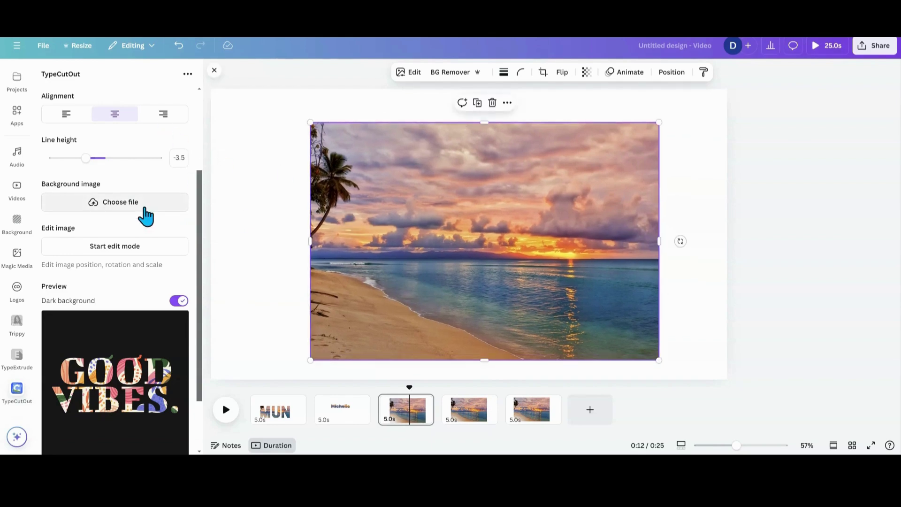
pyautogui.moveTo(357, 246); pyautogui.dragTo(330, 232)
pyautogui.moveTo(384, 238); pyautogui.dragTo(407, 250)
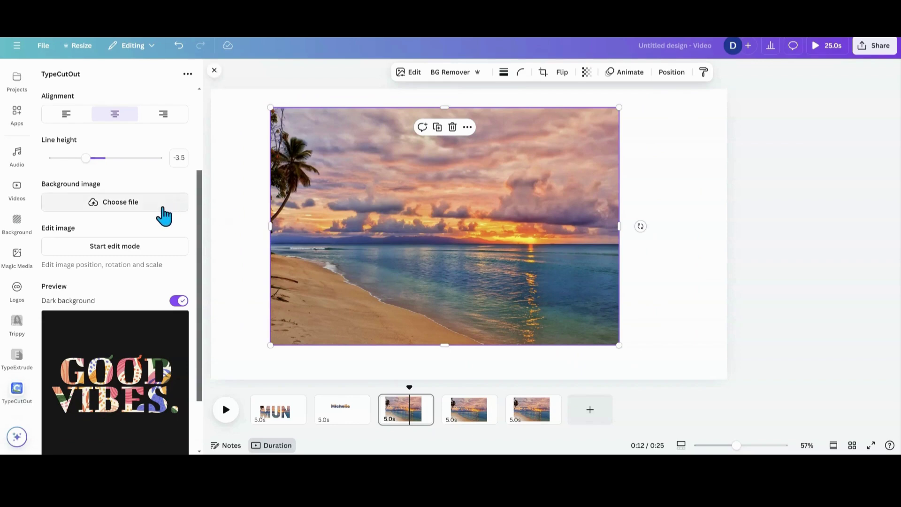
# Upload the sunset photo as the cutout background image and delete the beach photo from the page
pyautogui.click(146, 206)
pyautogui.doubleClick(332, 260)
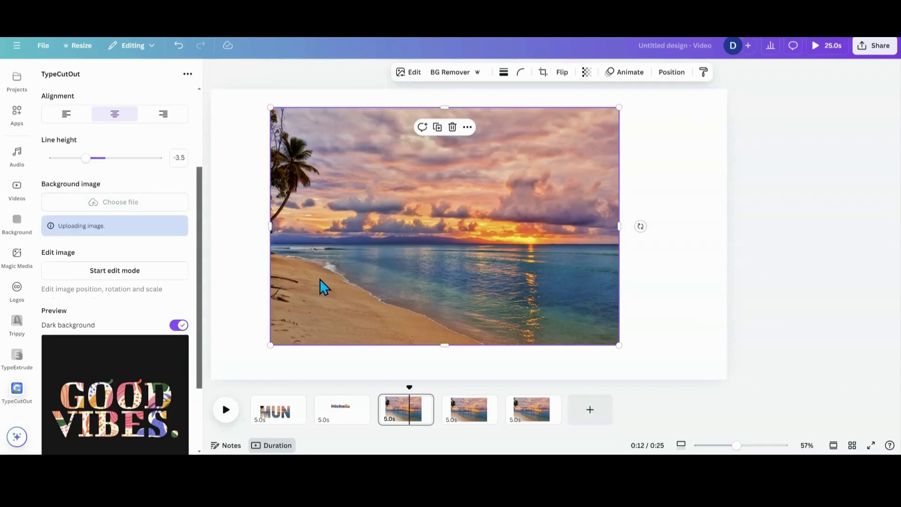
pyautogui.moveTo(320, 279); pyautogui.dragTo(369, 281)
pyautogui.click(502, 130)
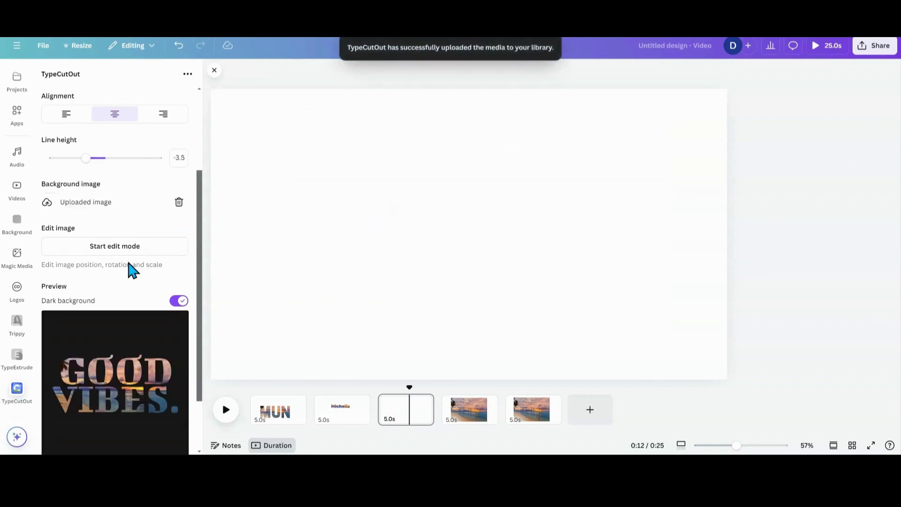
pyautogui.scroll(-2, 128, 263)
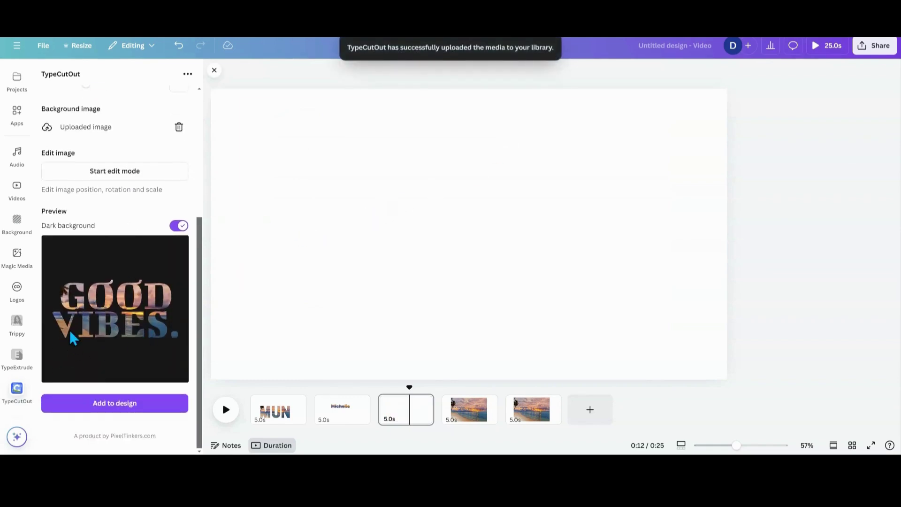
# Reposition the sunset photo behind the GOOD VIBES letters, rotate it to 58 and scale it to 0.414
pyautogui.click(79, 176)
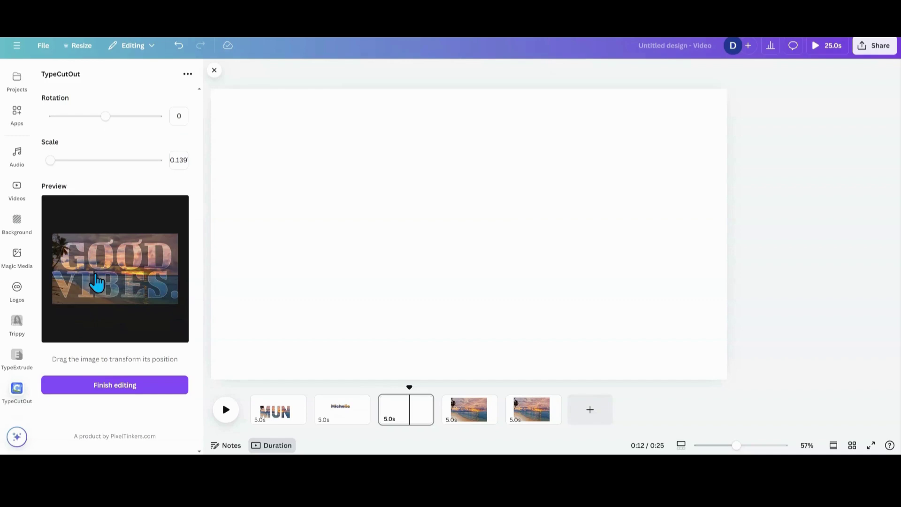
pyautogui.moveTo(97, 283)
pyautogui.mouseDown()
pyautogui.moveTo(93, 261)
pyautogui.moveTo(96, 296)
pyautogui.moveTo(97, 287)
pyautogui.mouseUp()
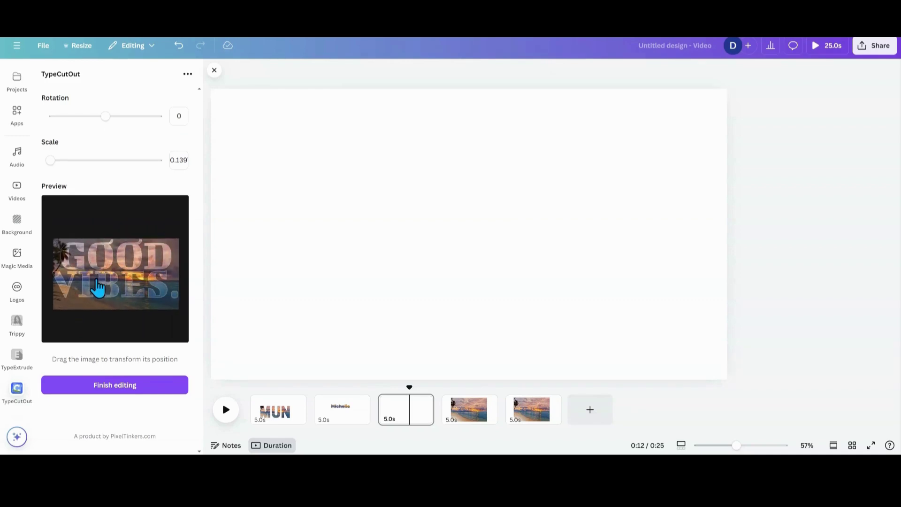
pyautogui.moveTo(98, 287); pyautogui.dragTo(132, 281)
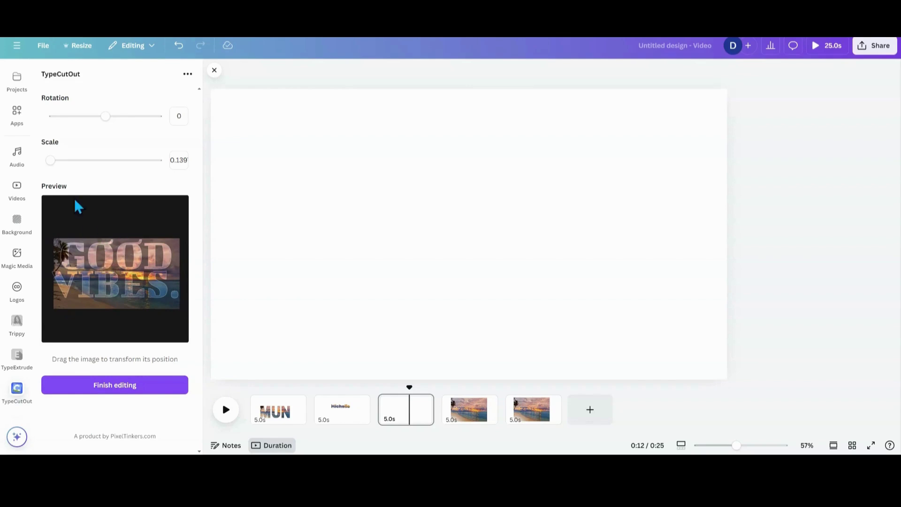
pyautogui.moveTo(50, 160); pyautogui.dragTo(63, 160)
pyautogui.moveTo(98, 316); pyautogui.dragTo(100, 253)
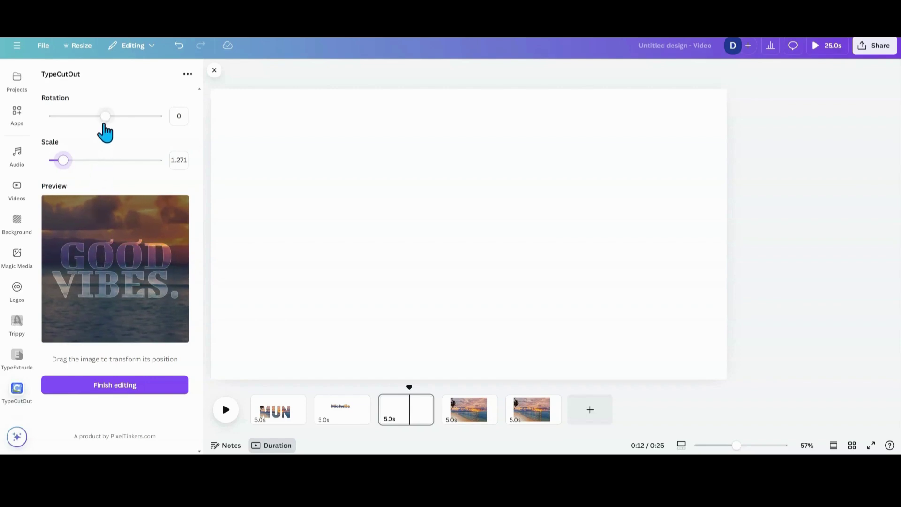
pyautogui.moveTo(106, 117); pyautogui.dragTo(115, 126)
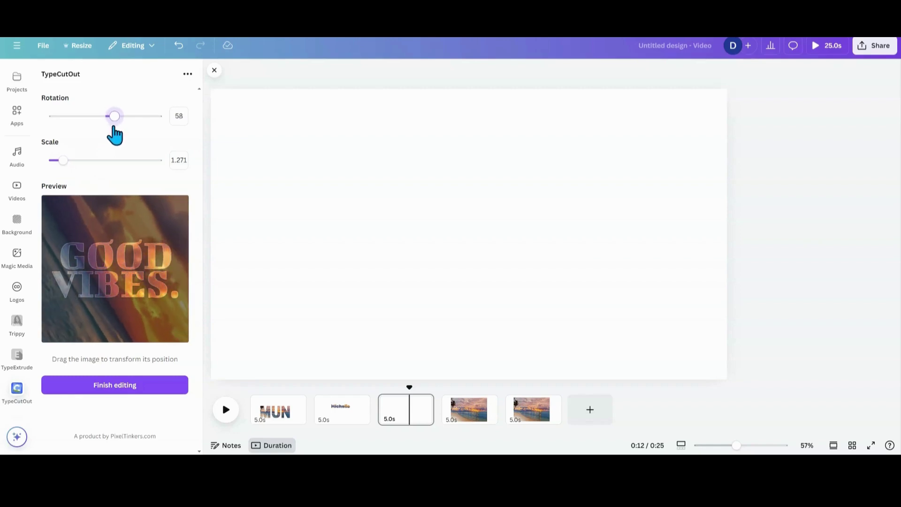
pyautogui.moveTo(66, 161); pyautogui.dragTo(54, 172)
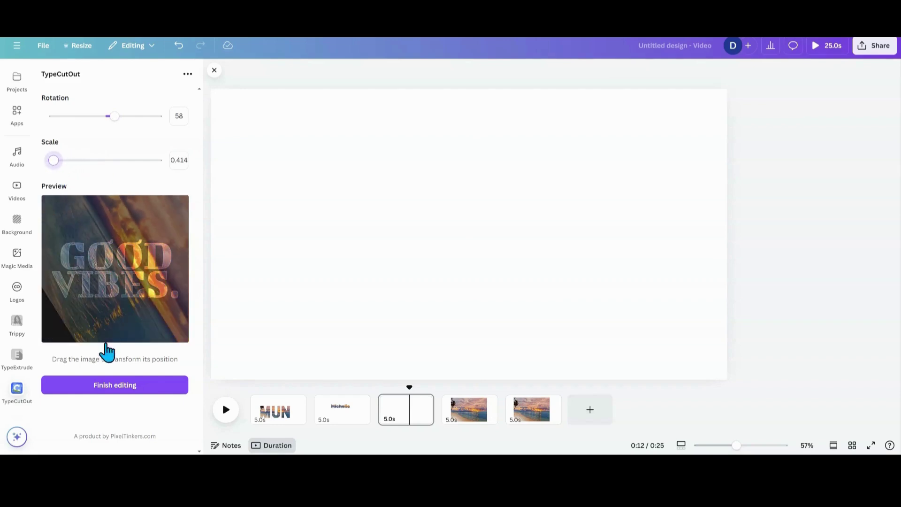
pyautogui.click(105, 392)
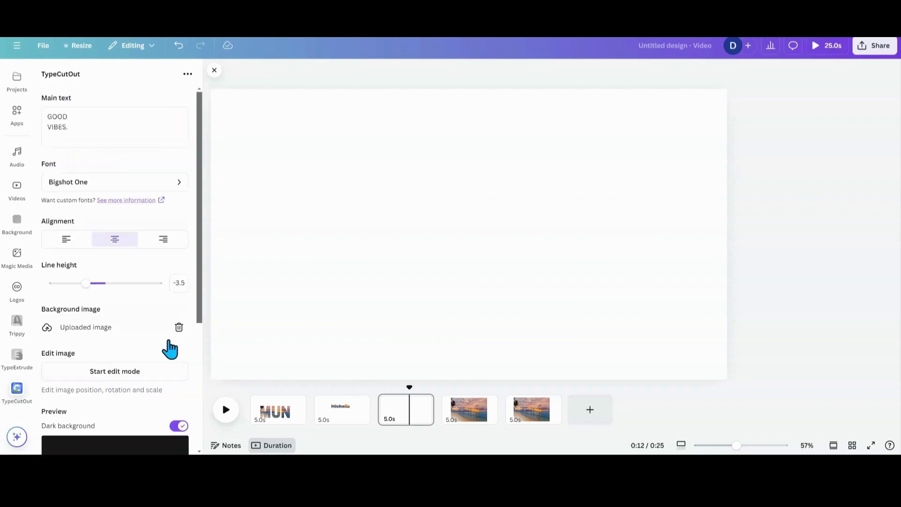
pyautogui.scroll(-4, 125, 376)
# Add the GOOD VIBES cutout to the page, position it and give it a drop shadow
pyautogui.click(108, 416)
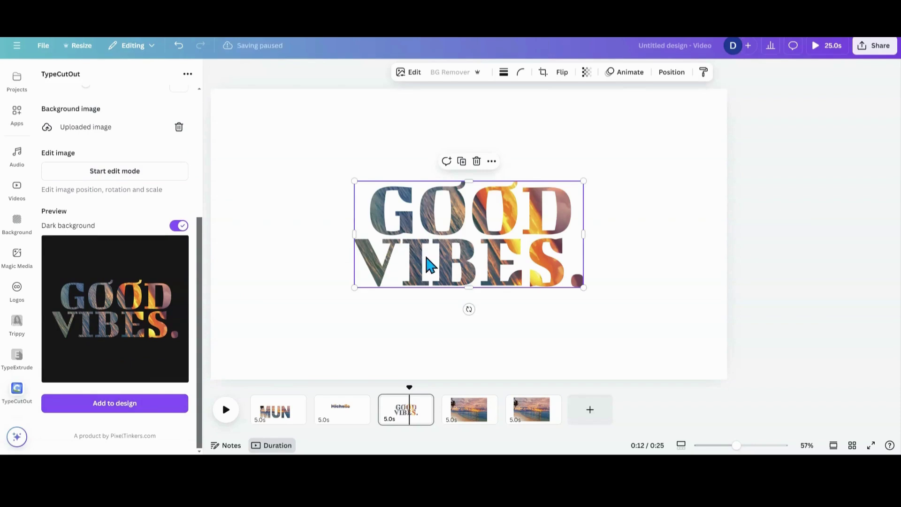
pyautogui.moveTo(428, 263); pyautogui.dragTo(422, 255)
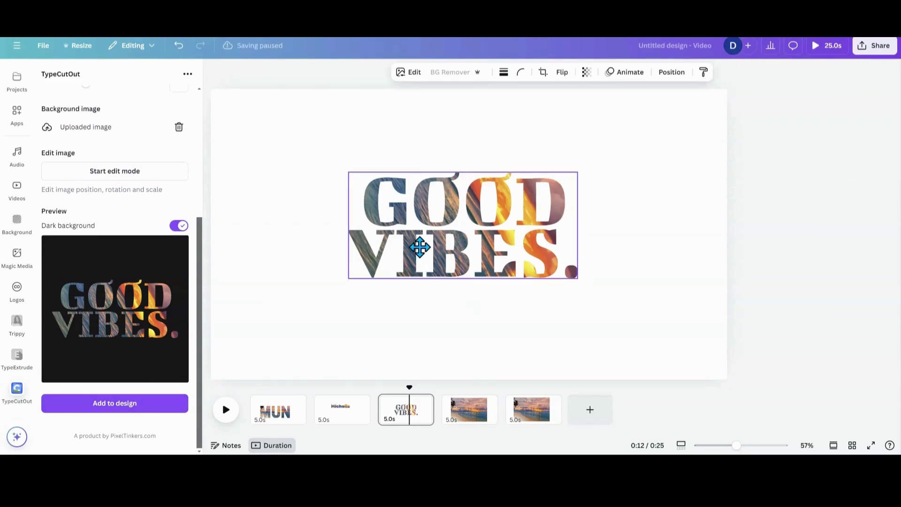
pyautogui.click(412, 79)
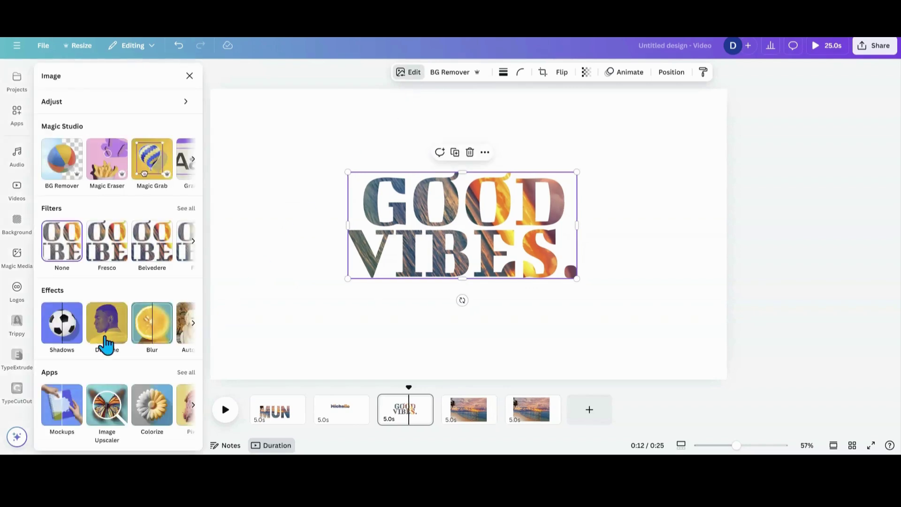
pyautogui.click(59, 333)
pyautogui.click(103, 197)
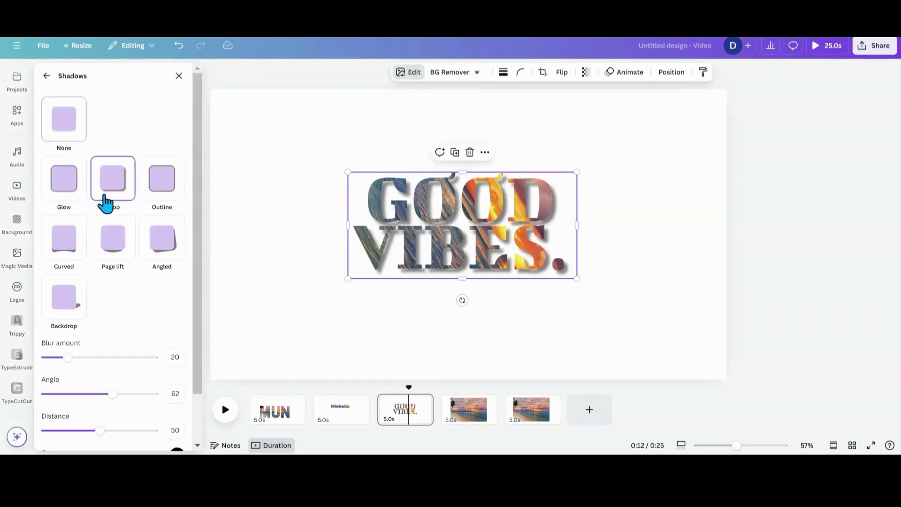
pyautogui.moveTo(477, 216); pyautogui.dragTo(505, 218)
# Try Outline, Page lift, Angled and Curved shadows, then settle on a Backdrop shadow
pyautogui.click(168, 191)
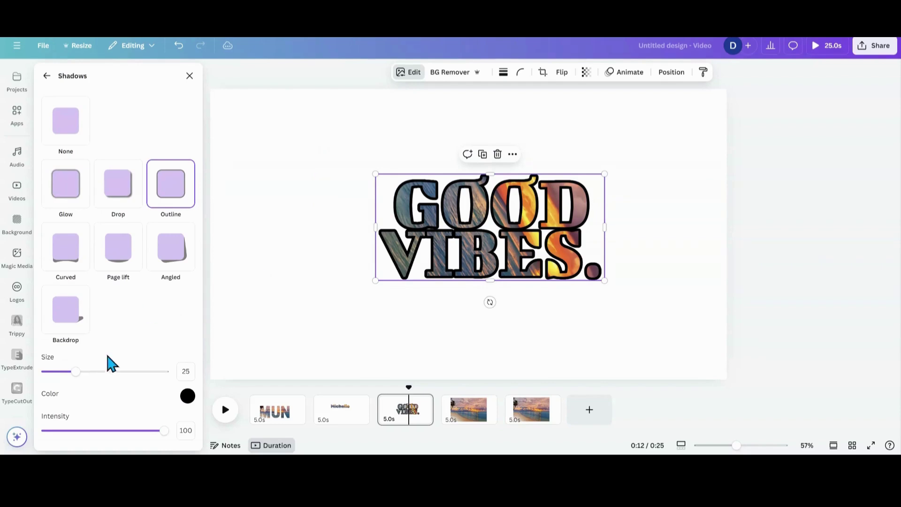
pyautogui.moveTo(75, 372); pyautogui.dragTo(58, 386)
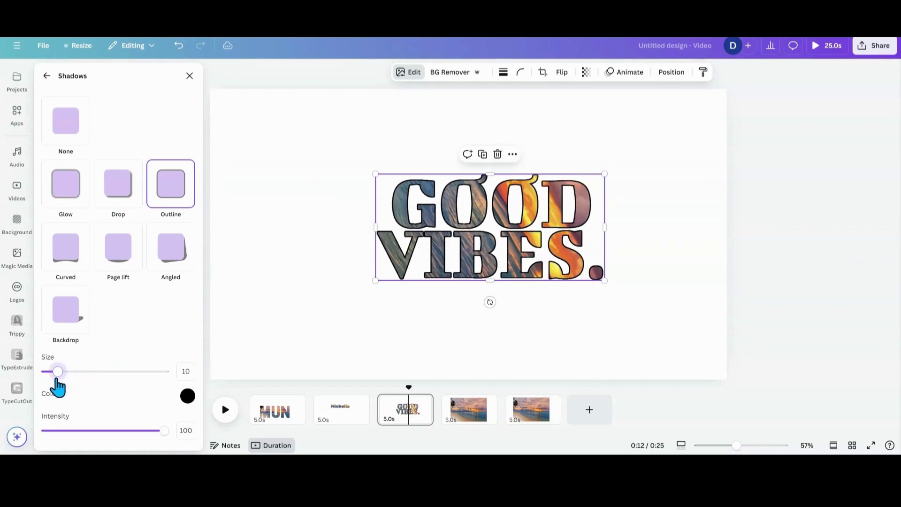
pyautogui.click(115, 256)
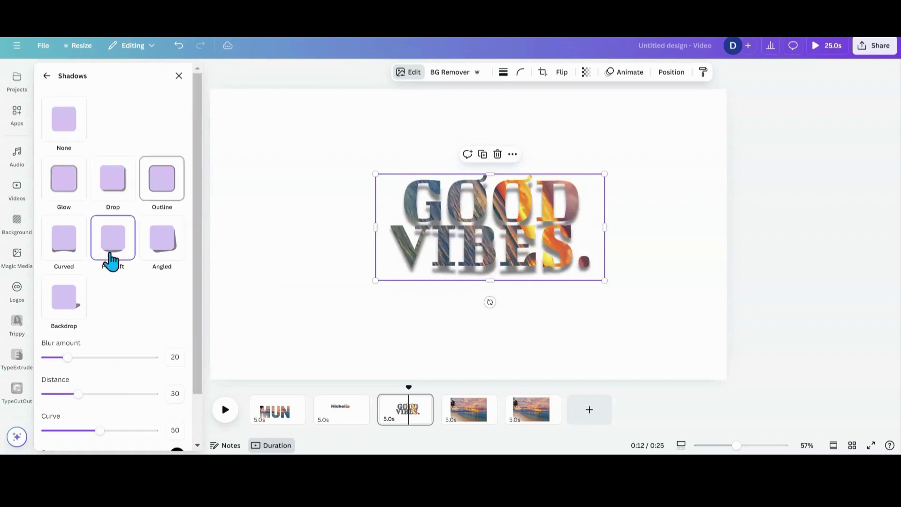
pyautogui.click(150, 256)
pyautogui.click(72, 307)
pyautogui.click(56, 248)
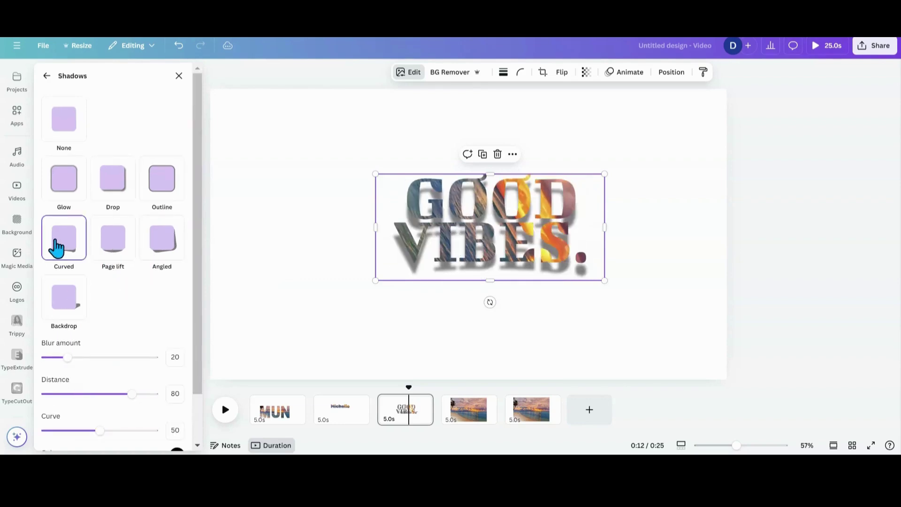
pyautogui.click(62, 306)
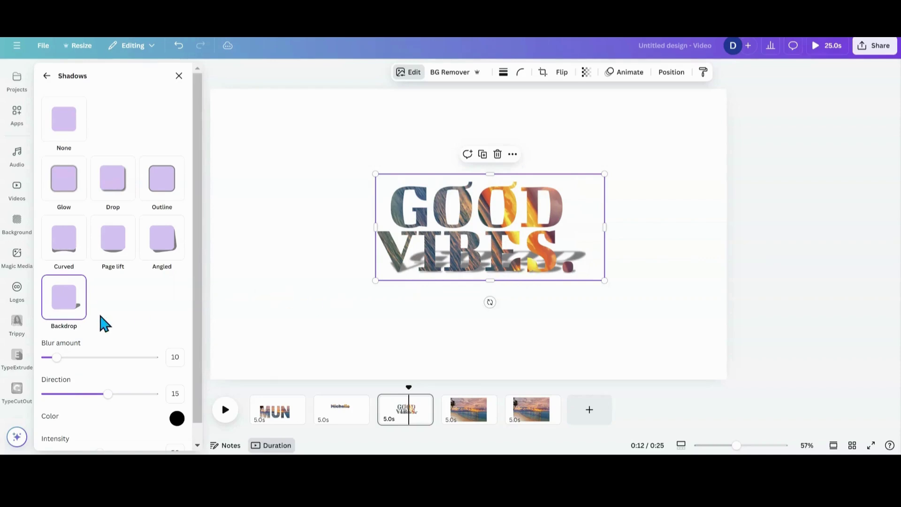
pyautogui.moveTo(433, 261); pyautogui.dragTo(426, 259)
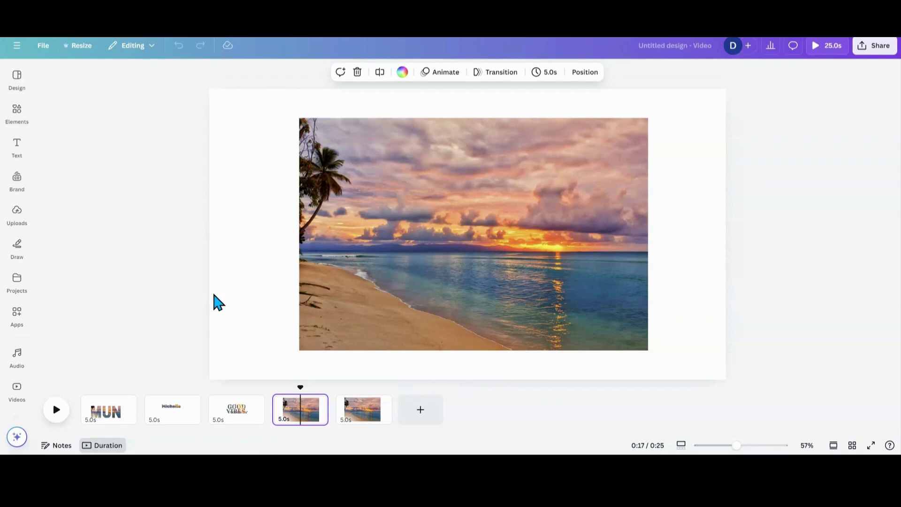
# Search the Apps panel for 'text maker' and open the Text Maker app
pyautogui.click(18, 315)
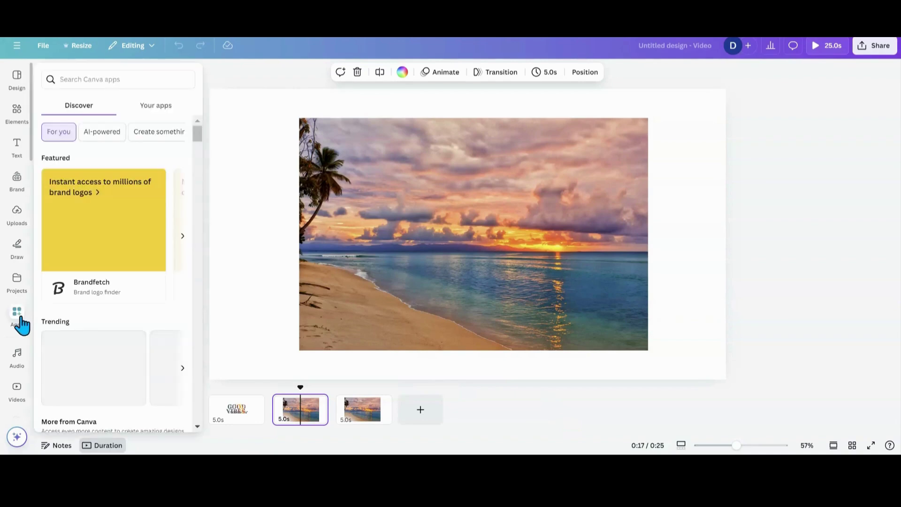
pyautogui.click(82, 80)
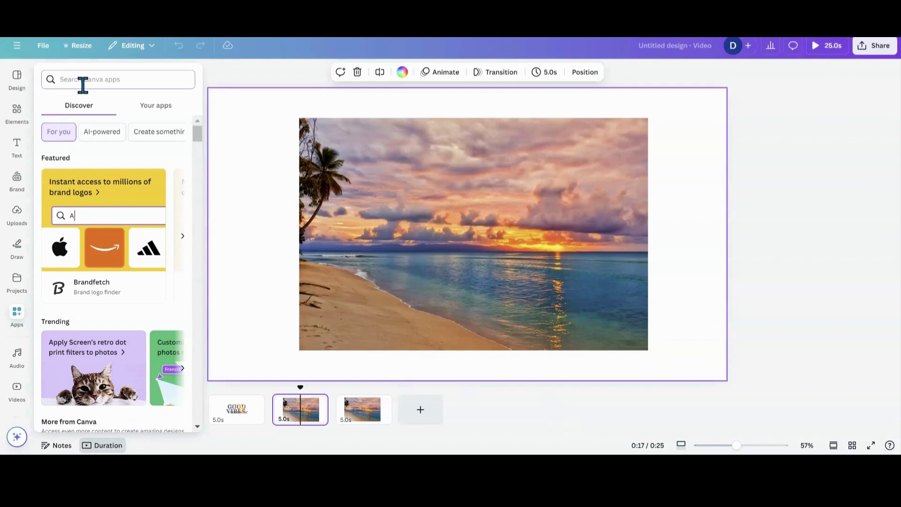
pyautogui.write('tex')
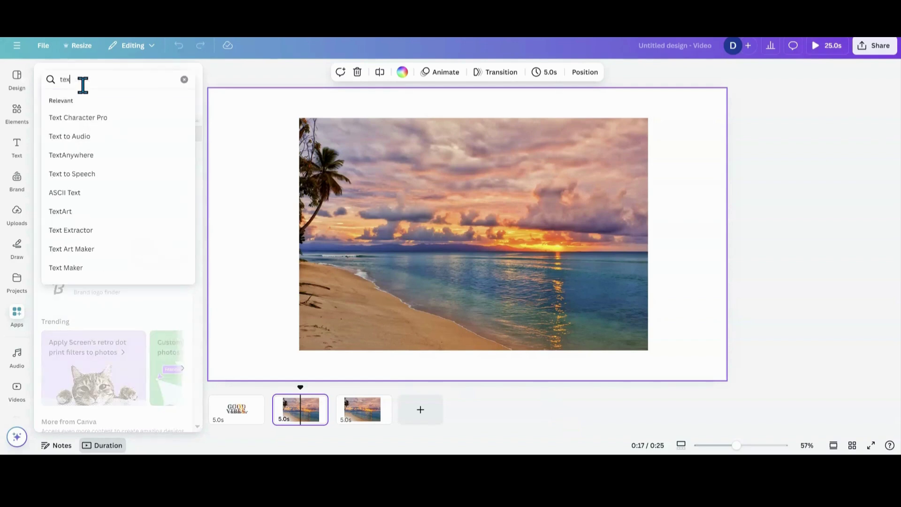
pyautogui.write('t make')
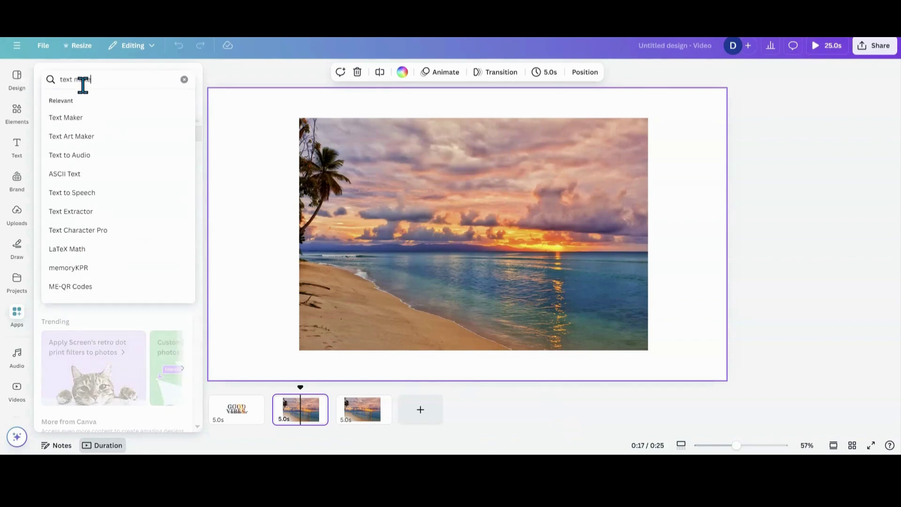
pyautogui.write('r')
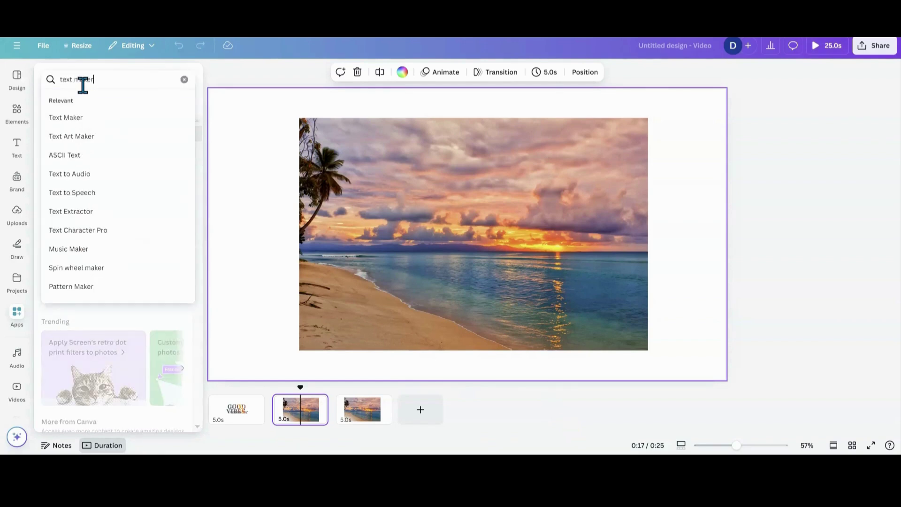
pyautogui.click(85, 122)
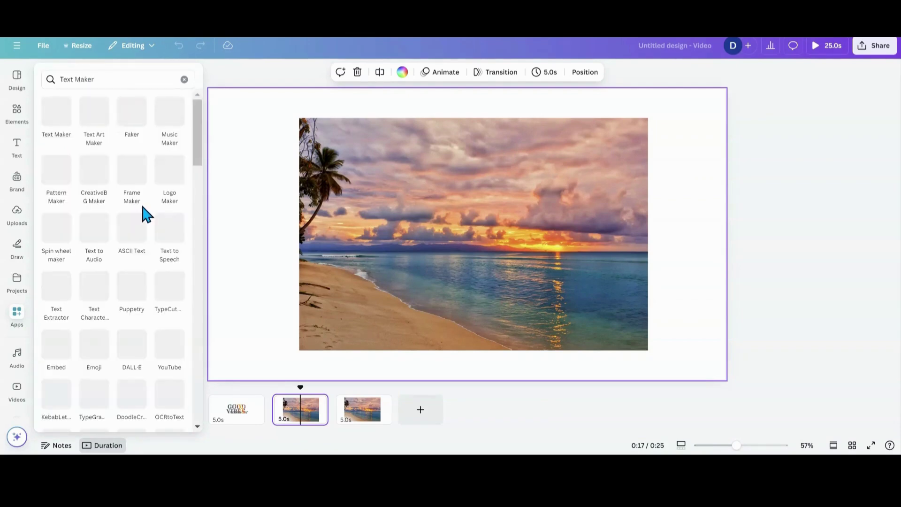
pyautogui.click(57, 113)
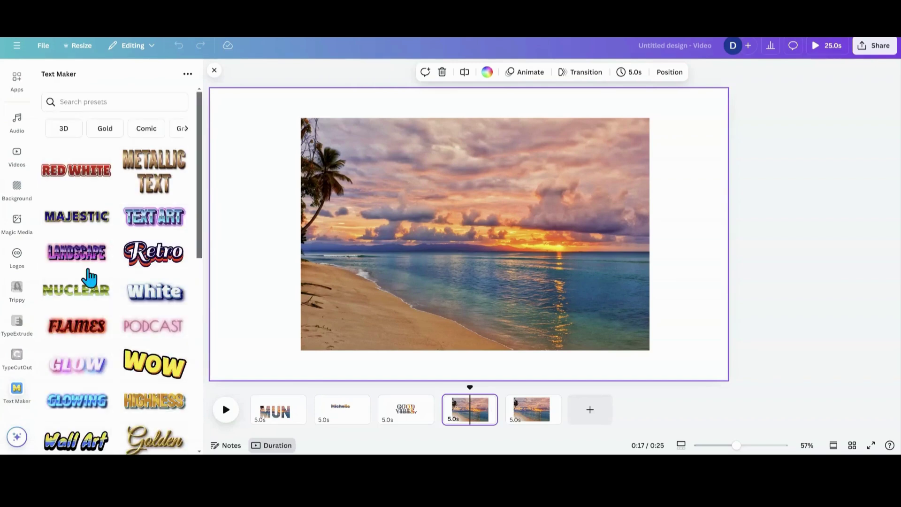
# Start from the red 3D Ninja preset and replace its NINJA wording with the first name
pyautogui.scroll(-2, 90, 299)
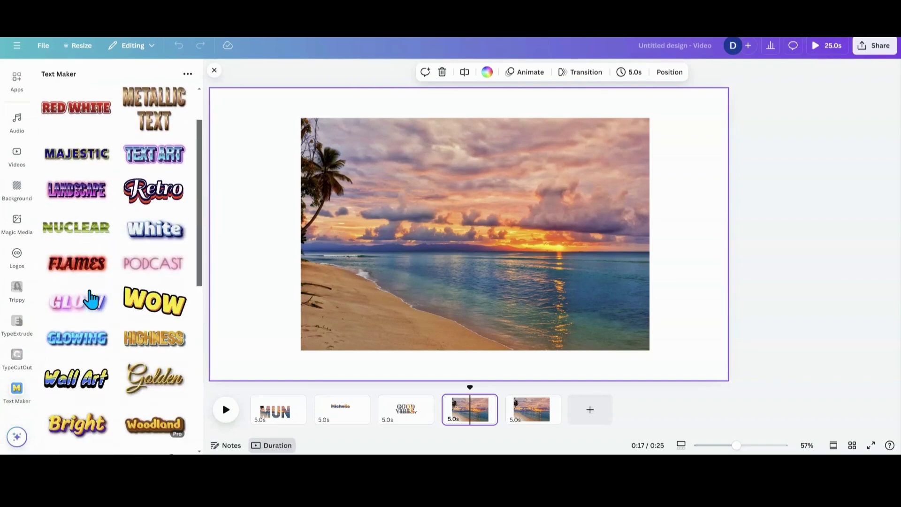
pyautogui.scroll(-6, 91, 299)
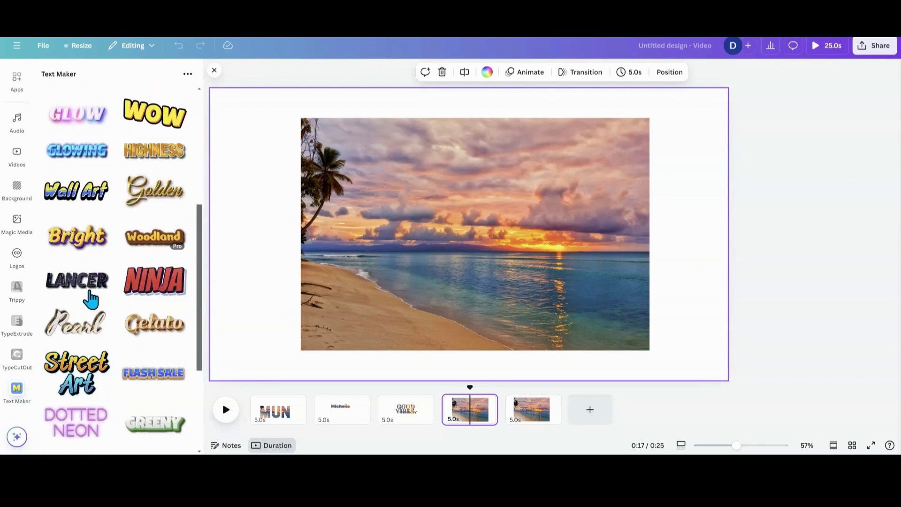
pyautogui.scroll(-2, 91, 298)
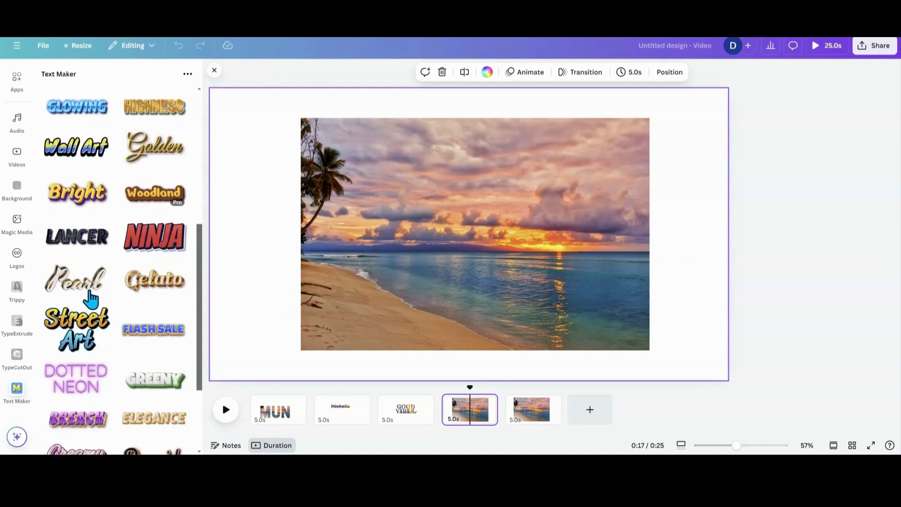
pyautogui.click(140, 229)
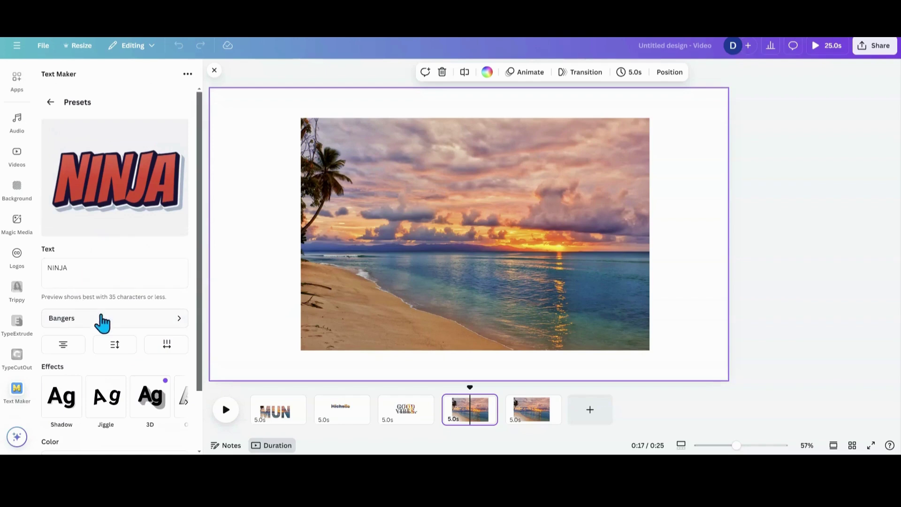
pyautogui.scroll(-2, 101, 252)
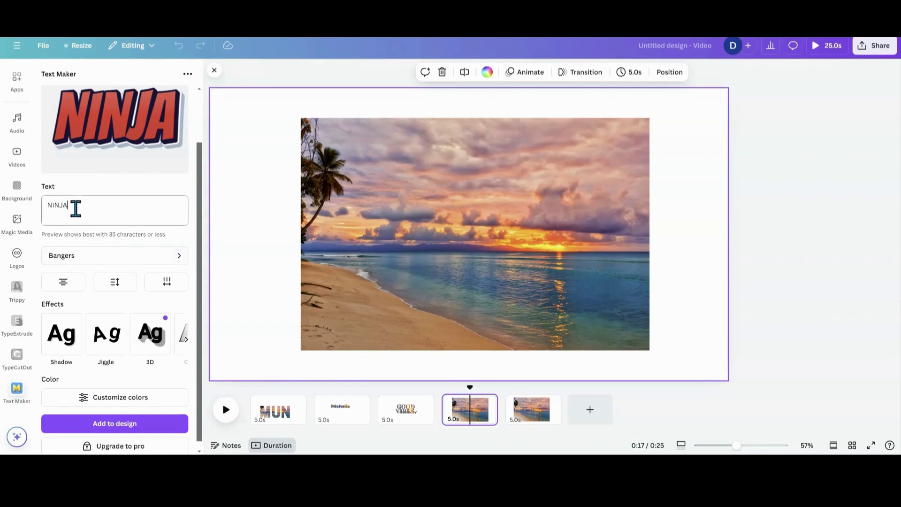
pyautogui.moveTo(73, 207); pyautogui.dragTo(37, 220)
pyautogui.write('Mi')
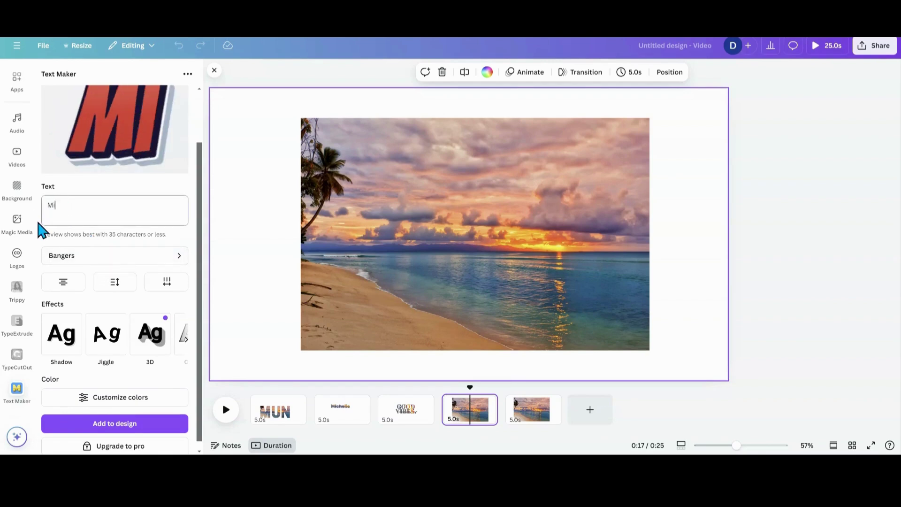
pyautogui.write('chelle')
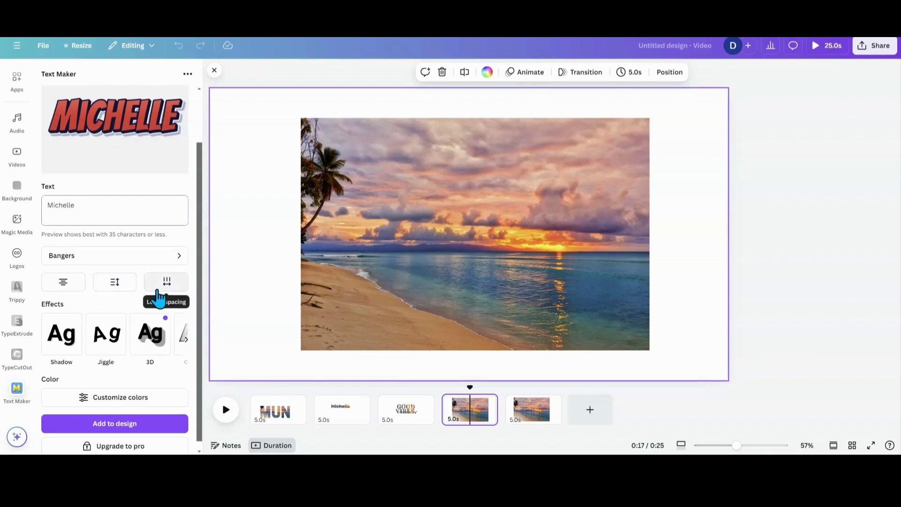
pyautogui.scroll(-1, 75, 293)
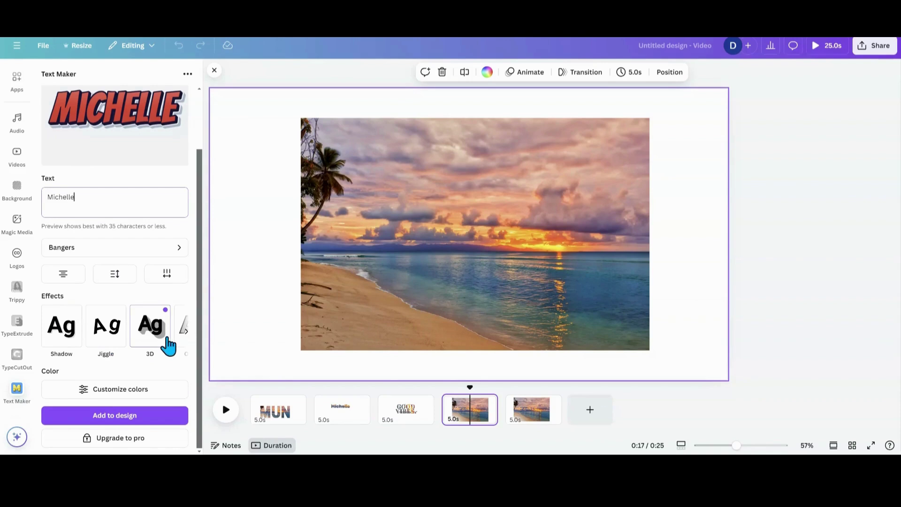
pyautogui.click(186, 331)
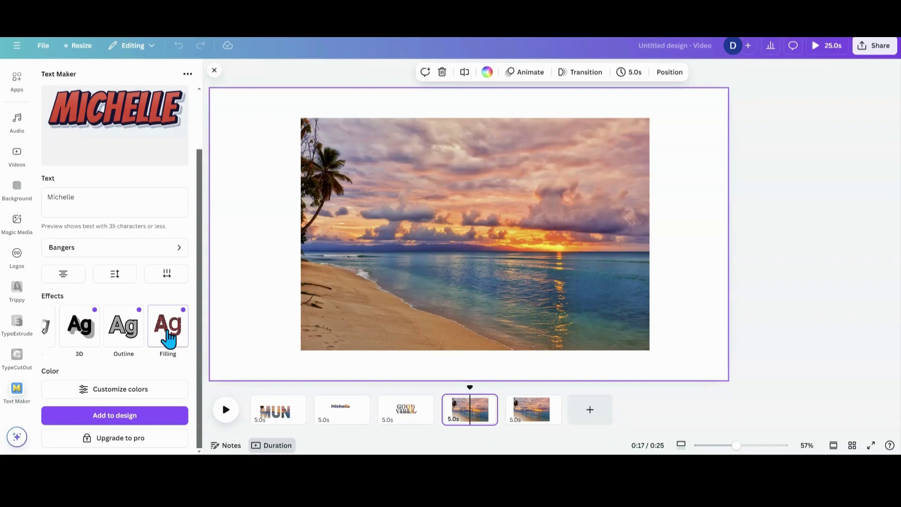
# Fill the lettering with the beach sunset photo as an image texture
pyautogui.click(168, 336)
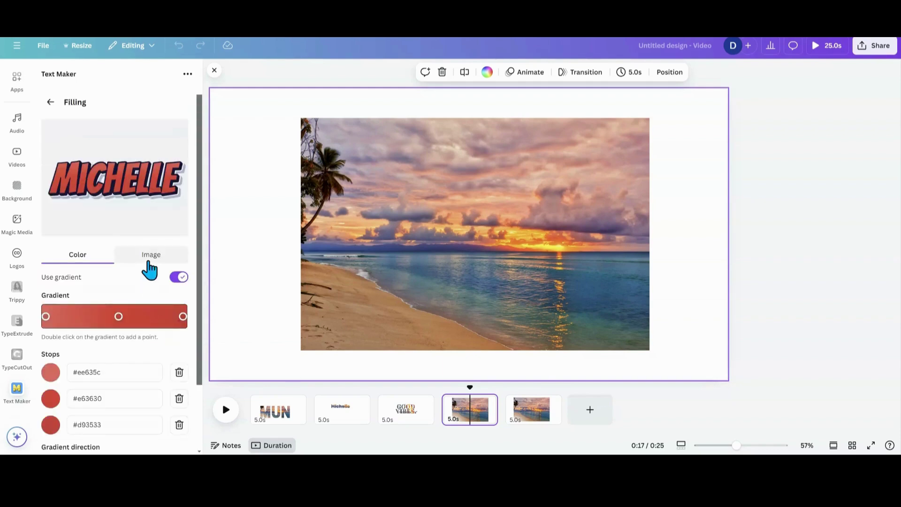
pyautogui.click(150, 265)
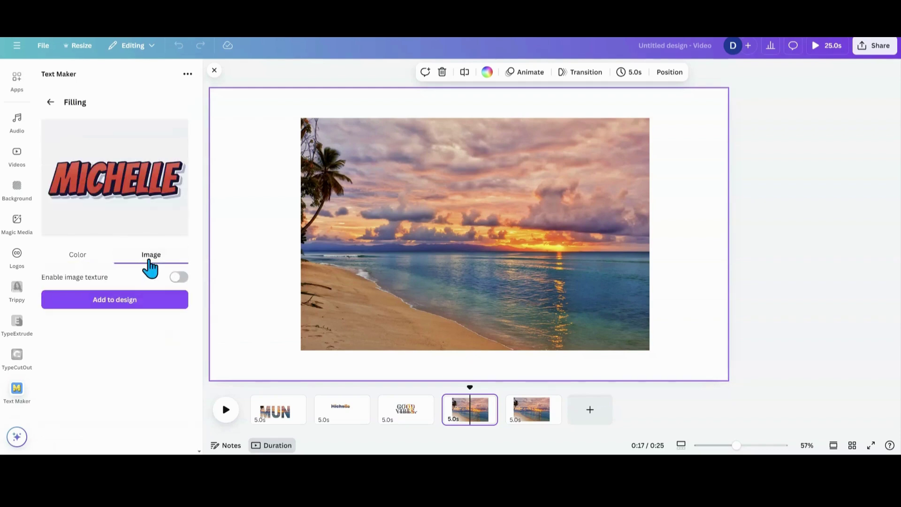
pyautogui.click(180, 279)
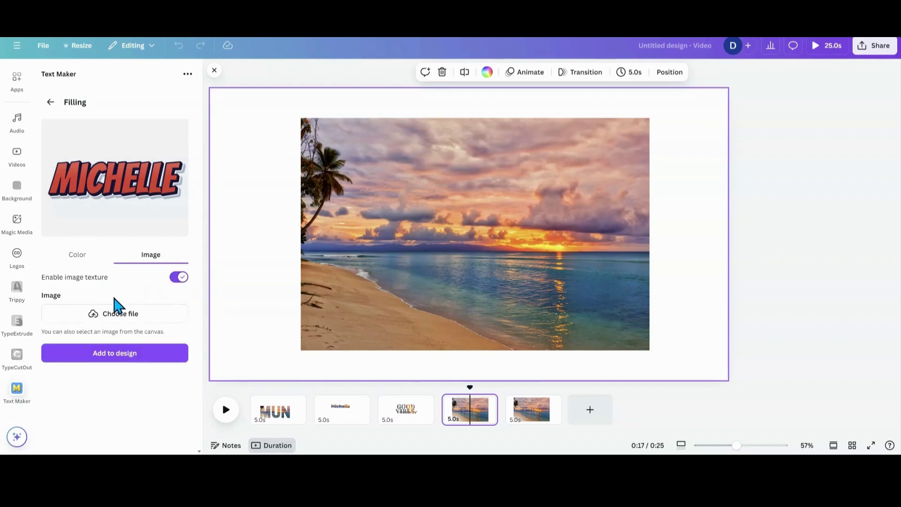
pyautogui.click(331, 309)
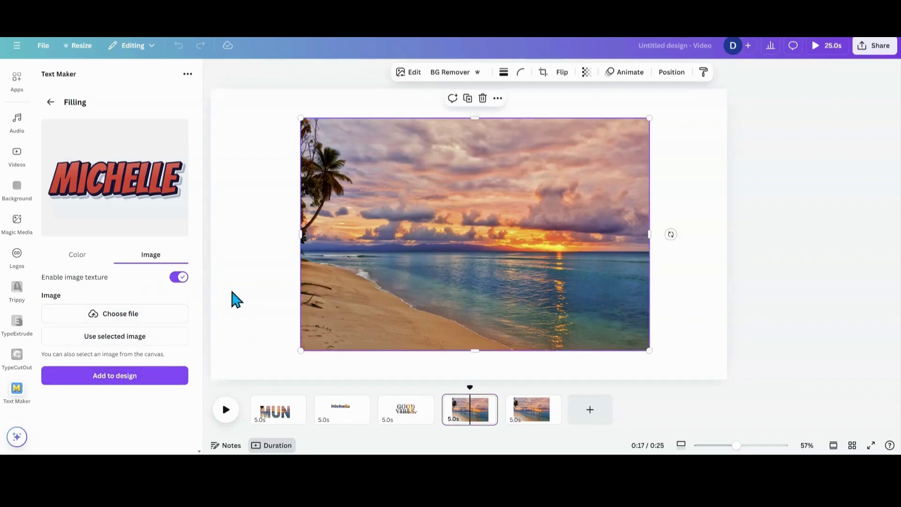
pyautogui.click(127, 342)
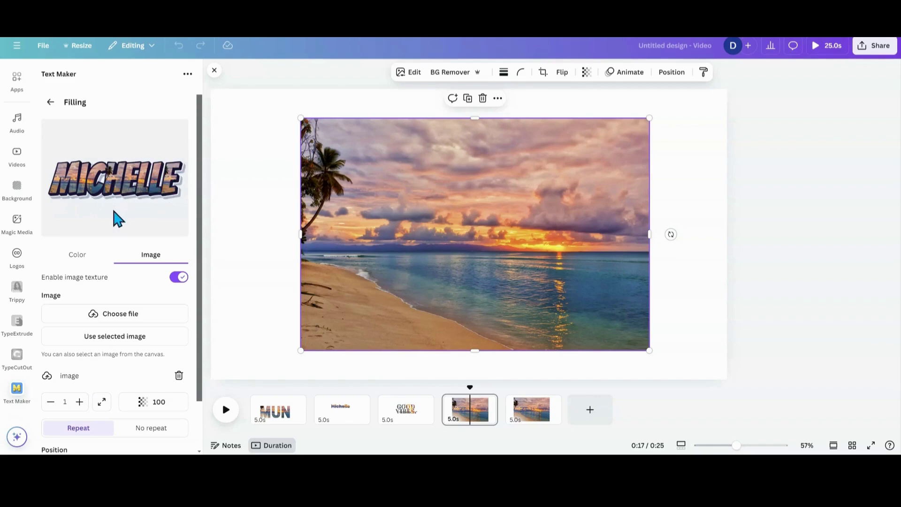
# Add the photo-filled lettering to the design at Medium quality
pyautogui.scroll(-1, 92, 387)
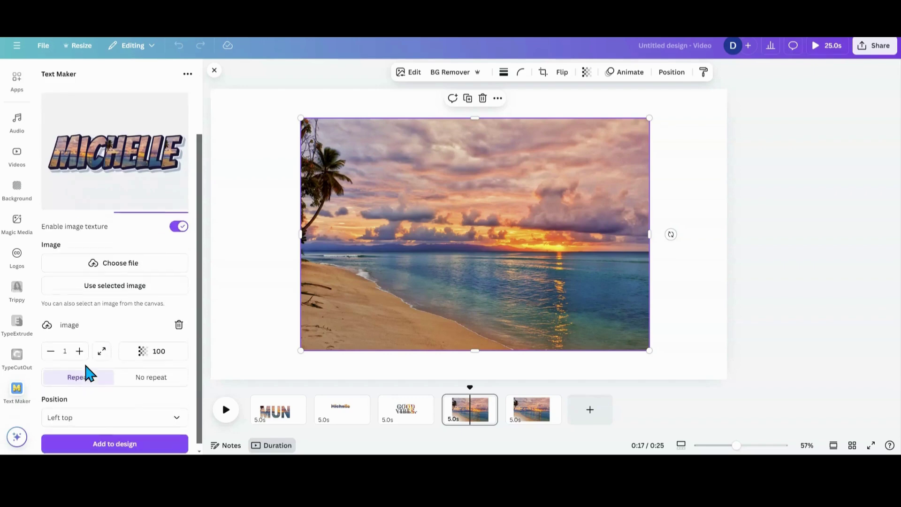
pyautogui.click(106, 439)
pyautogui.click(150, 171)
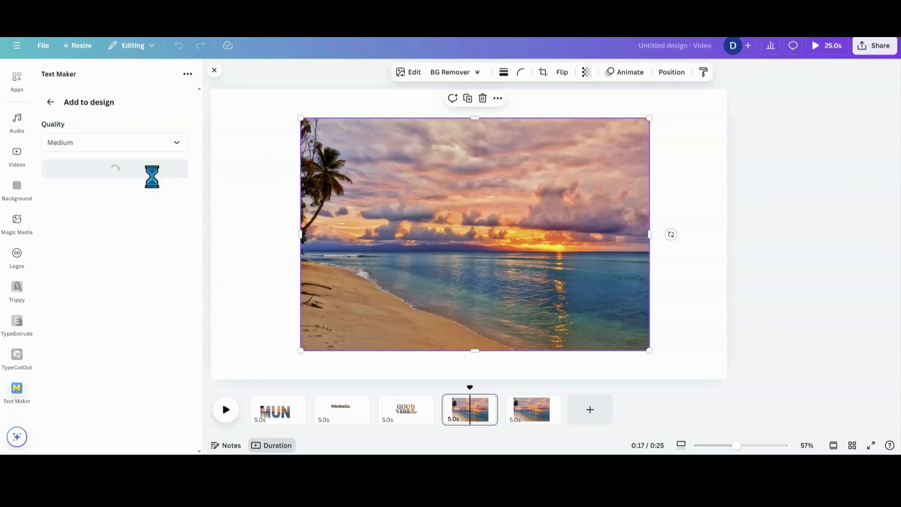
# Move the name lettering onto the white left side, shift the beach photo right, and apply a drop shadow
pyautogui.moveTo(412, 251); pyautogui.dragTo(327, 196)
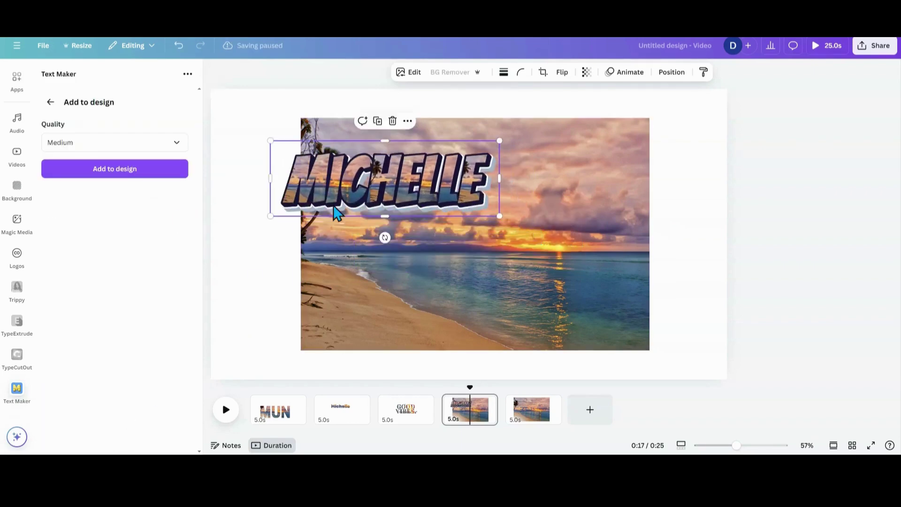
pyautogui.moveTo(366, 274); pyautogui.dragTo(543, 269)
pyautogui.moveTo(408, 201); pyautogui.dragTo(347, 216)
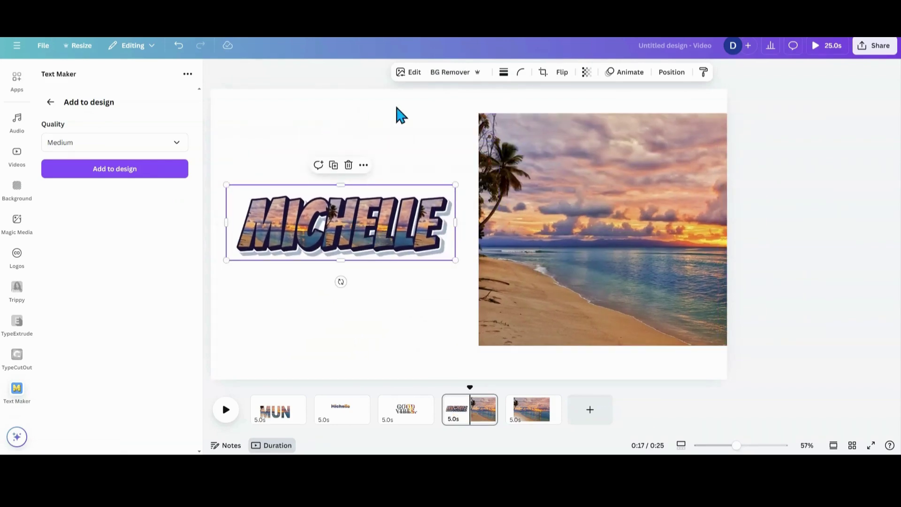
pyautogui.click(399, 74)
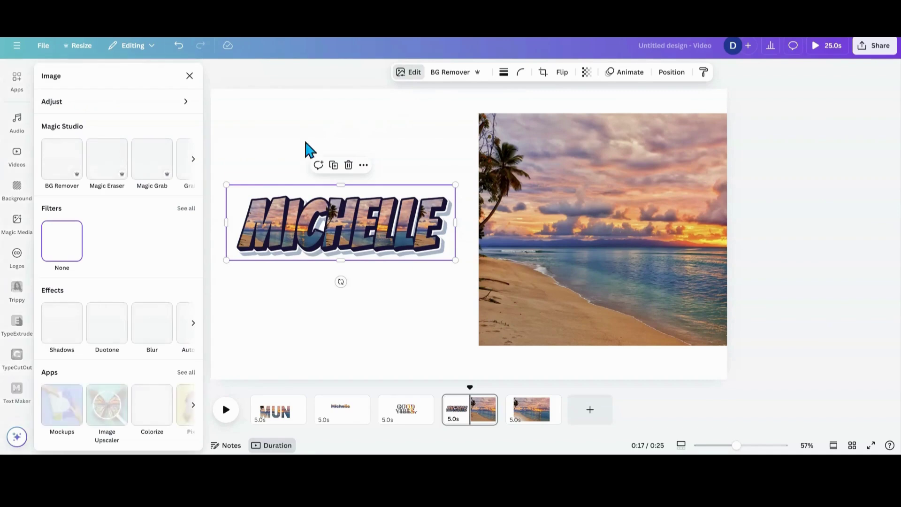
pyautogui.click(50, 345)
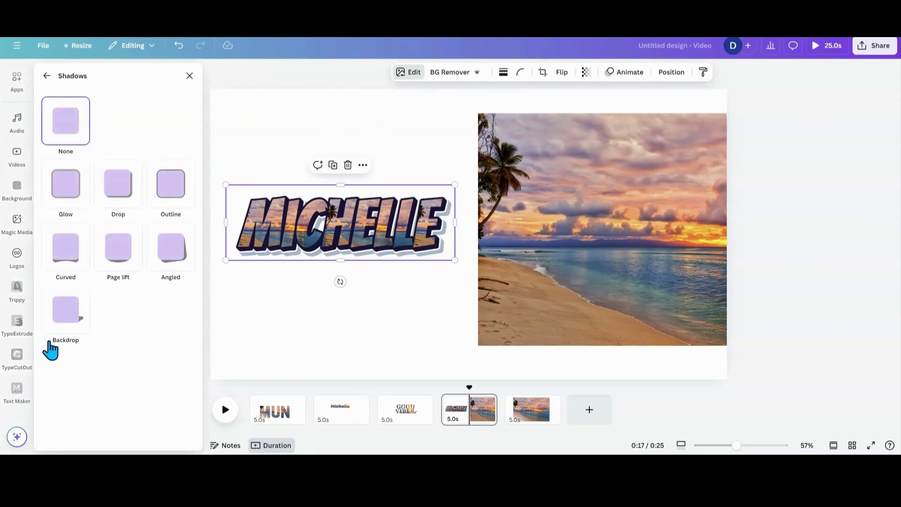
pyautogui.click(107, 203)
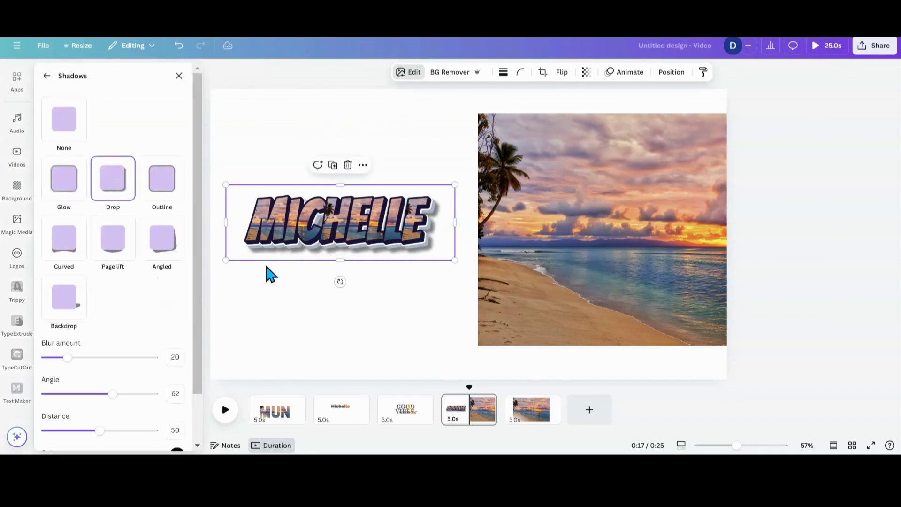
pyautogui.moveTo(320, 246); pyautogui.dragTo(328, 216)
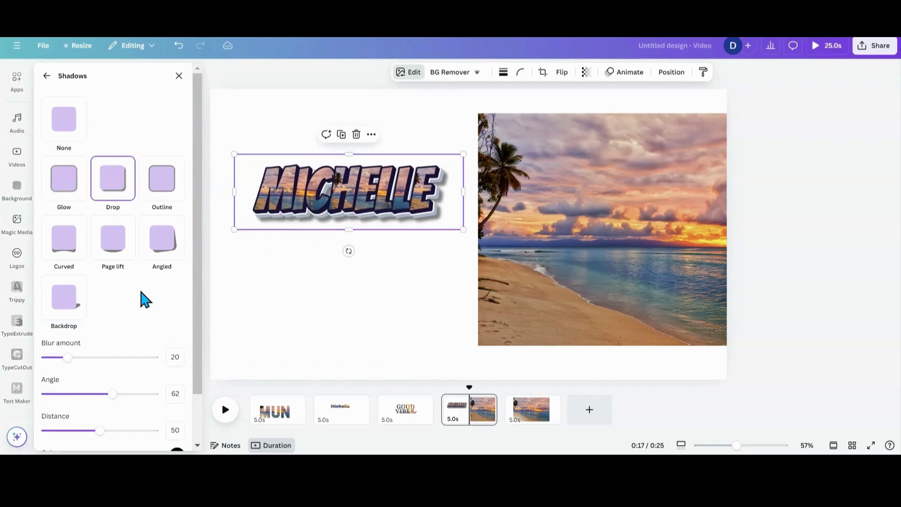
# Switch to an Angled shadow, adjust its rotation, lower intensity to 27, and raise the text slightly
pyautogui.click(174, 256)
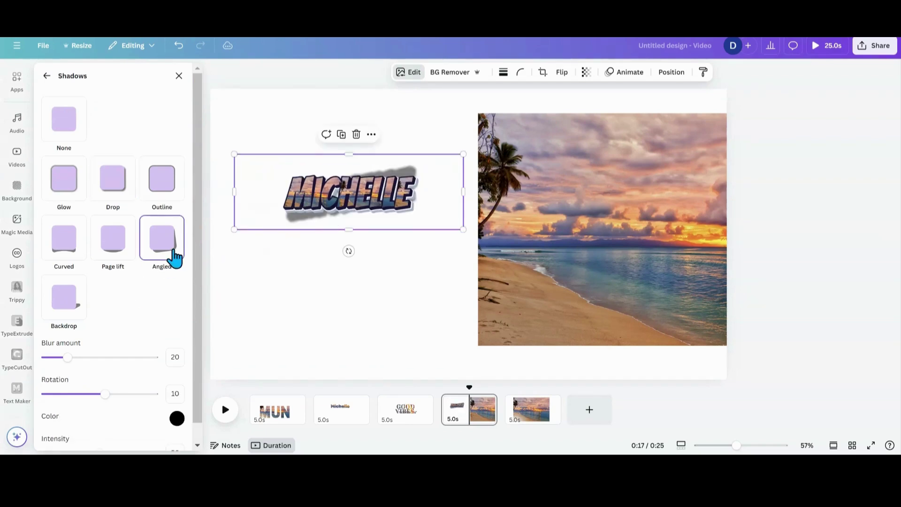
pyautogui.click(95, 394)
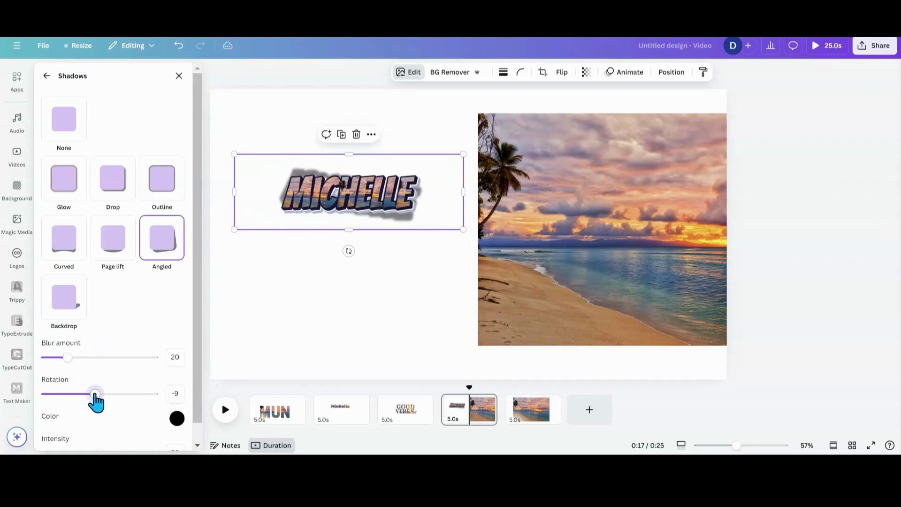
pyautogui.moveTo(95, 394)
pyautogui.mouseDown()
pyautogui.moveTo(85, 395)
pyautogui.moveTo(102, 394)
pyautogui.mouseUp()
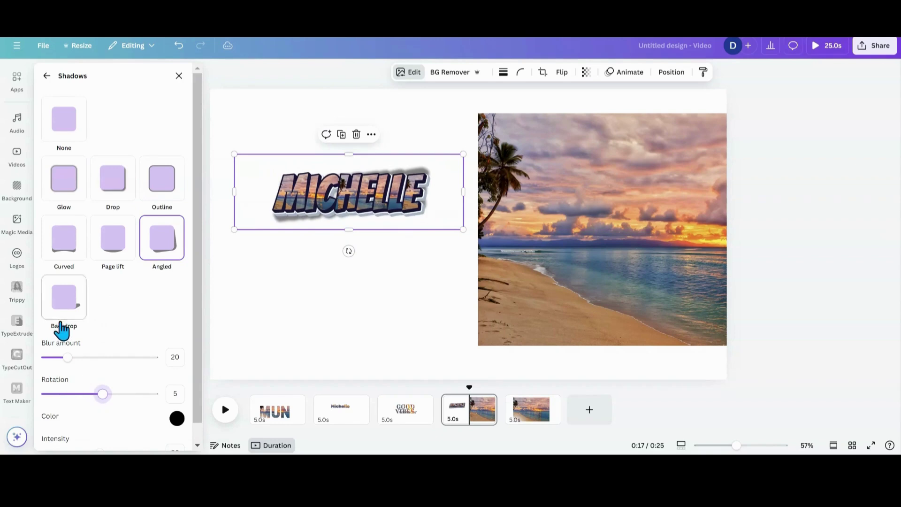
pyautogui.scroll(-1, 109, 421)
pyautogui.scroll(-1, 109, 421)
pyautogui.moveTo(98, 433); pyautogui.dragTo(75, 434)
pyautogui.click(302, 296)
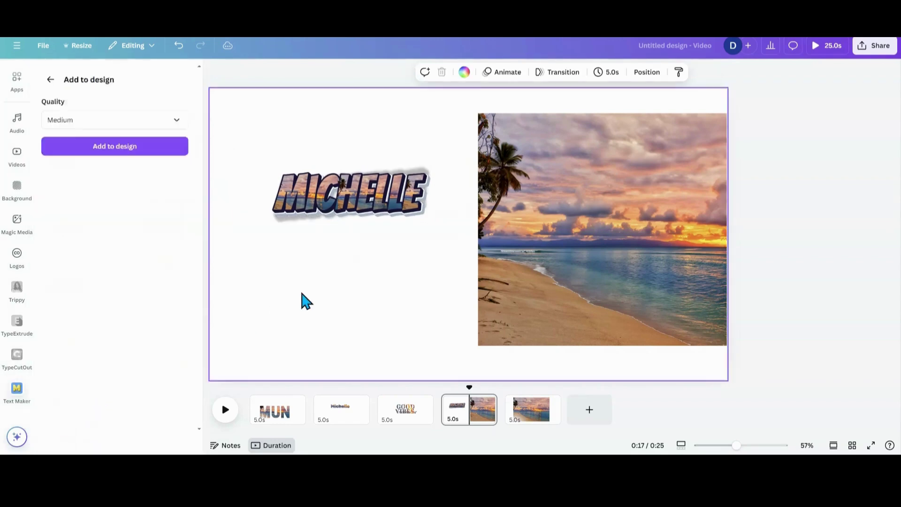
pyautogui.moveTo(322, 223); pyautogui.dragTo(322, 203)
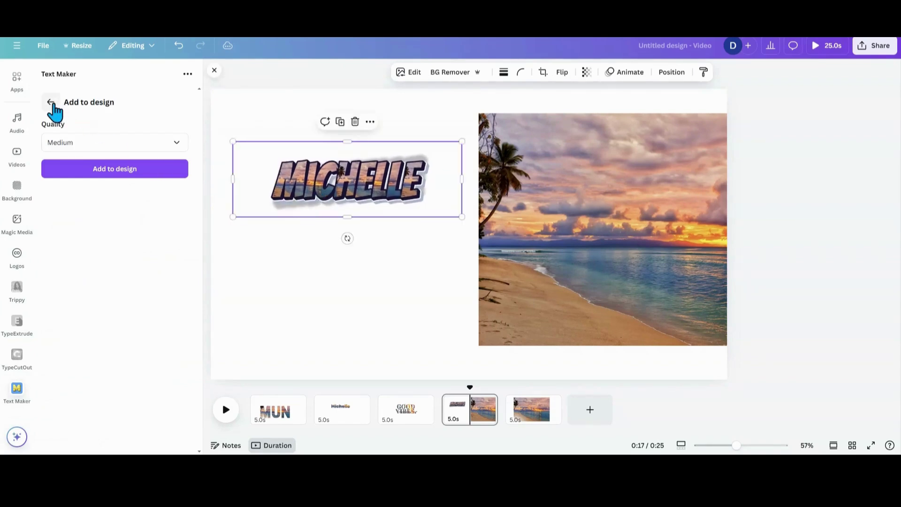
# Return to the Text Maker preset gallery and choose the Flames style
pyautogui.click(51, 102)
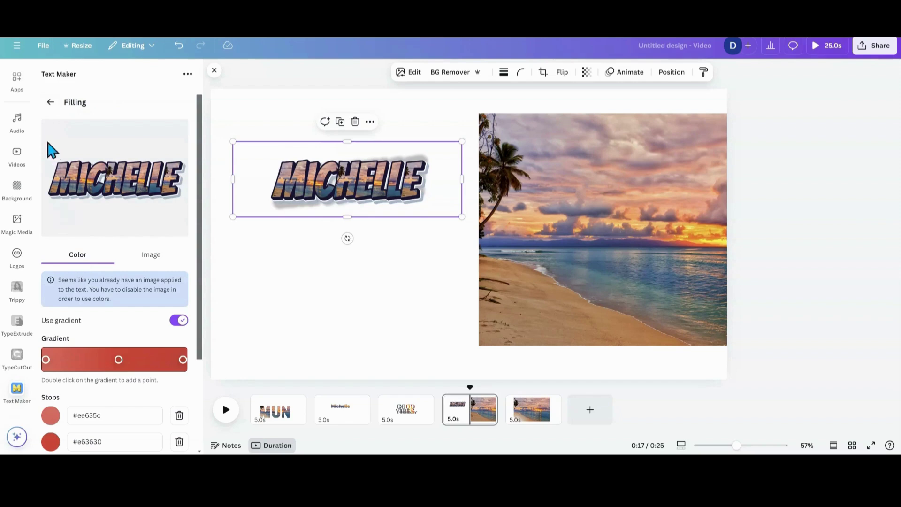
pyautogui.click(50, 102)
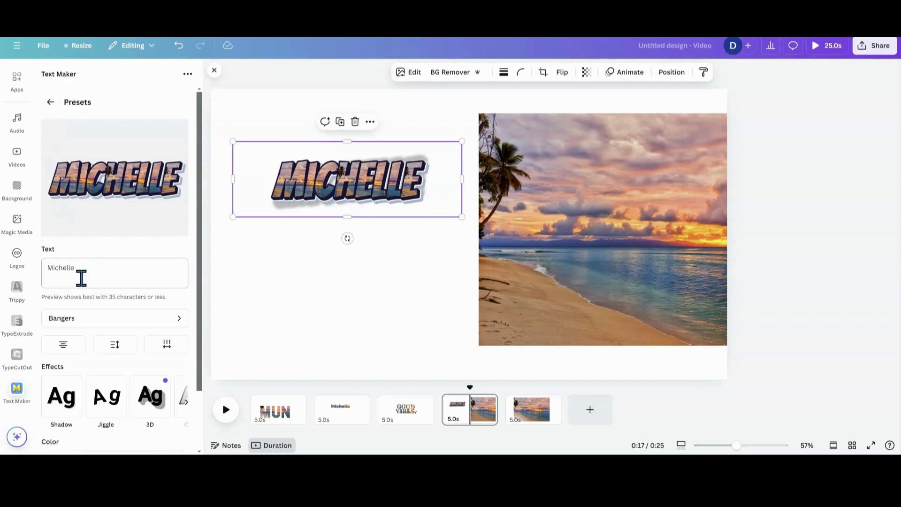
pyautogui.scroll(-2, 82, 278)
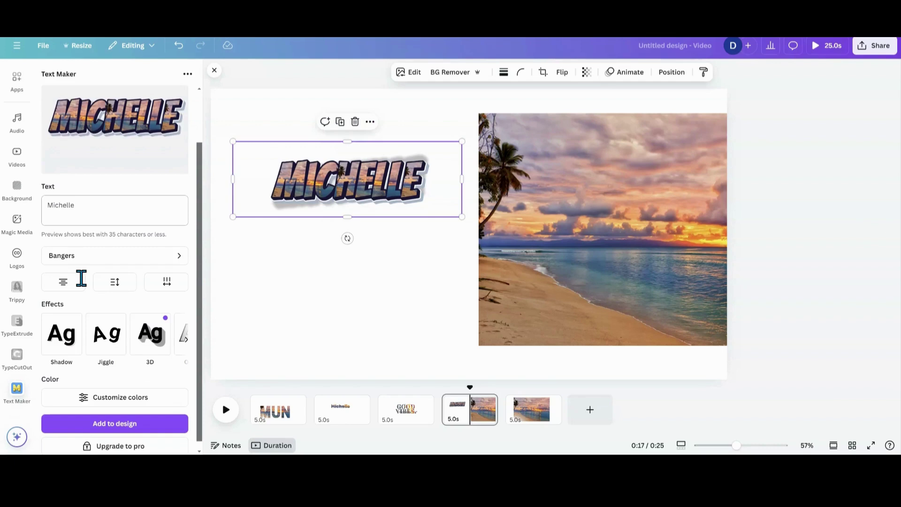
pyautogui.scroll(2, 81, 278)
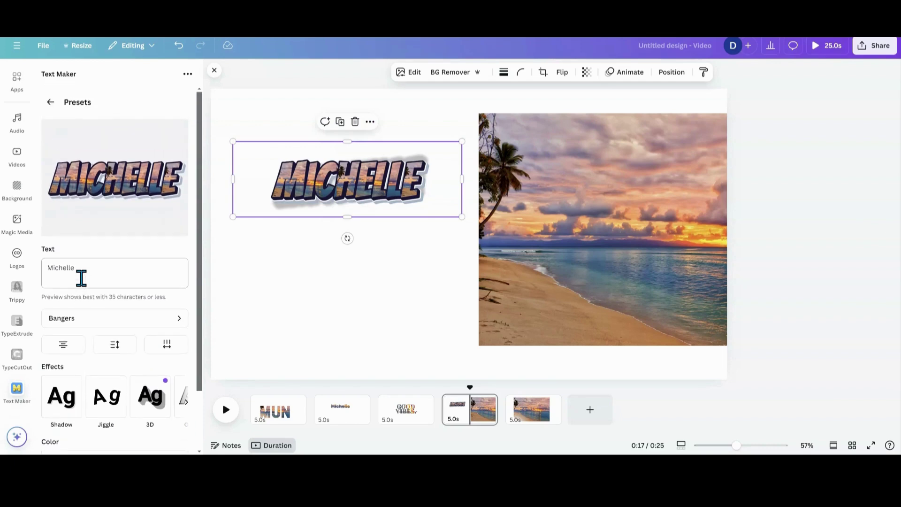
pyautogui.click(50, 103)
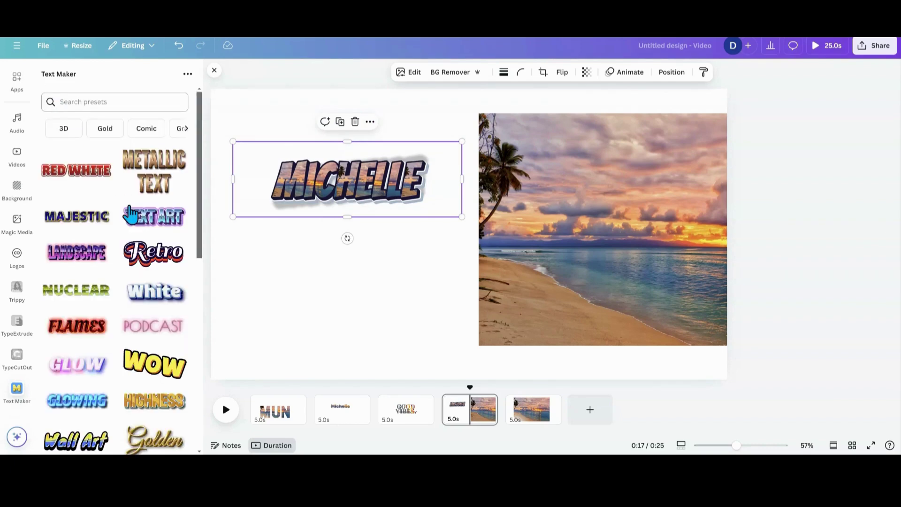
pyautogui.scroll(-2, 130, 215)
pyautogui.scroll(-4, 126, 230)
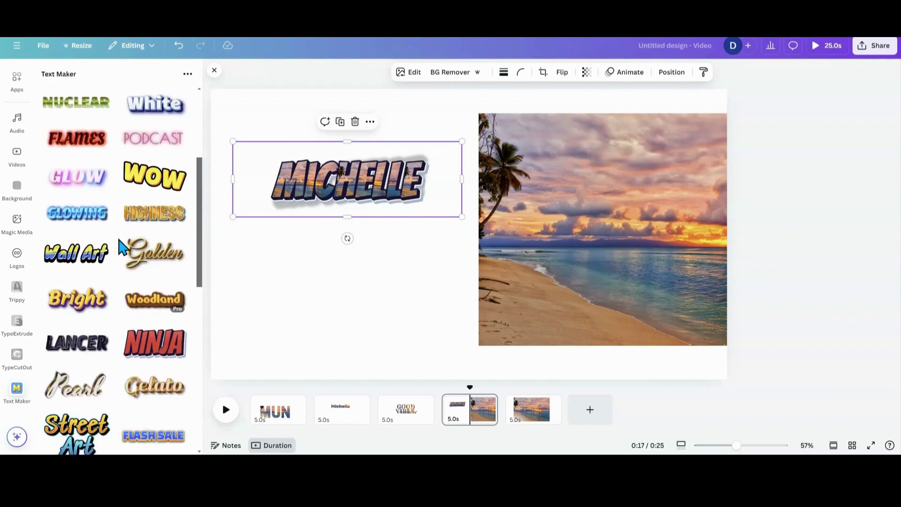
pyautogui.scroll(2, 122, 244)
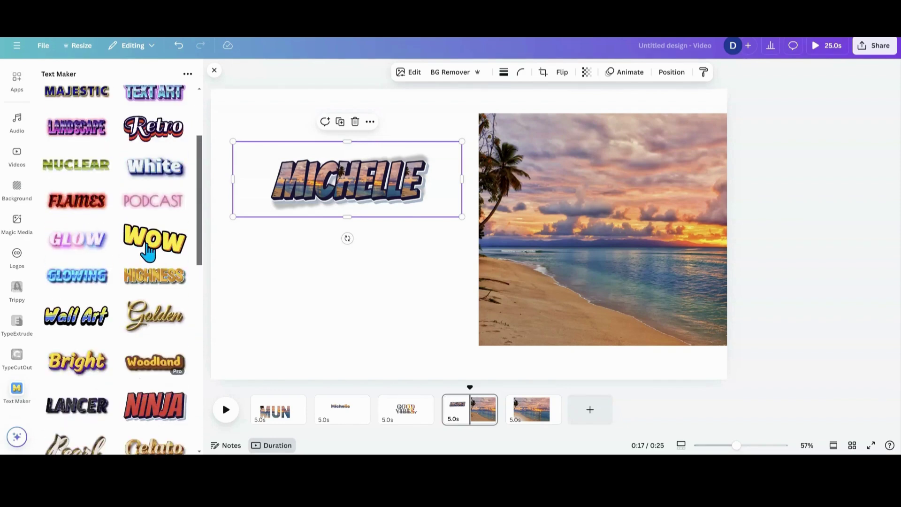
pyautogui.scroll(3, 149, 251)
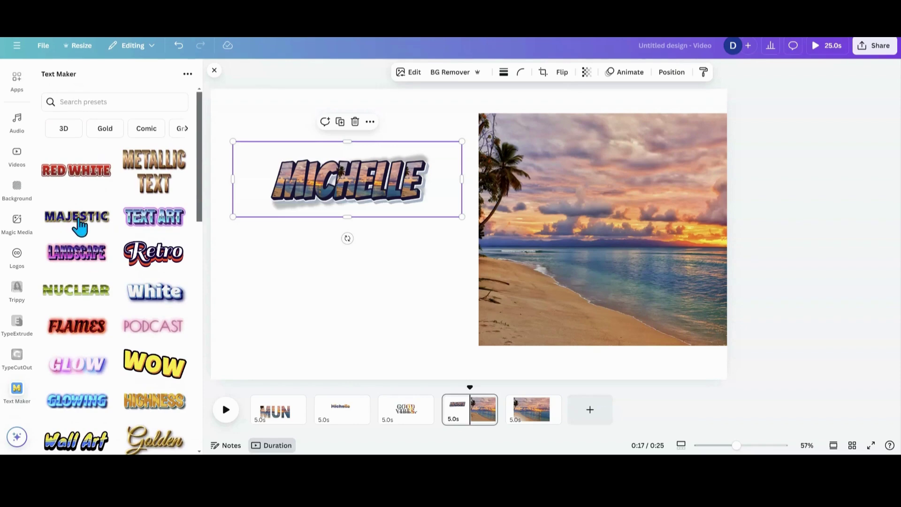
pyautogui.scroll(-3, 70, 272)
pyautogui.scroll(-2, 70, 272)
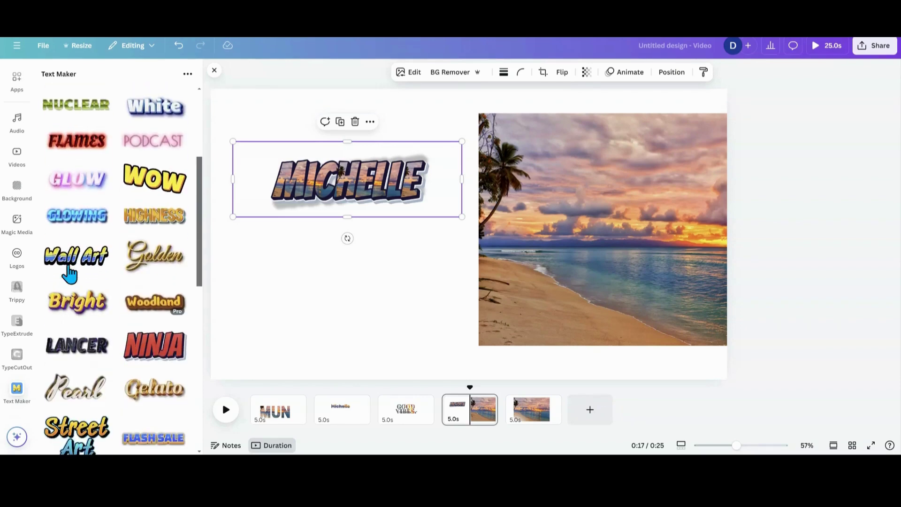
pyautogui.scroll(2, 71, 253)
pyautogui.click(75, 217)
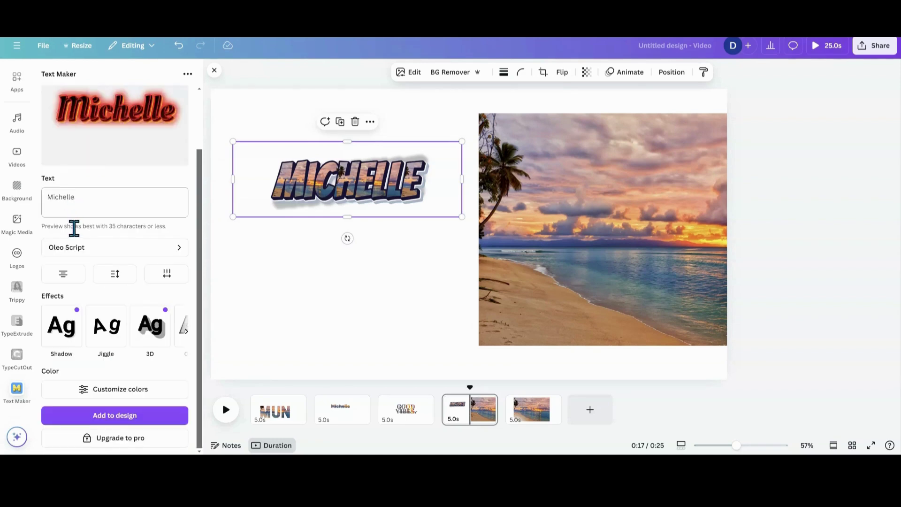
# Fill the Flames text with the beach photo as an image texture and nudge the photo left and down
pyautogui.click(184, 332)
pyautogui.click(180, 339)
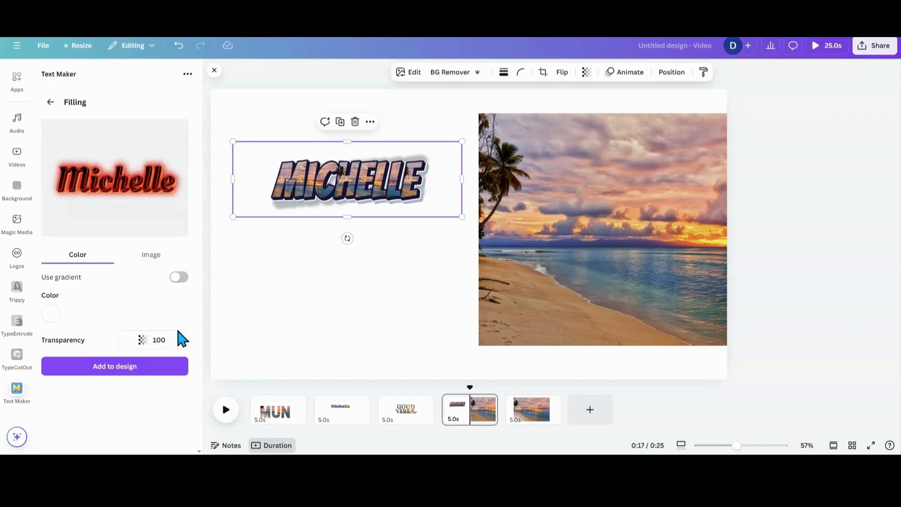
pyautogui.click(143, 258)
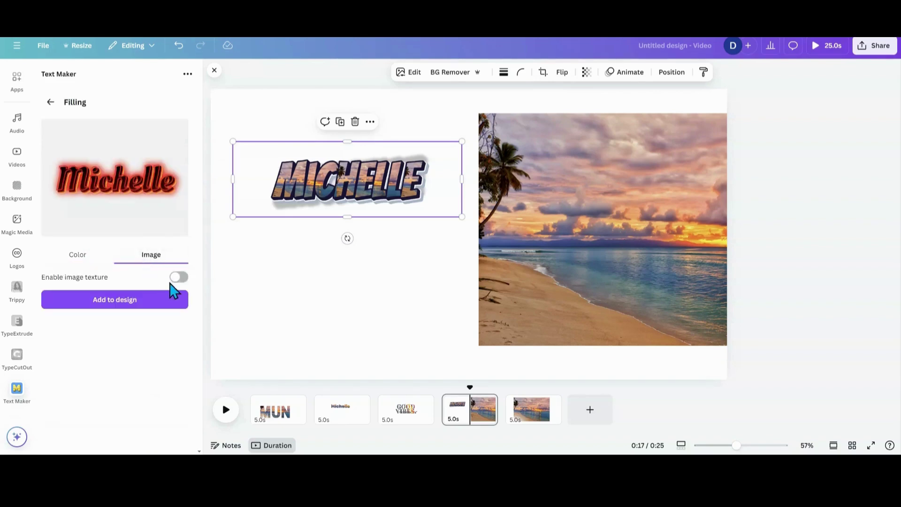
pyautogui.click(175, 281)
pyautogui.click(609, 296)
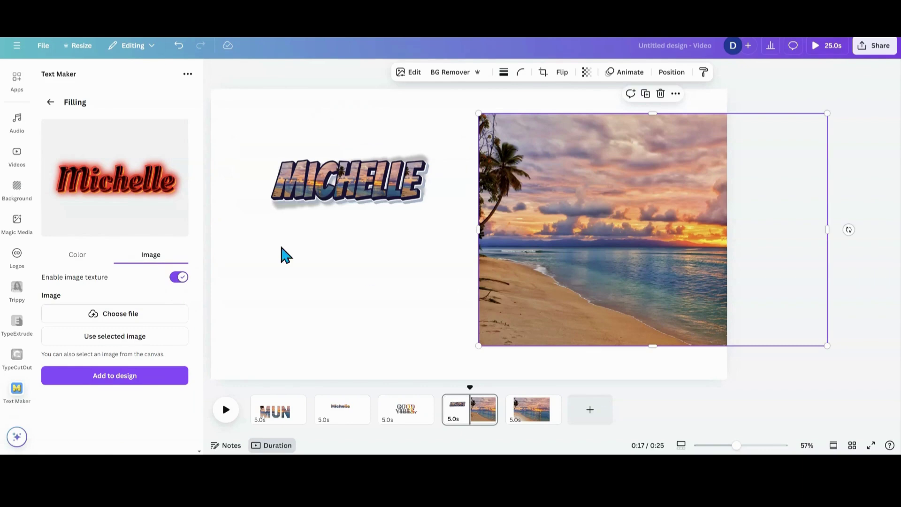
pyautogui.click(136, 341)
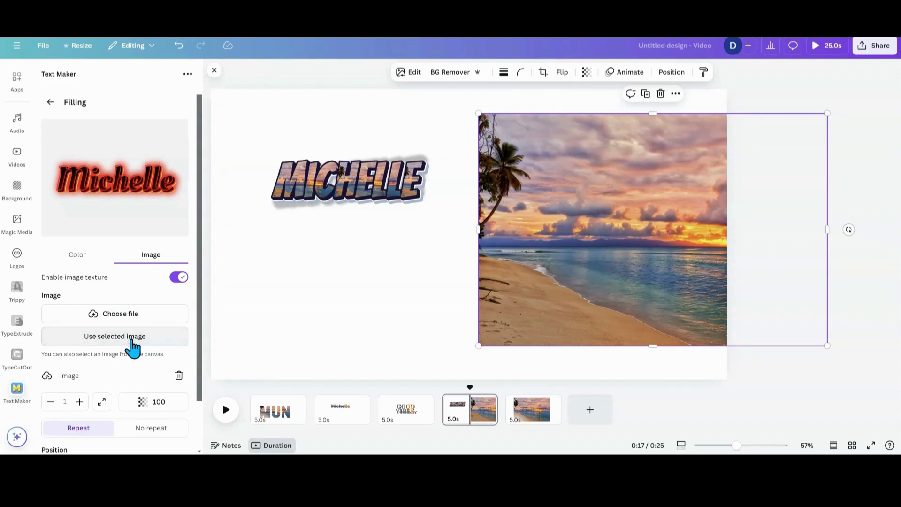
pyautogui.click(98, 333)
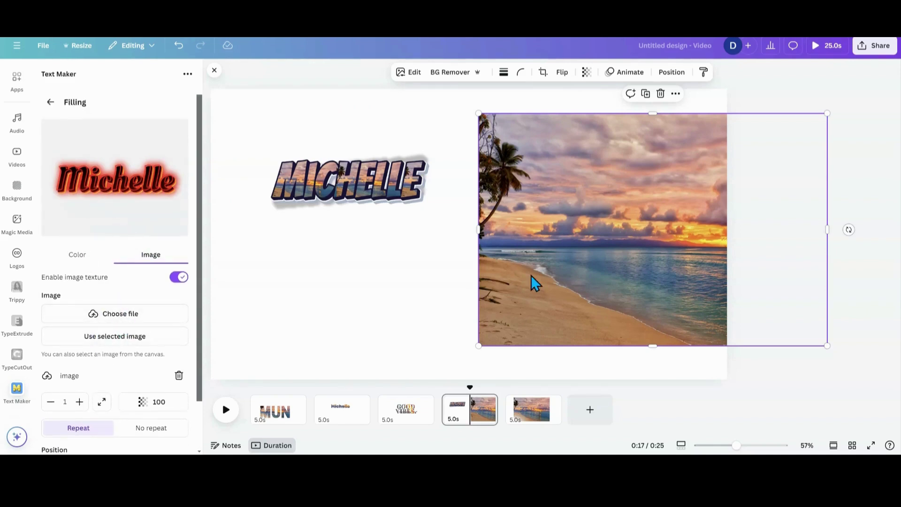
pyautogui.moveTo(531, 276); pyautogui.dragTo(514, 285)
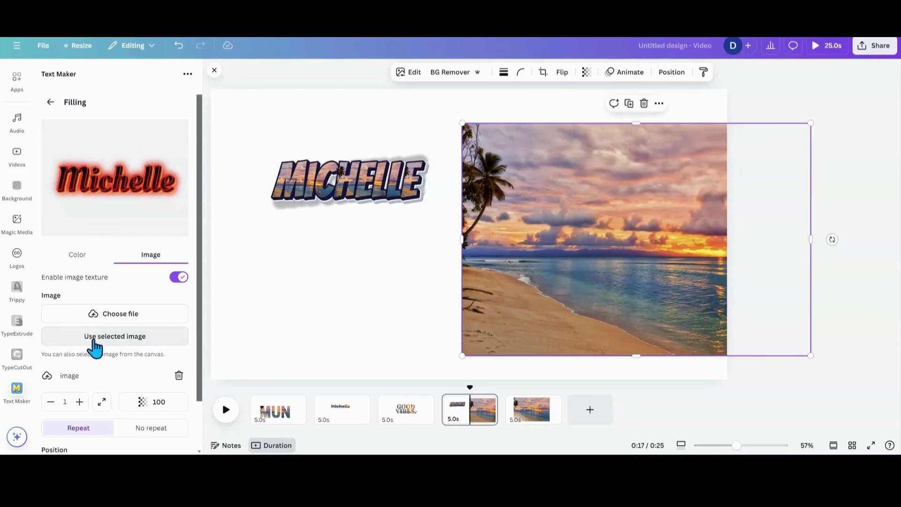
pyautogui.click(50, 102)
# Return to the text presets and choose the Breach style
pyautogui.click(50, 102)
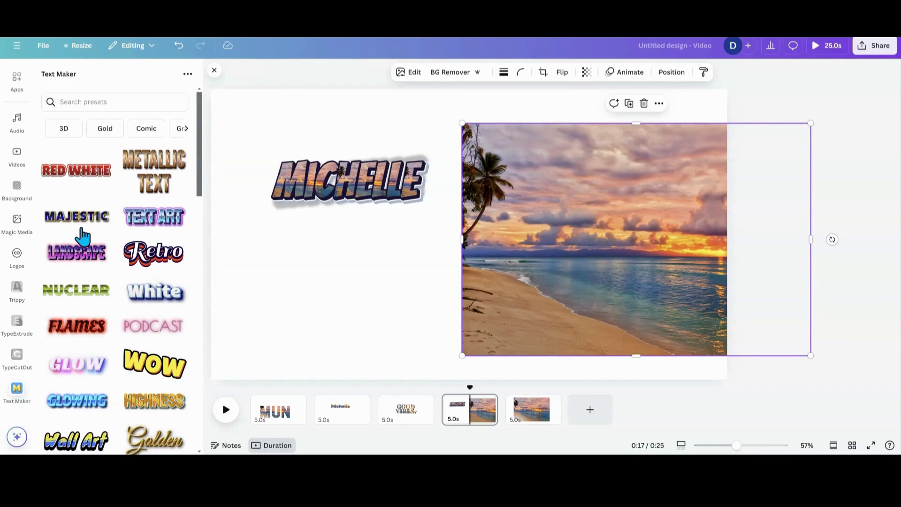
pyautogui.scroll(-3, 82, 236)
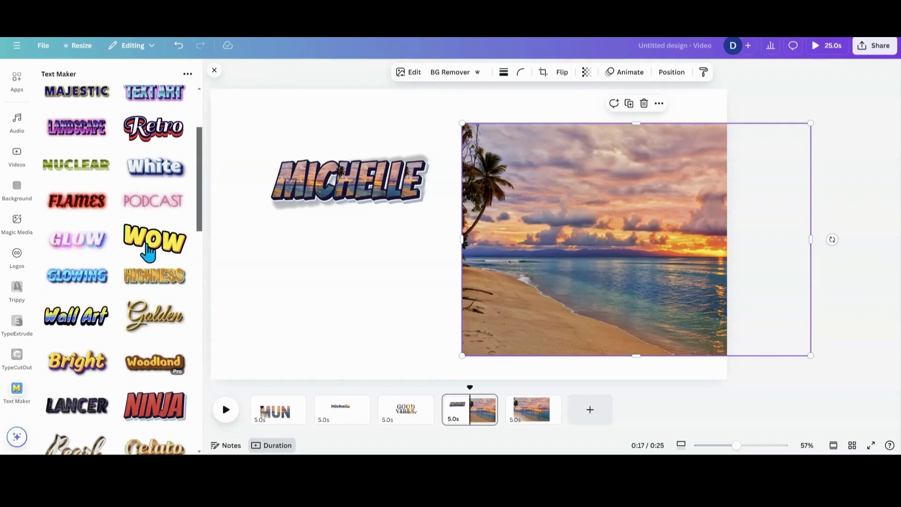
pyautogui.scroll(-6, 148, 252)
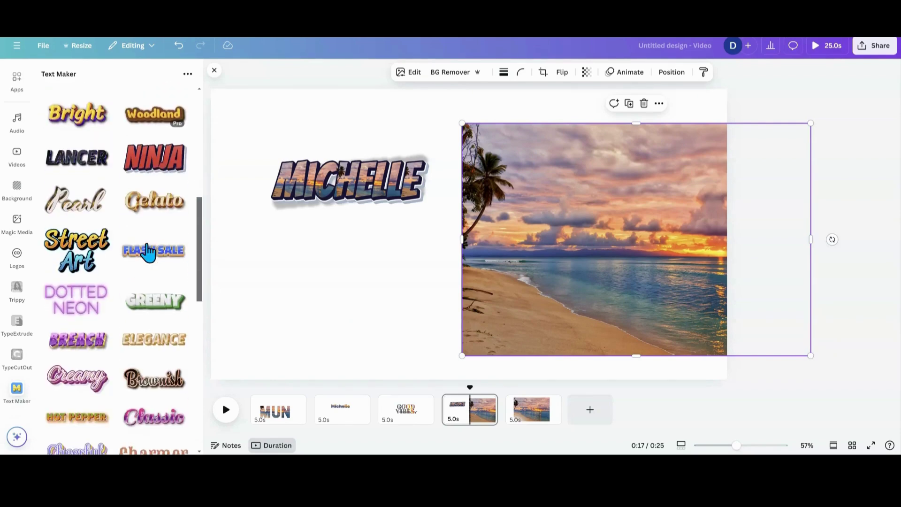
pyautogui.scroll(4, 148, 252)
pyautogui.scroll(-6, 147, 256)
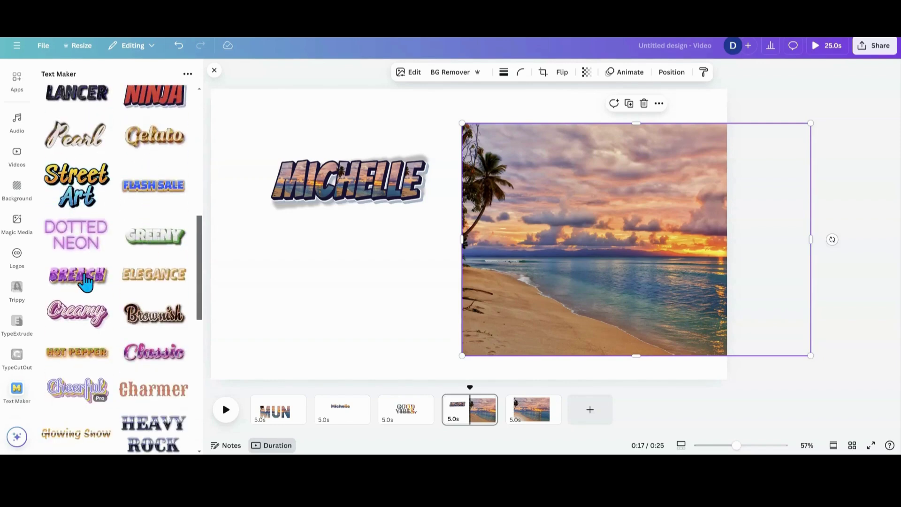
pyautogui.click(85, 281)
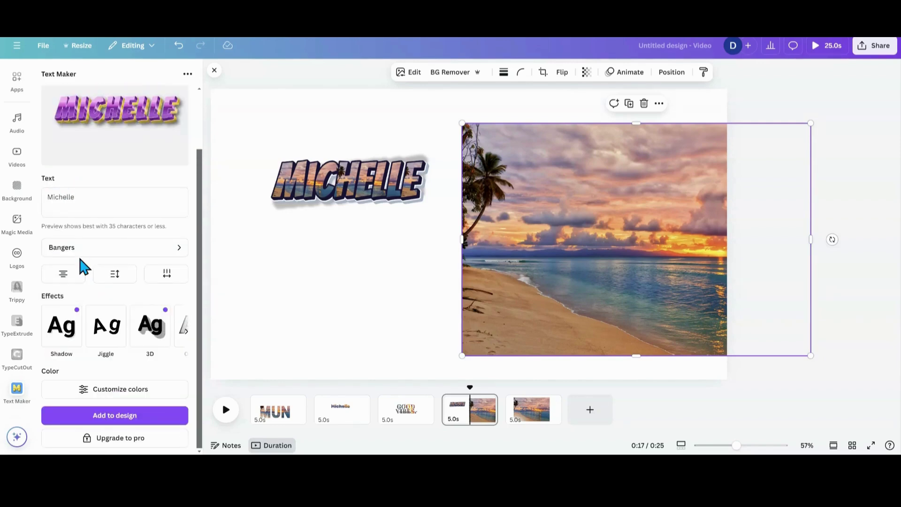
# Fill the Breach text with the beach photo as an image texture
pyautogui.click(185, 332)
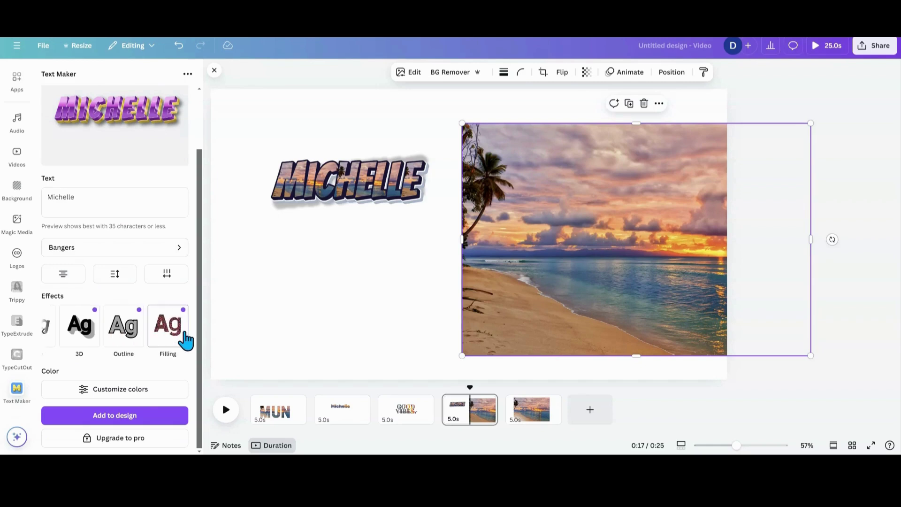
pyautogui.click(177, 336)
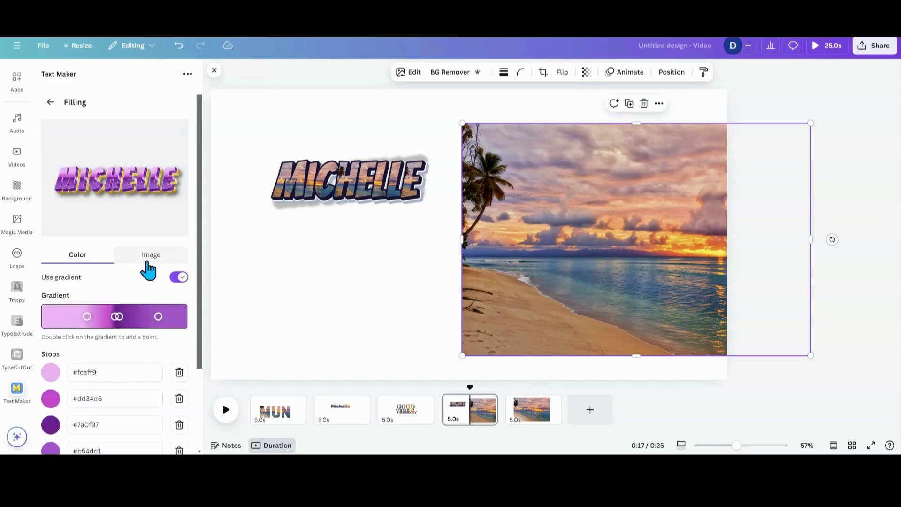
pyautogui.click(149, 258)
pyautogui.click(178, 278)
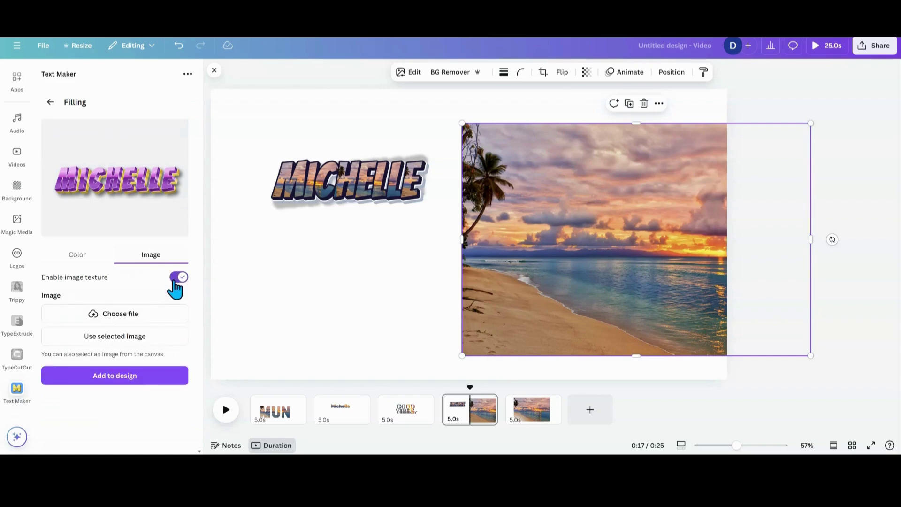
pyautogui.click(144, 337)
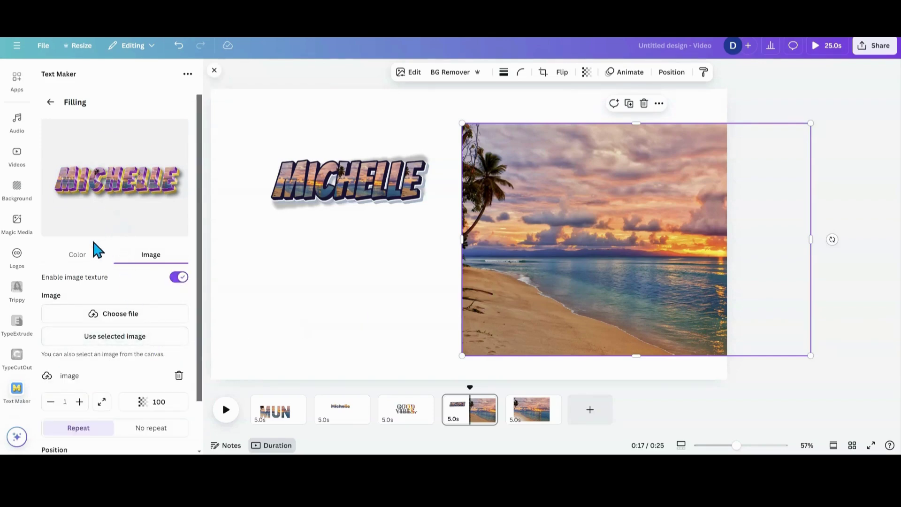
# Add the photo-filled lettering to the design and move it onto page four beneath the first
pyautogui.scroll(-2, 104, 328)
pyautogui.scroll(2, 108, 332)
pyautogui.scroll(-1, 127, 225)
pyautogui.click(123, 439)
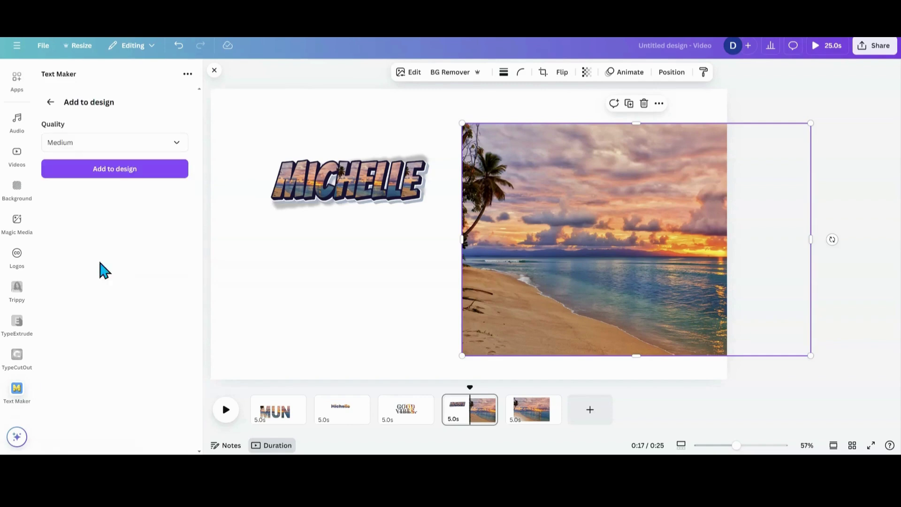
pyautogui.click(114, 169)
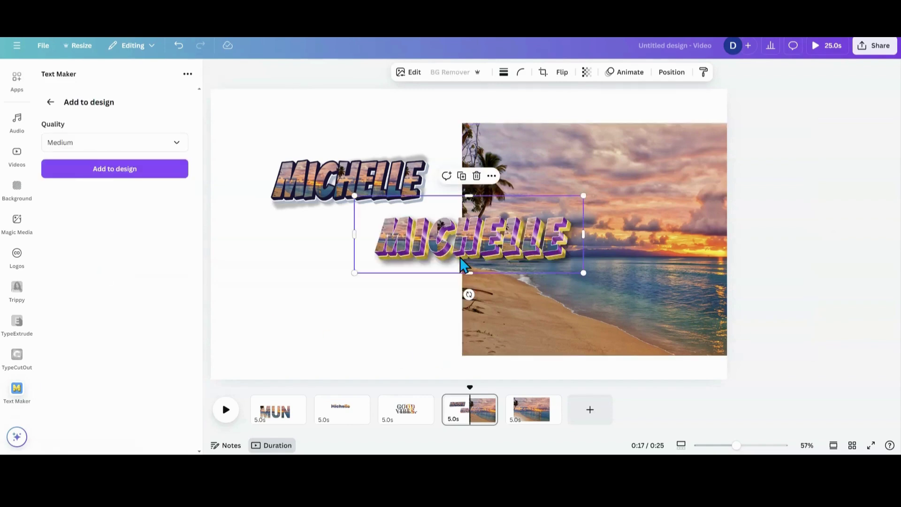
pyautogui.moveTo(463, 265); pyautogui.dragTo(364, 277)
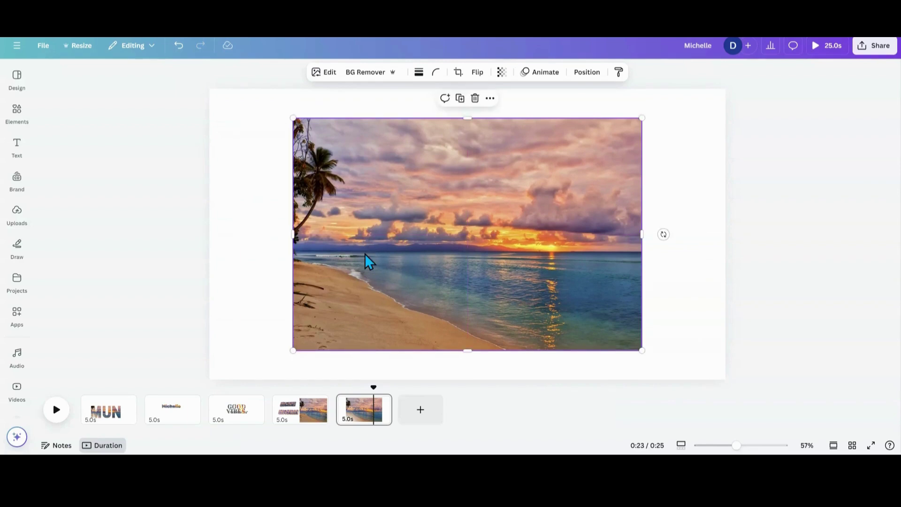
# Nudge page five's beach photo, add a sixth page, and place a heading reading the name
pyautogui.moveTo(374, 268)
pyautogui.mouseDown()
pyautogui.moveTo(376, 255)
pyautogui.moveTo(363, 280)
pyautogui.mouseUp()
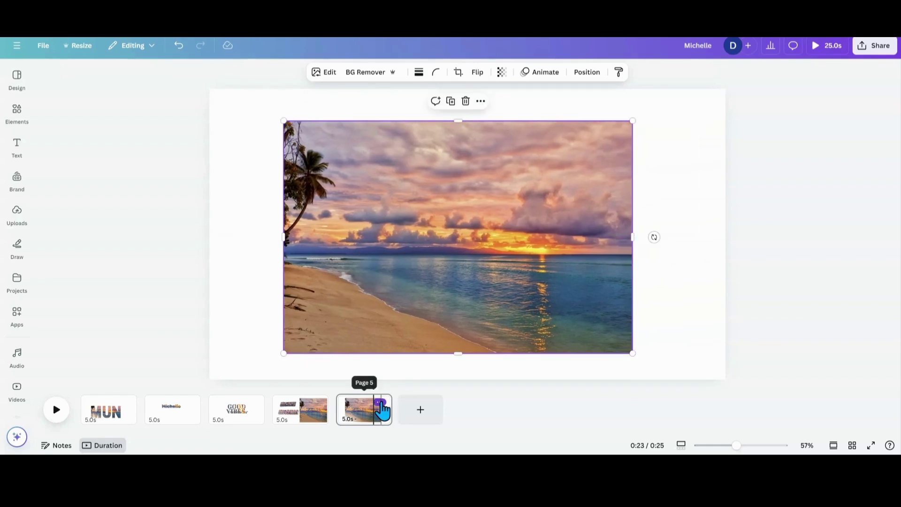
pyautogui.click(413, 416)
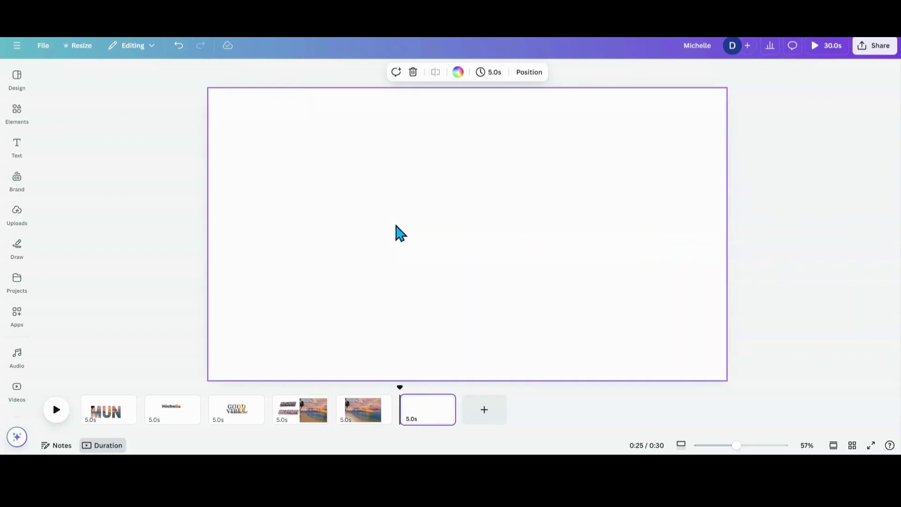
pyautogui.click(19, 120)
pyautogui.click(12, 153)
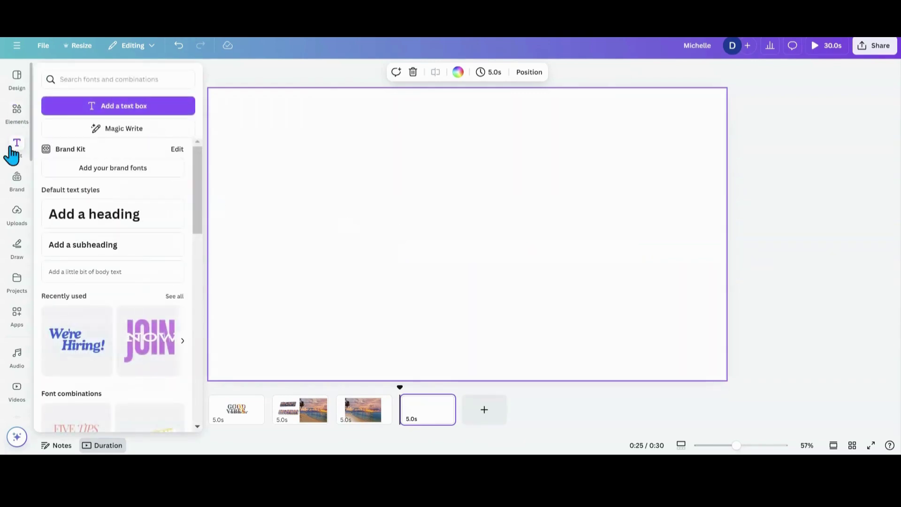
pyautogui.click(73, 225)
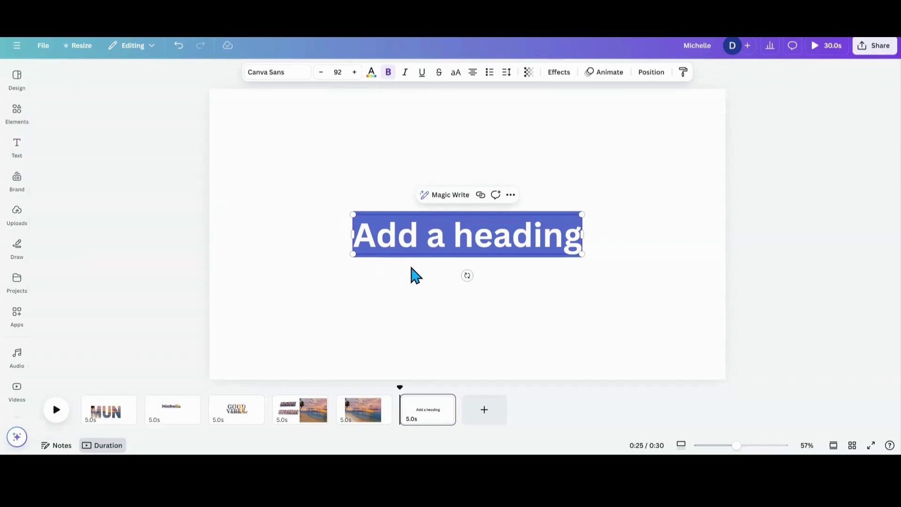
pyautogui.write('Miche')
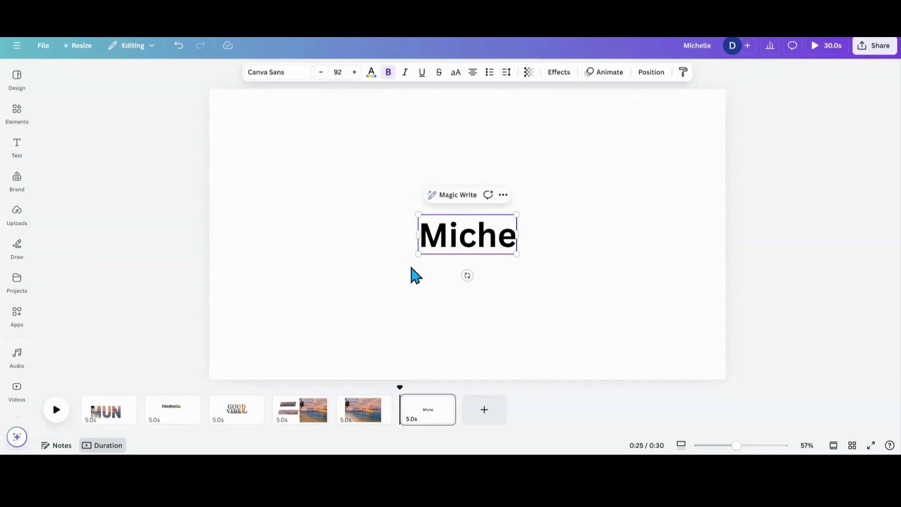
pyautogui.write('lle')
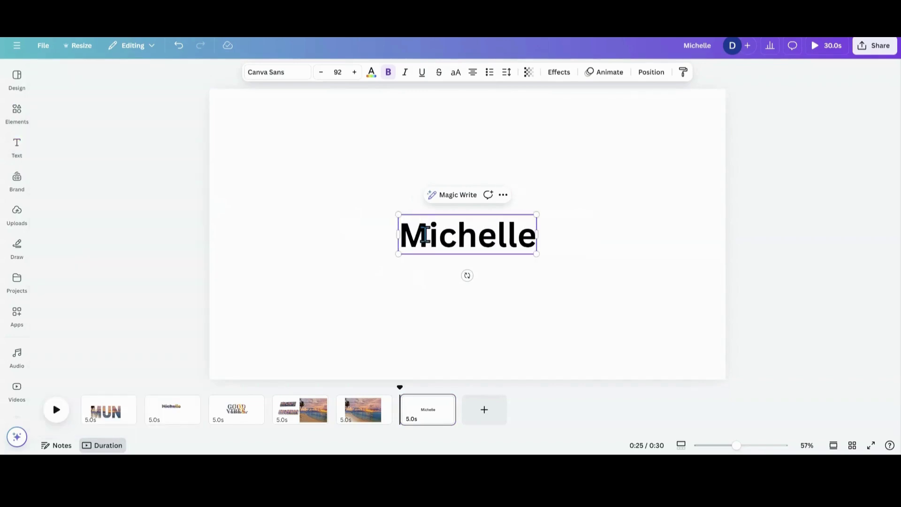
# Enlarge the name heading and set it in the HORIZON font
pyautogui.moveTo(400, 214); pyautogui.dragTo(357, 201)
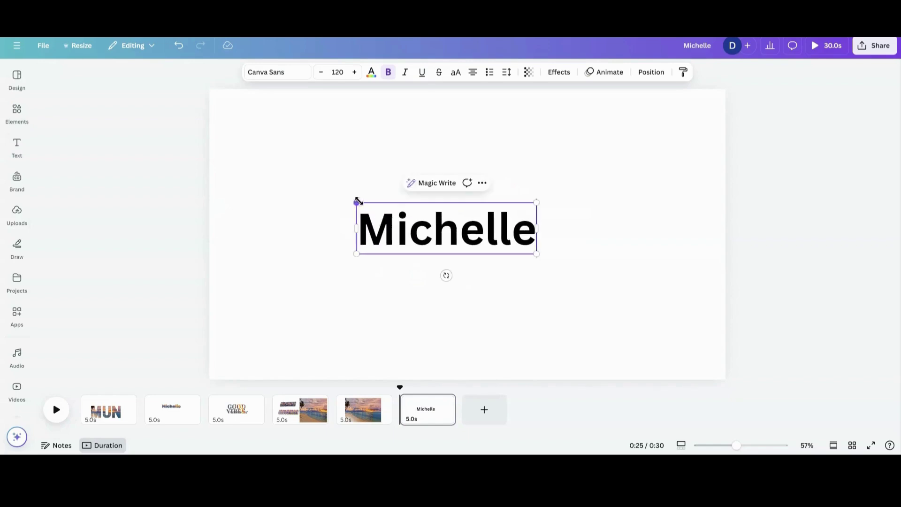
pyautogui.moveTo(538, 252); pyautogui.dragTo(573, 265)
pyautogui.click(282, 81)
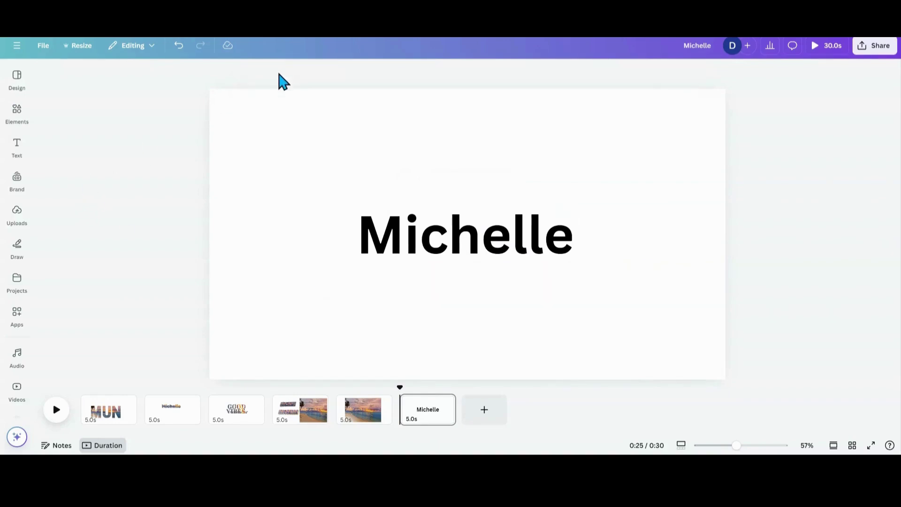
pyautogui.click(344, 174)
pyautogui.click(381, 211)
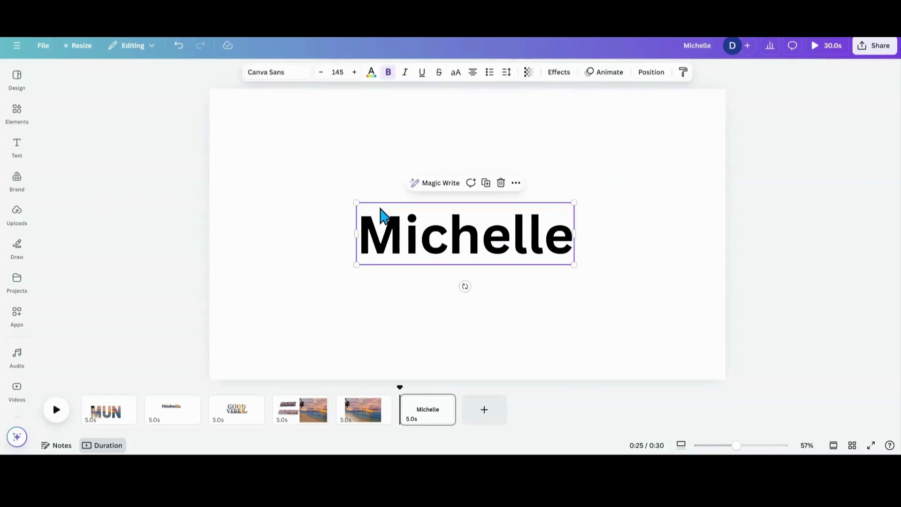
pyautogui.click(279, 75)
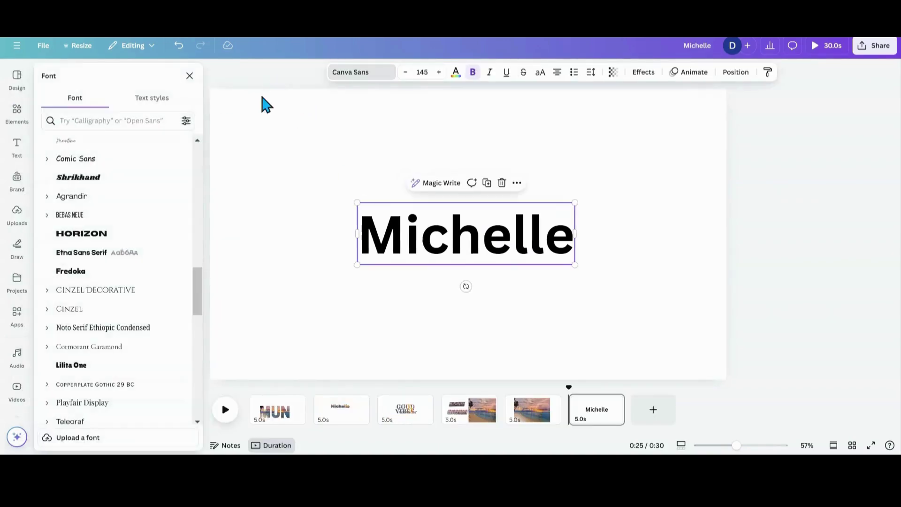
pyautogui.click(105, 241)
pyautogui.click(234, 132)
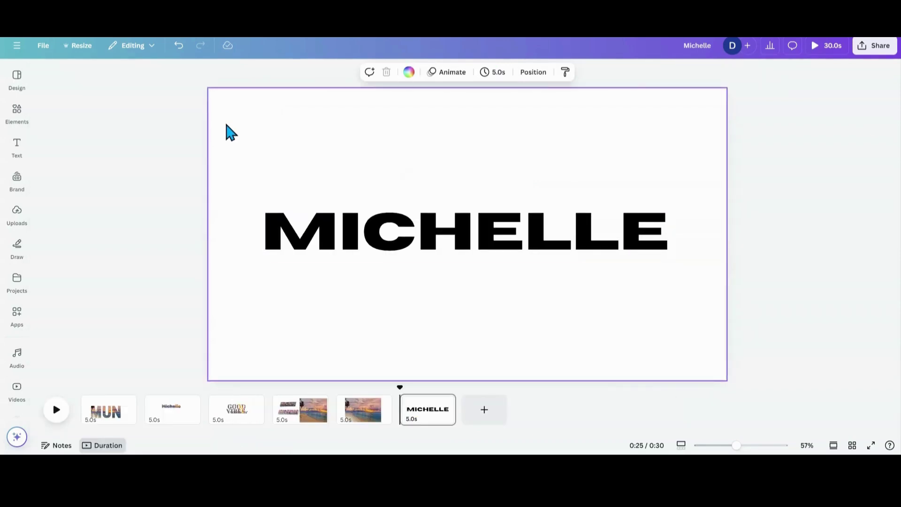
# Search Elements for 'heart', add the heart shape, shrink it and place it above the I of MICHELLE
pyautogui.click(17, 117)
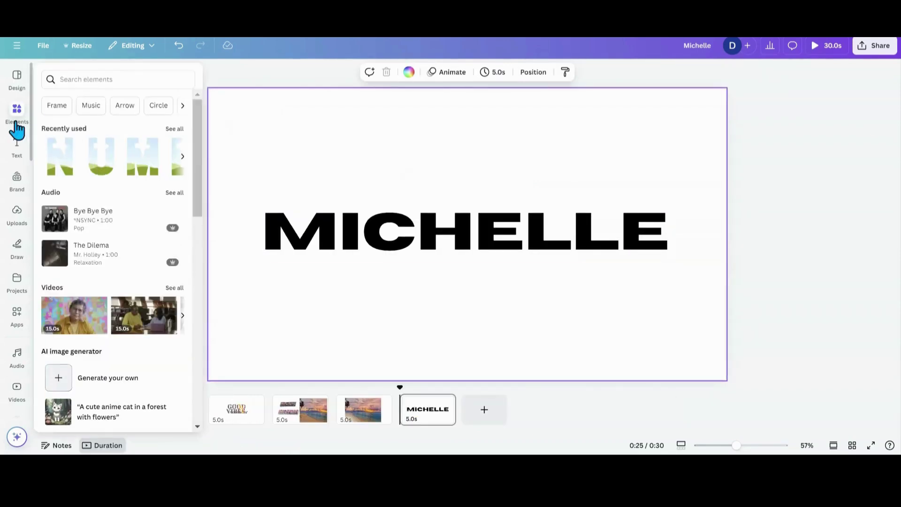
pyautogui.click(76, 82)
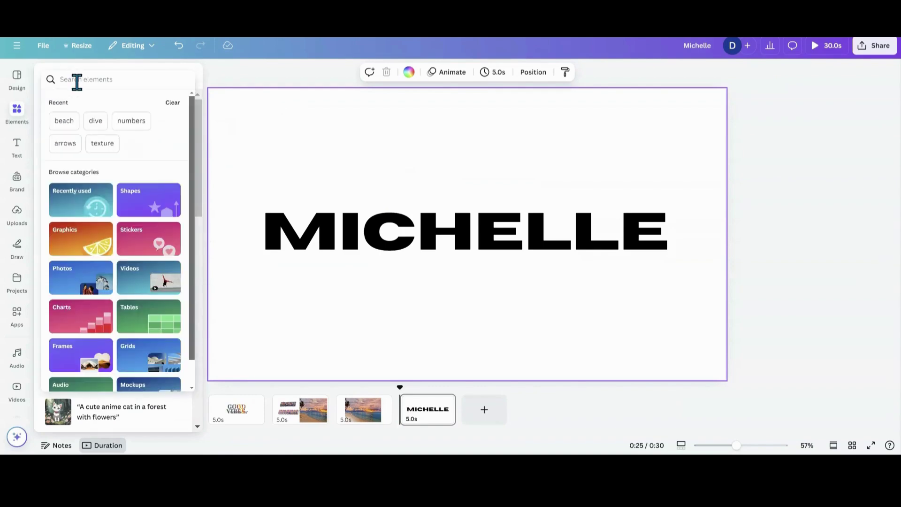
pyautogui.write('hea')
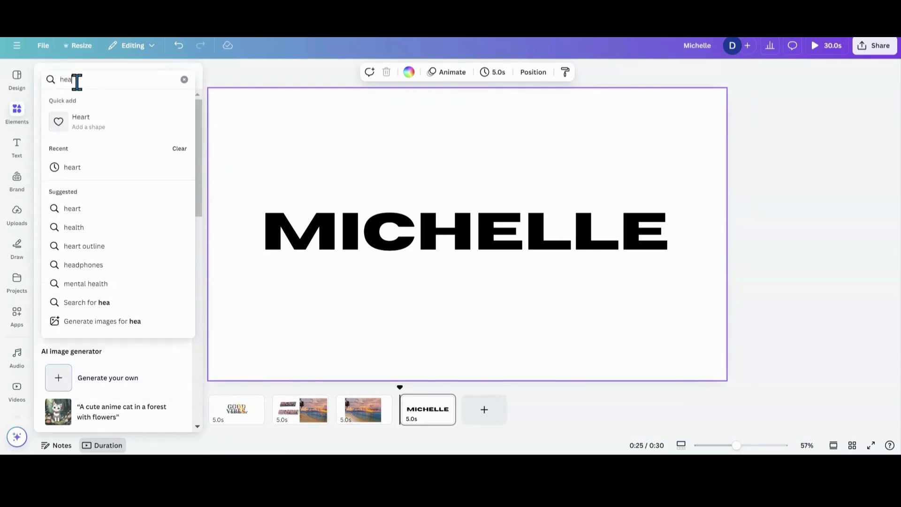
pyautogui.write('rt')
pyautogui.press('Return')
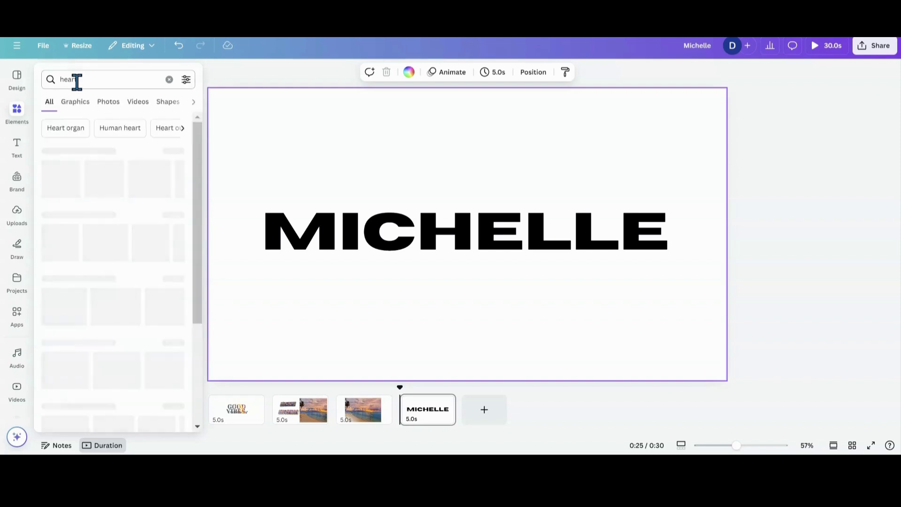
pyautogui.click(53, 183)
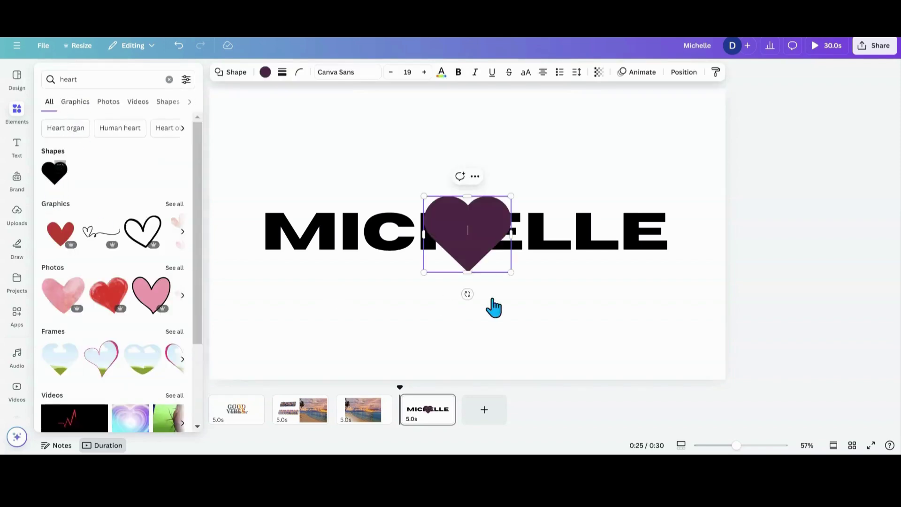
pyautogui.moveTo(420, 195); pyautogui.dragTo(470, 236)
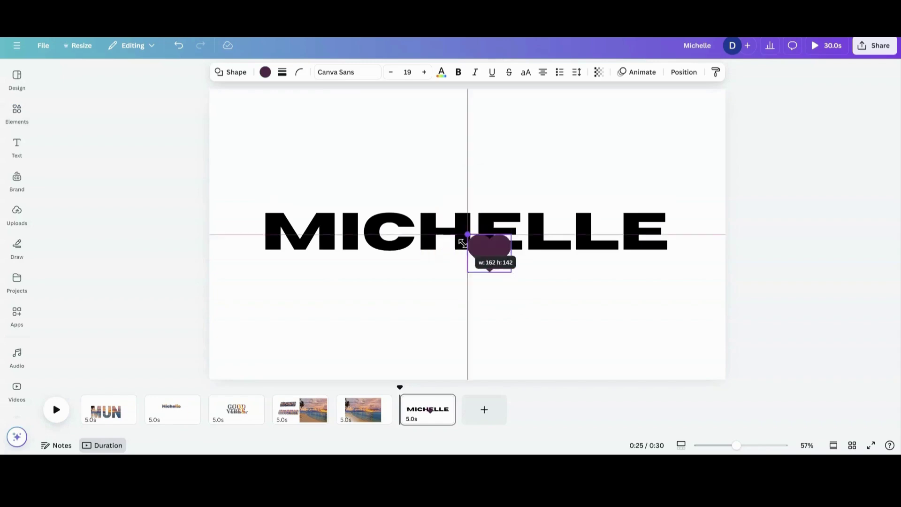
pyautogui.moveTo(486, 269); pyautogui.dragTo(342, 199)
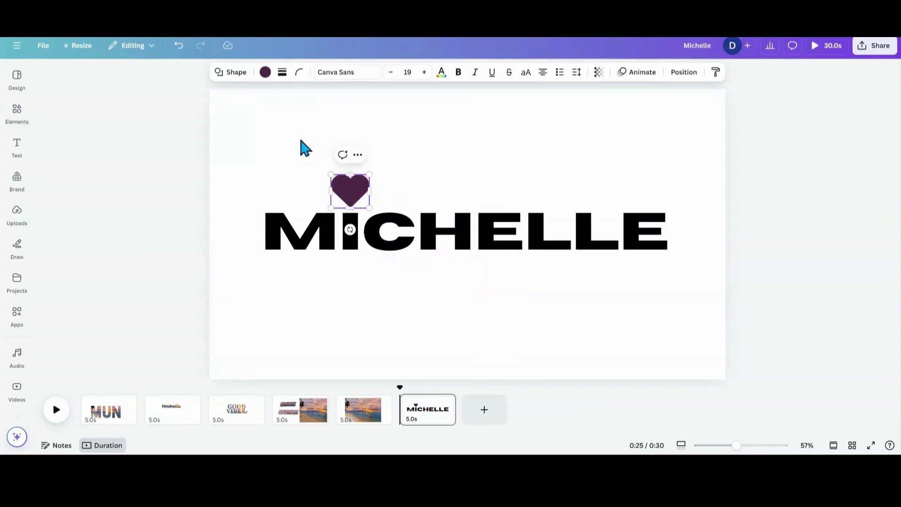
# Colour the heart black
pyautogui.click(266, 73)
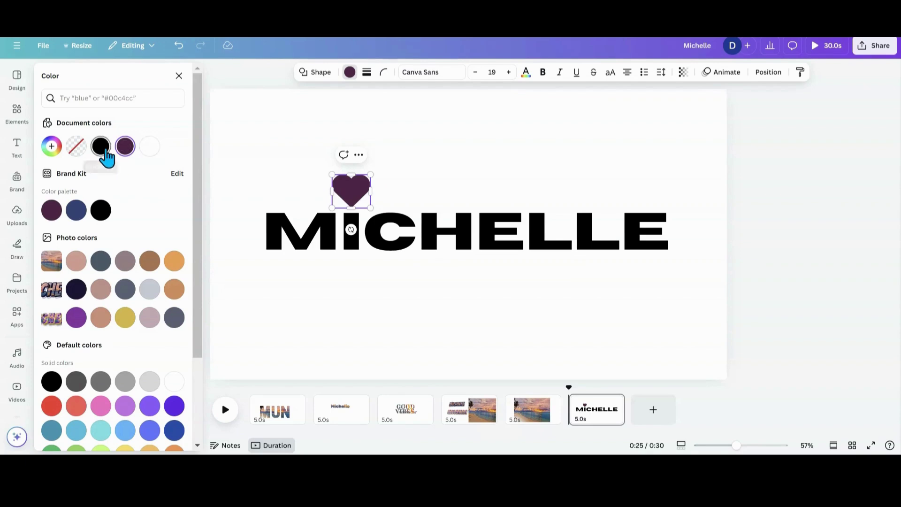
pyautogui.click(107, 157)
pyautogui.click(265, 172)
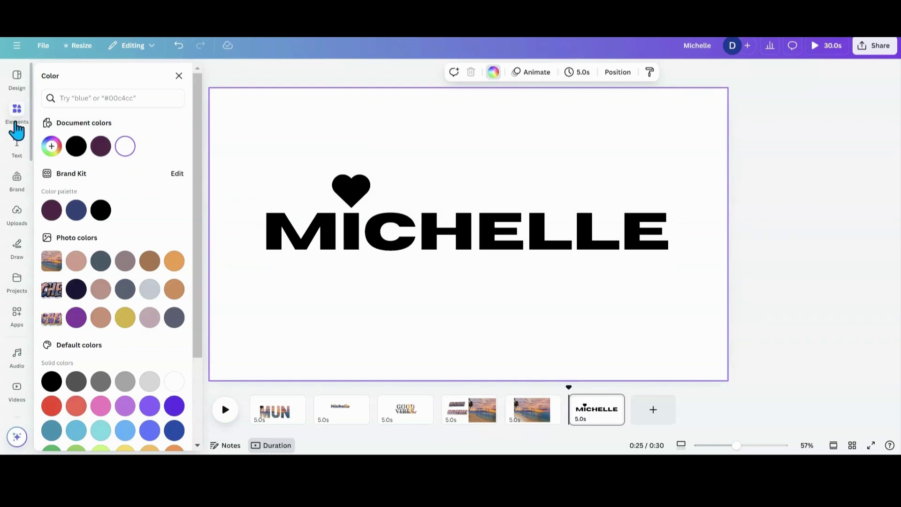
# Add a square shape and stretch it into a wide purple rectangle spanning MICHELLE
pyautogui.click(18, 128)
pyautogui.scroll(-3, 70, 245)
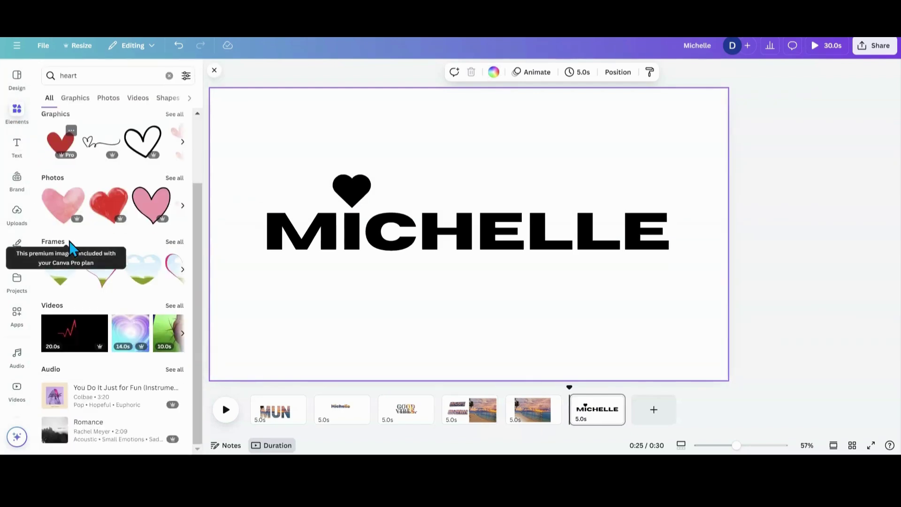
pyautogui.scroll(3, 70, 330)
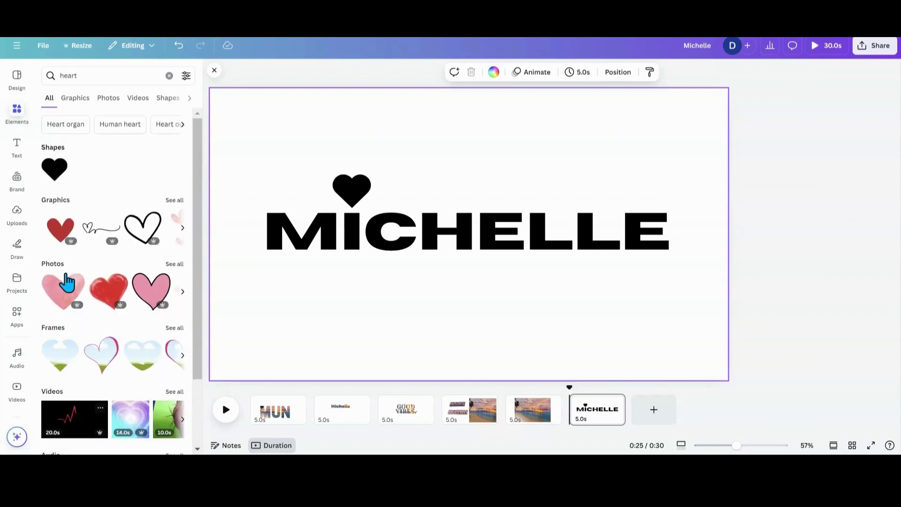
pyautogui.click(170, 76)
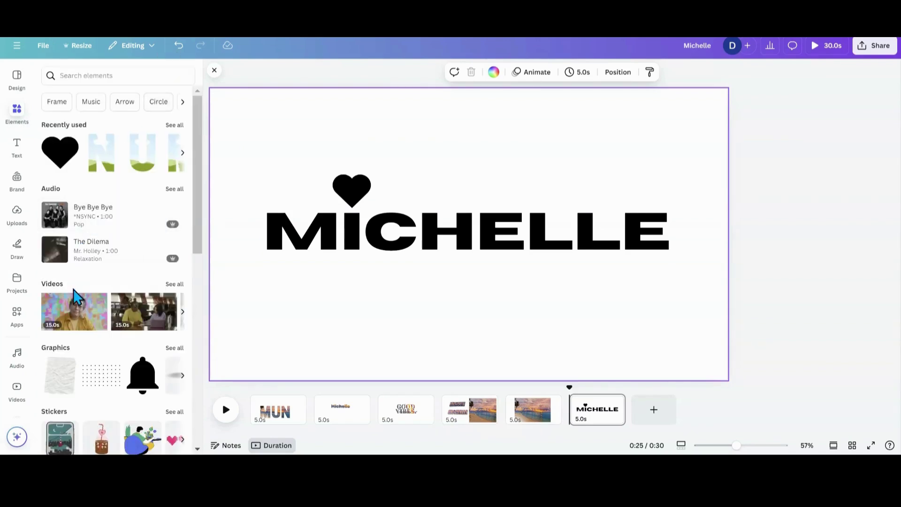
pyautogui.scroll(-8, 74, 300)
pyautogui.click(60, 257)
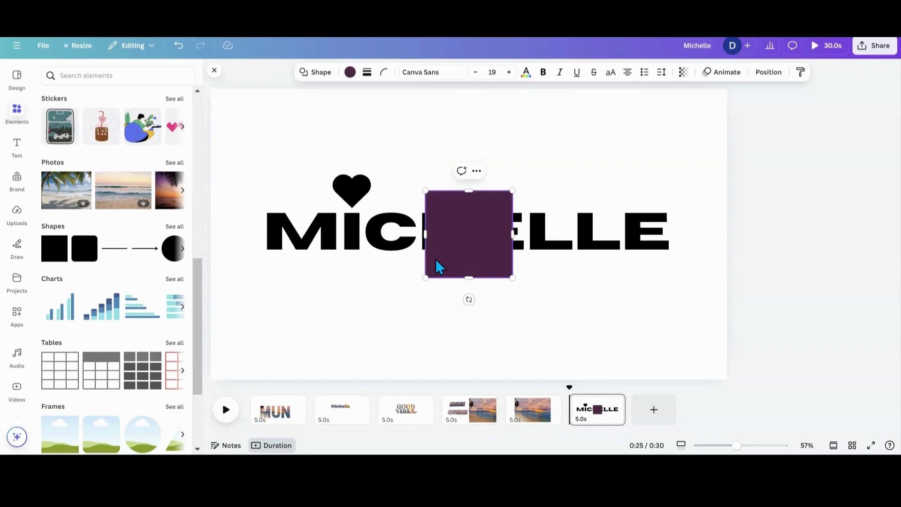
pyautogui.moveTo(438, 265); pyautogui.dragTo(254, 240)
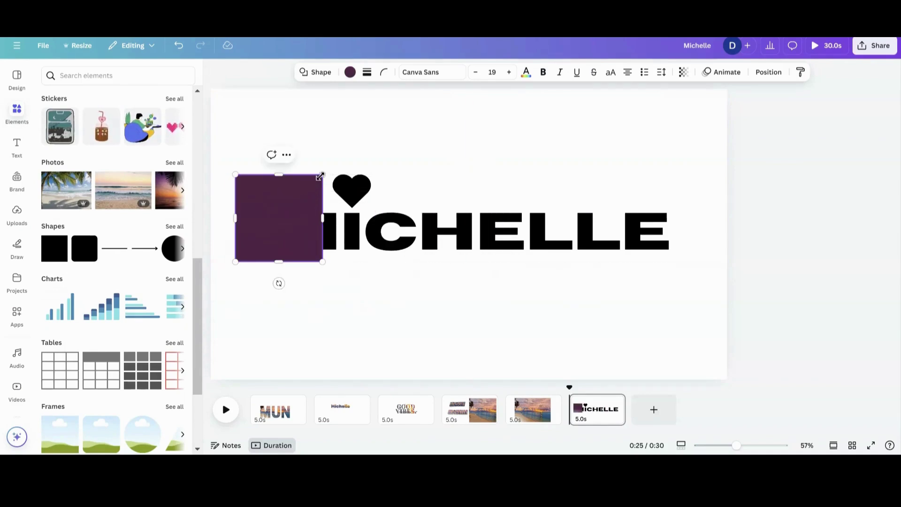
pyautogui.moveTo(323, 175); pyautogui.dragTo(371, 143)
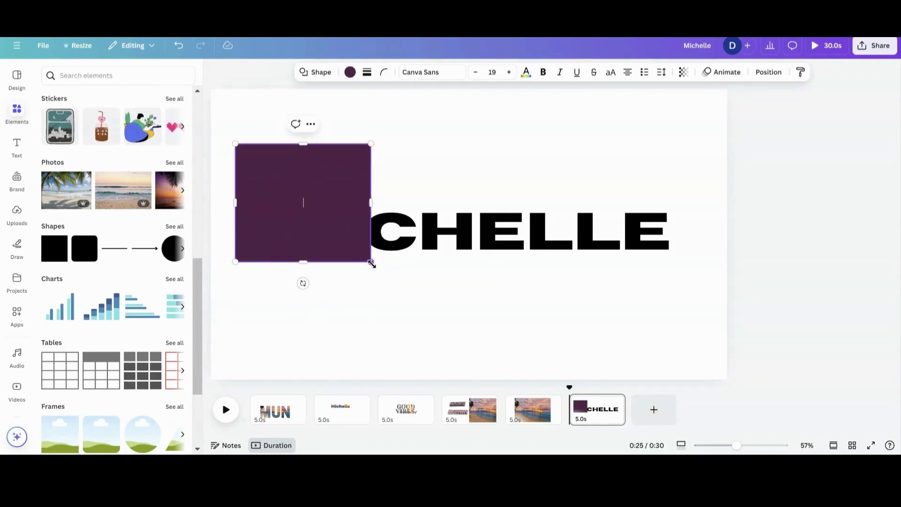
pyautogui.moveTo(370, 261); pyautogui.dragTo(383, 283)
pyautogui.moveTo(383, 221); pyautogui.dragTo(699, 216)
pyautogui.moveTo(530, 236); pyautogui.dragTo(533, 244)
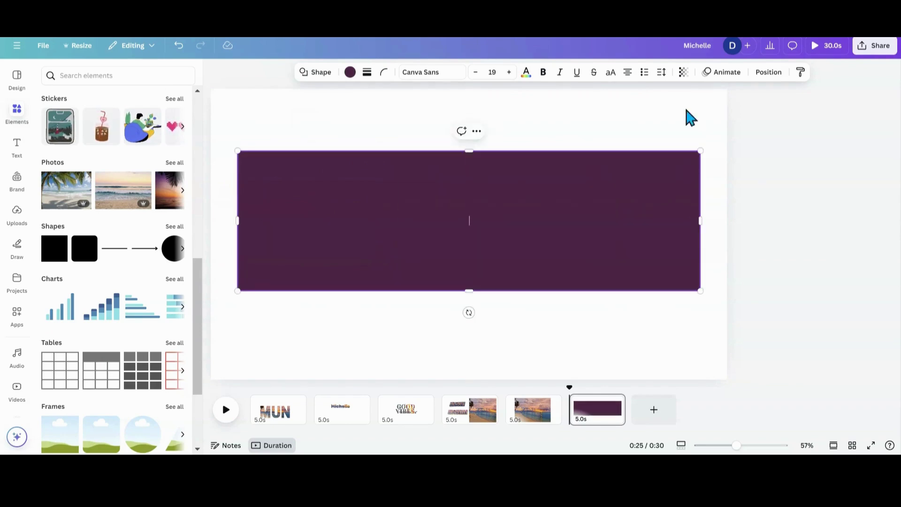
# In the layer list, move the purple rectangle behind the MICHELLE text and heart
pyautogui.click(768, 72)
pyautogui.click(154, 101)
pyautogui.moveTo(140, 157); pyautogui.dragTo(141, 233)
# Make the MICHELLE text and the heart white
pyautogui.click(342, 232)
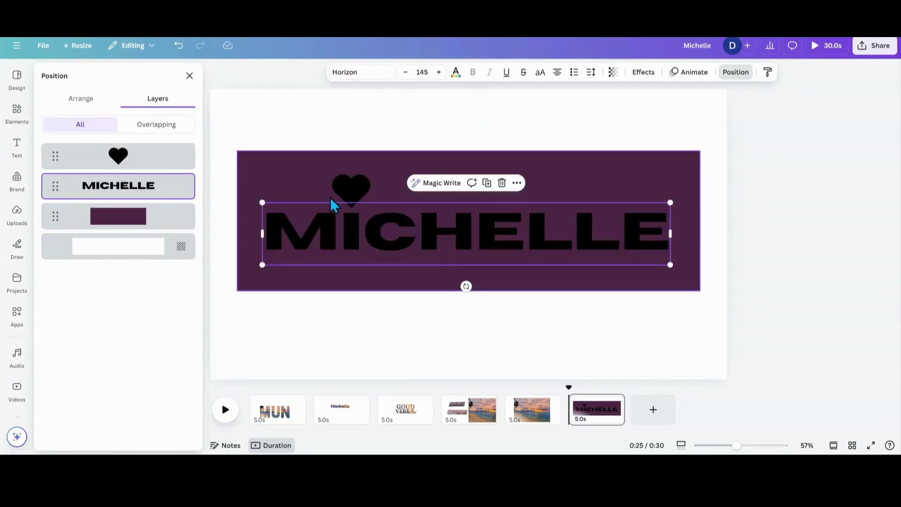
pyautogui.doubleClick(341, 231)
pyautogui.click(455, 72)
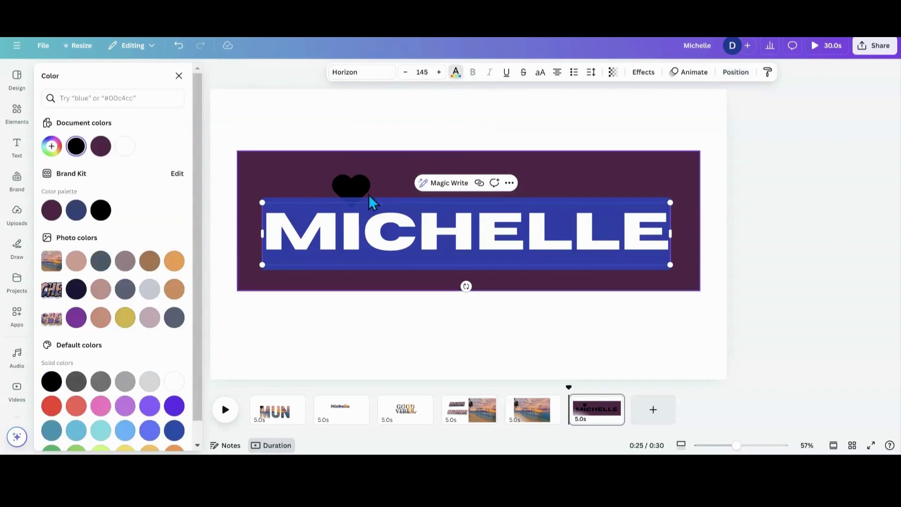
pyautogui.click(124, 147)
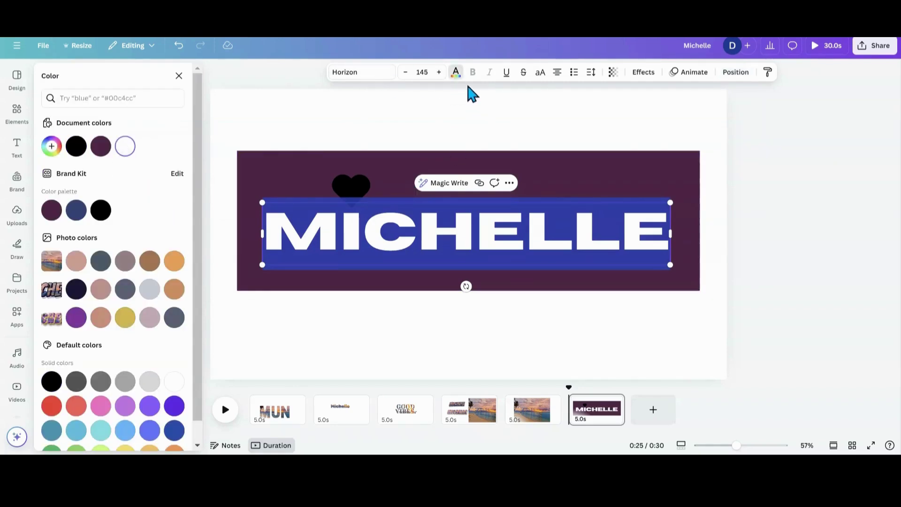
pyautogui.click(367, 192)
pyautogui.click(349, 73)
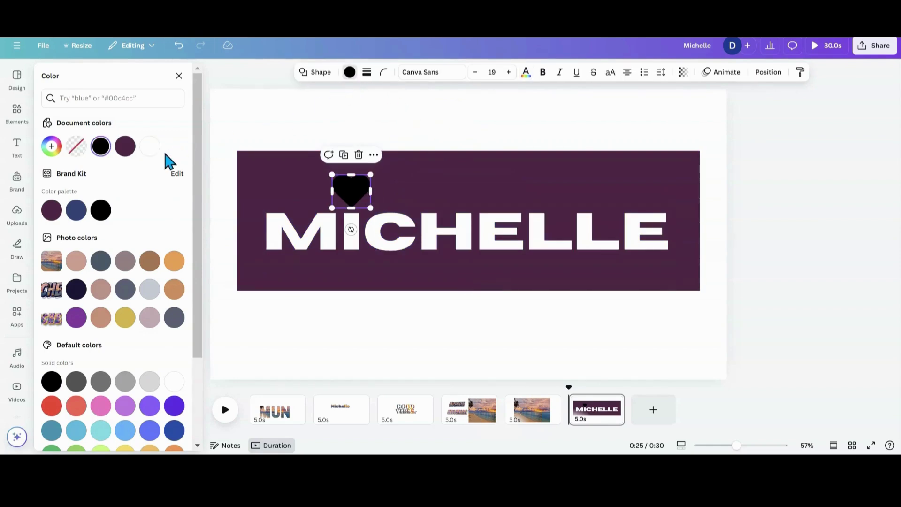
pyautogui.click(149, 146)
# Nudge the purple rectangle slightly down to centre it behind the name
pyautogui.click(319, 244)
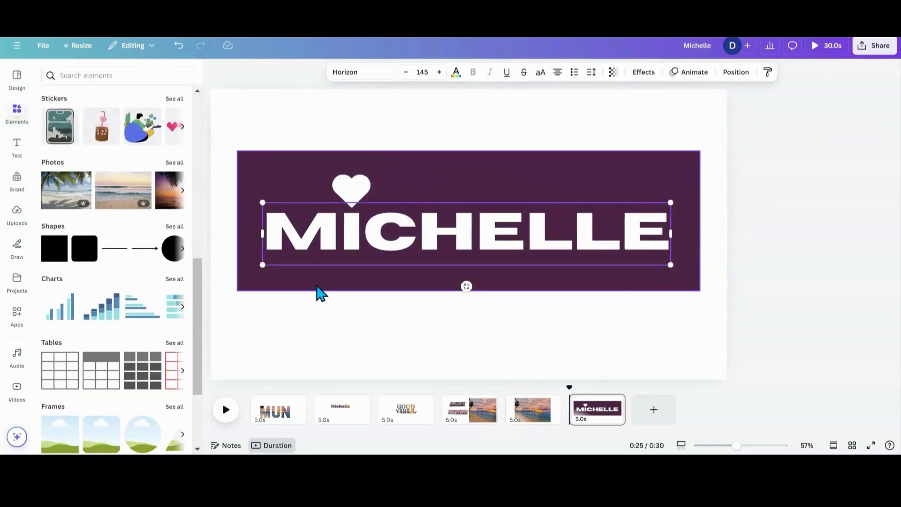
pyautogui.click(308, 286)
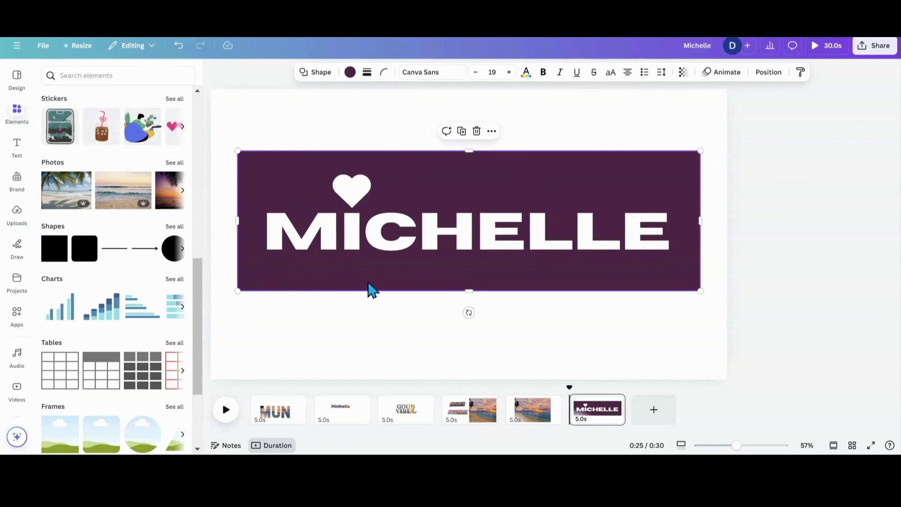
pyautogui.moveTo(369, 286); pyautogui.dragTo(369, 289)
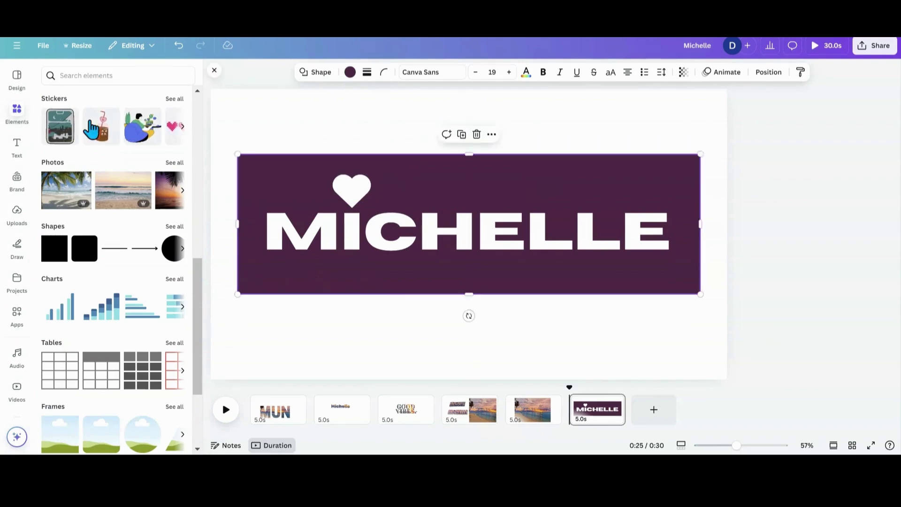
# Download only page 6 as a PNG, then switch to the beach sunset page 5
pyautogui.click(43, 45)
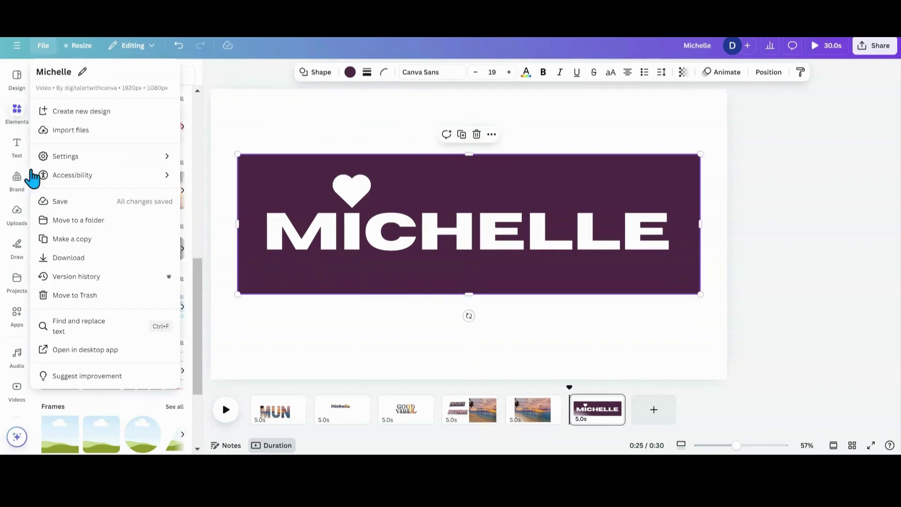
pyautogui.click(68, 257)
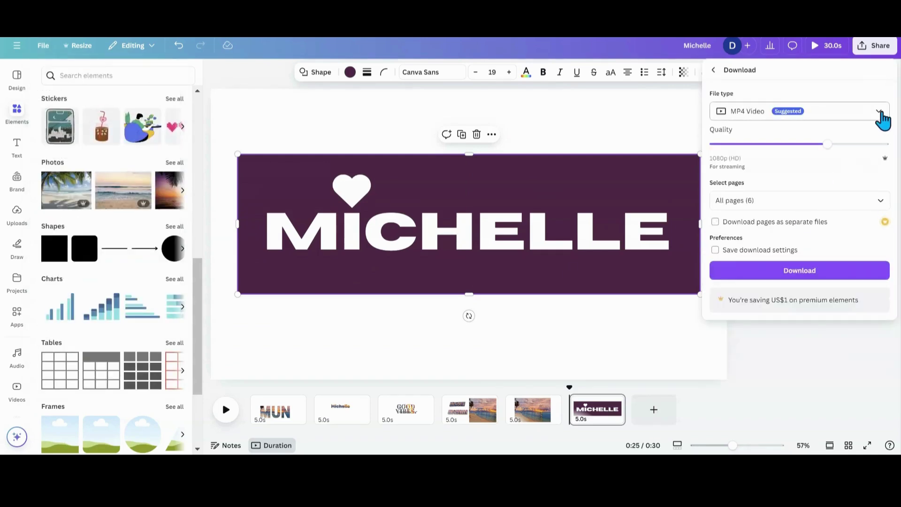
pyautogui.click(878, 112)
pyautogui.click(837, 177)
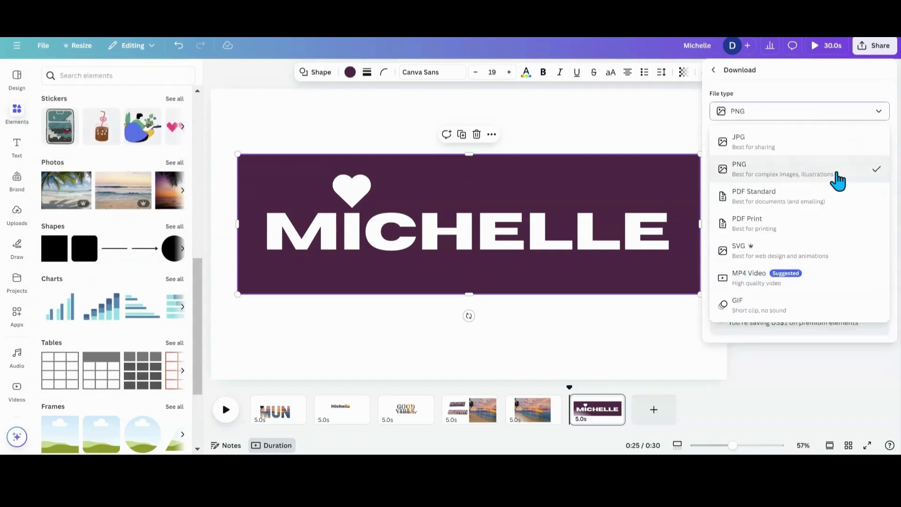
pyautogui.click(879, 243)
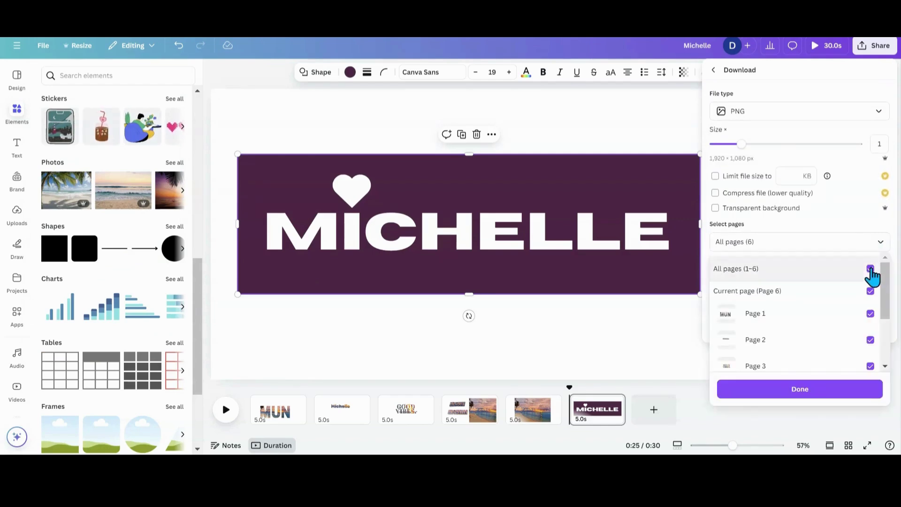
pyautogui.click(871, 269)
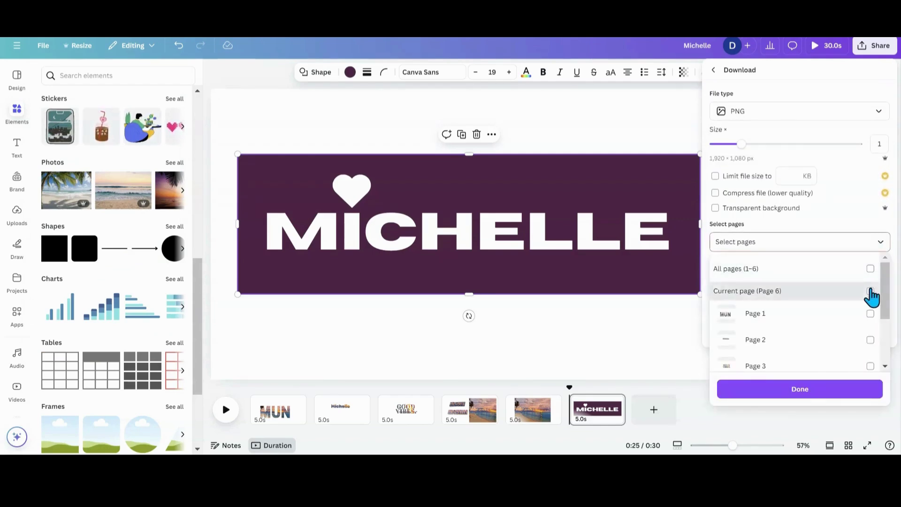
pyautogui.click(870, 291)
pyautogui.click(860, 393)
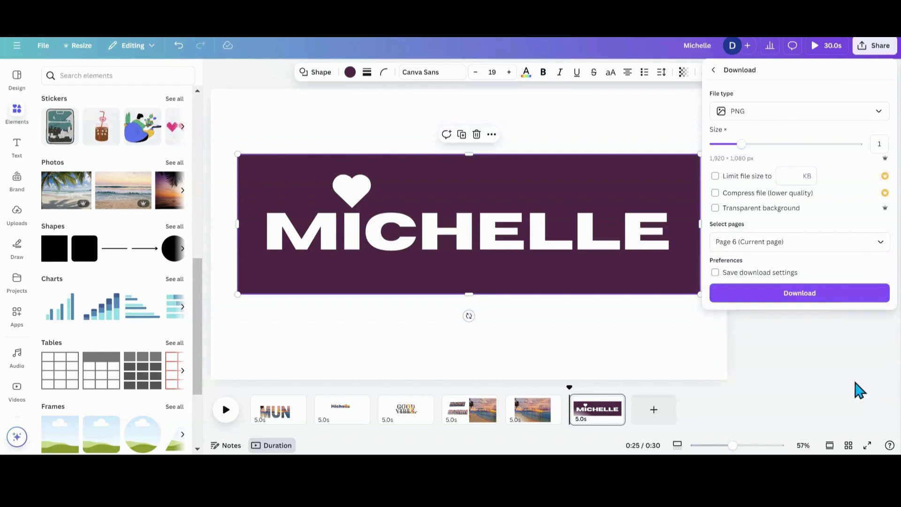
pyautogui.click(824, 295)
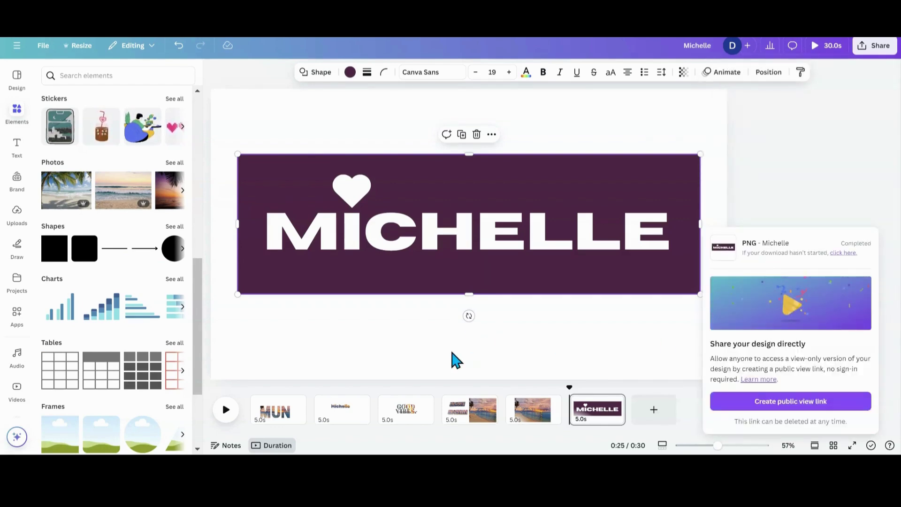
pyautogui.click(535, 417)
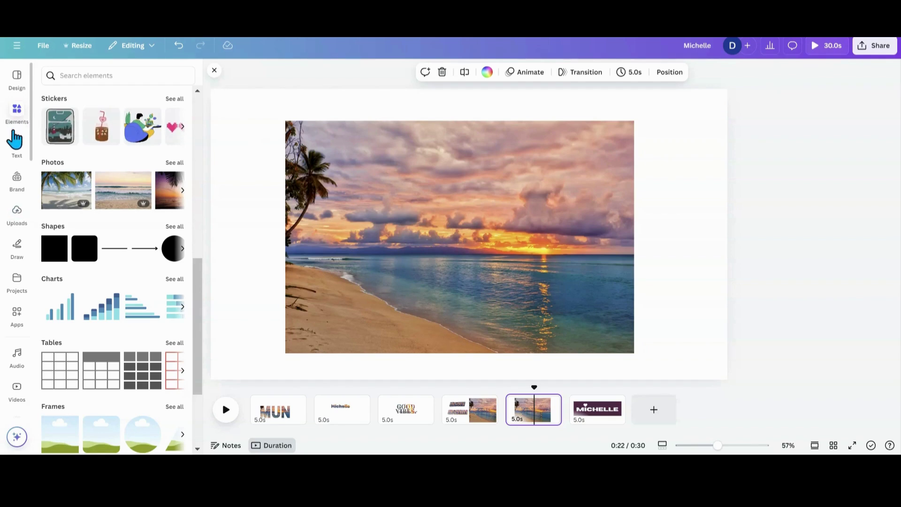
# Add the uploaded MICHELLE image, remove its background, then enlarge and centre the cutout
pyautogui.click(18, 219)
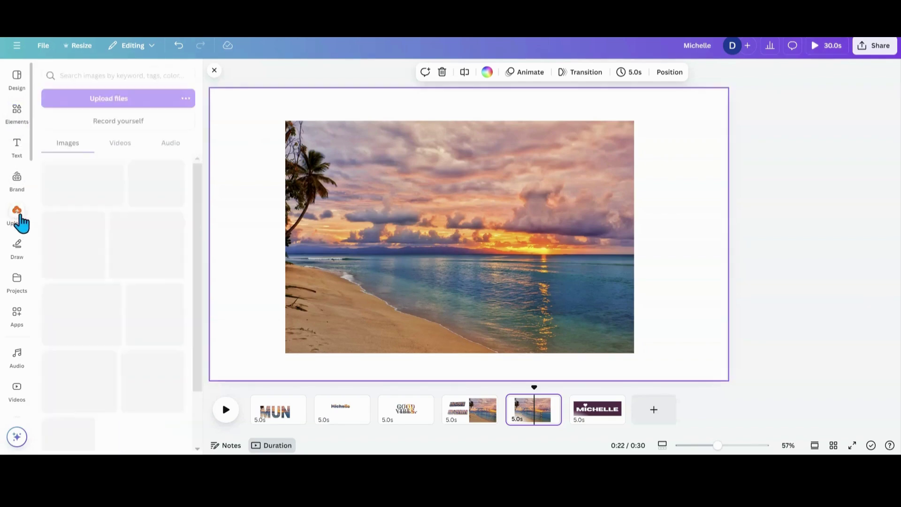
pyautogui.click(76, 190)
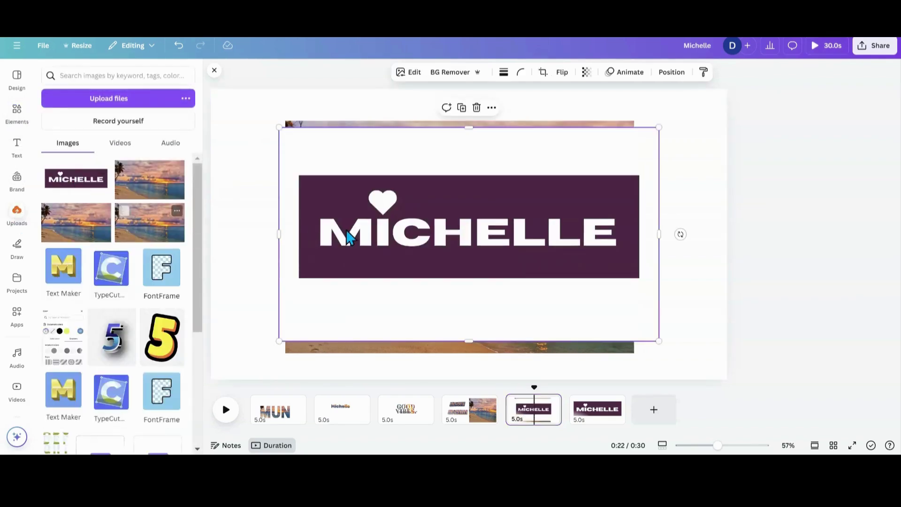
pyautogui.moveTo(345, 236); pyautogui.dragTo(362, 207)
pyautogui.click(440, 75)
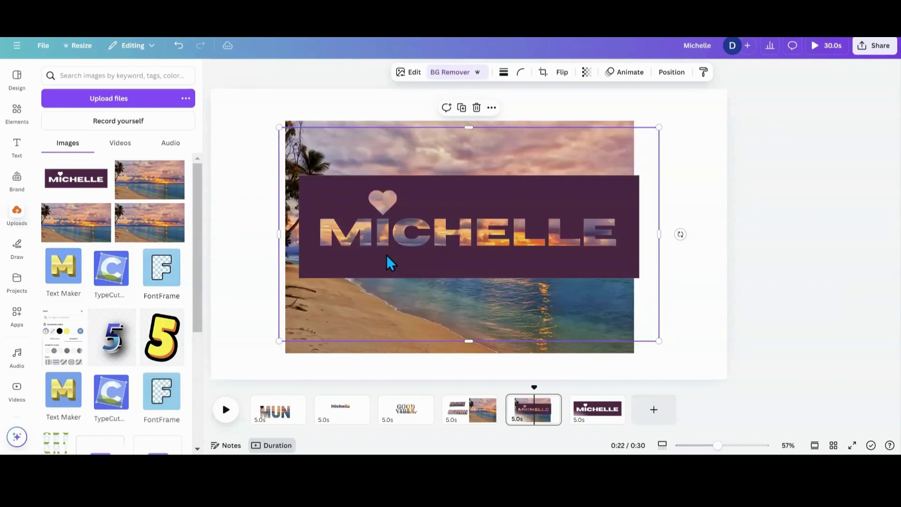
pyautogui.moveTo(387, 255)
pyautogui.mouseDown()
pyautogui.moveTo(378, 238)
pyautogui.moveTo(371, 248)
pyautogui.mouseUp()
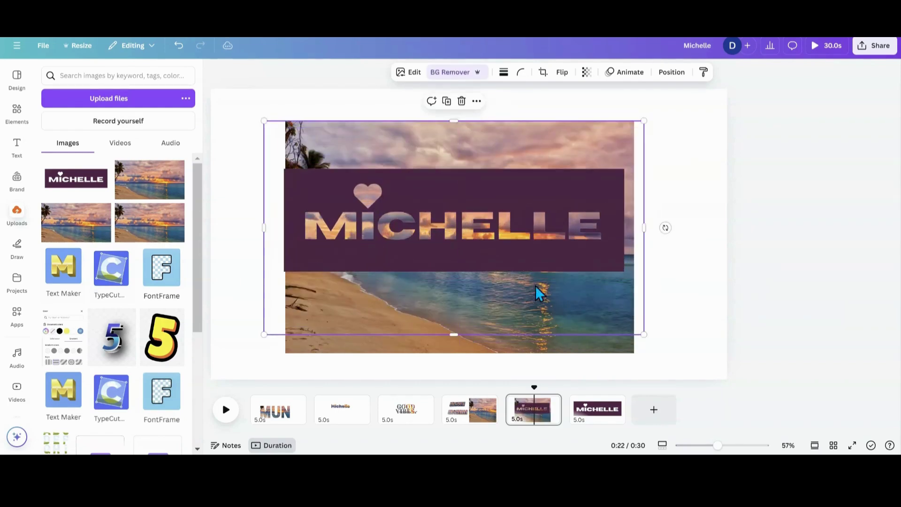
pyautogui.moveTo(643, 334); pyautogui.dragTo(701, 368)
pyautogui.moveTo(537, 252); pyautogui.dragTo(521, 258)
pyautogui.click(597, 123)
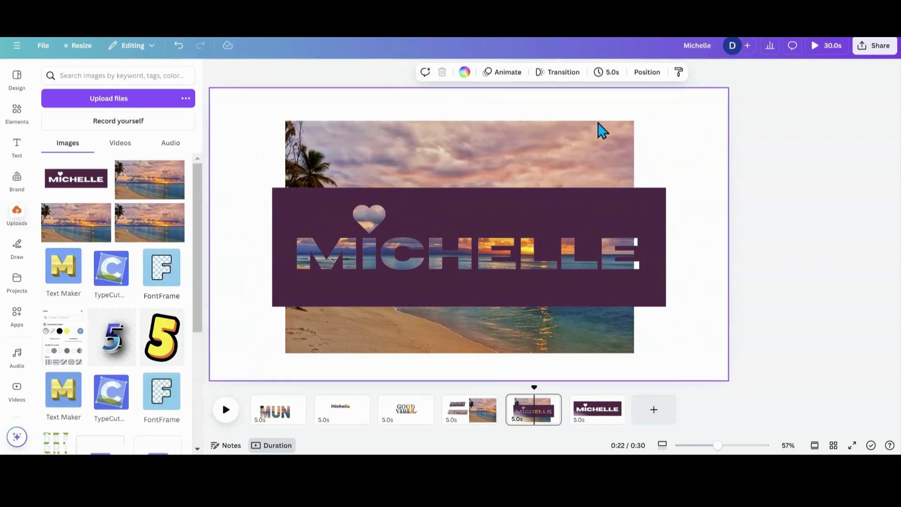
# Enlarge the beach photo and crop its top and bottom to the purple band
pyautogui.click(599, 126)
pyautogui.moveTo(632, 122); pyautogui.dragTo(668, 106)
pyautogui.moveTo(478, 98); pyautogui.dragTo(472, 184)
pyautogui.moveTo(476, 352); pyautogui.dragTo(468, 306)
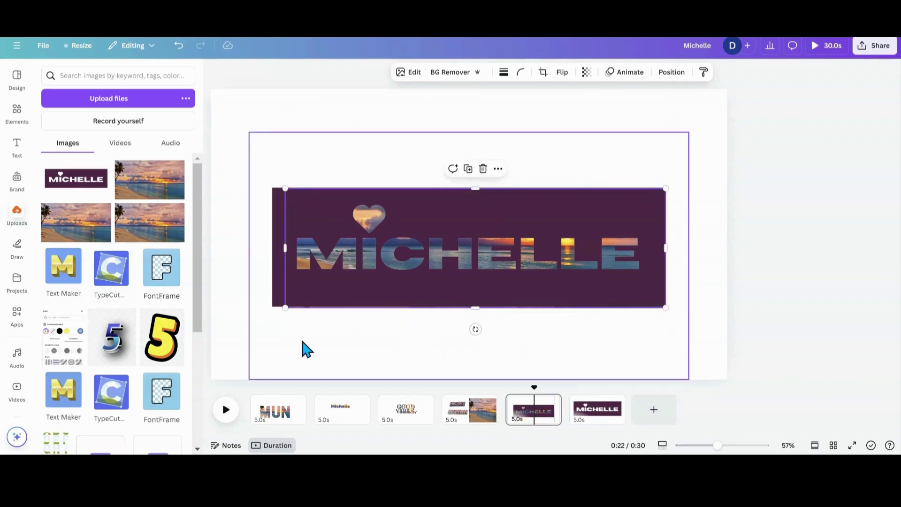
# Apply a custom duotone to the MICHELLE cutout with white shadows
pyautogui.click(279, 218)
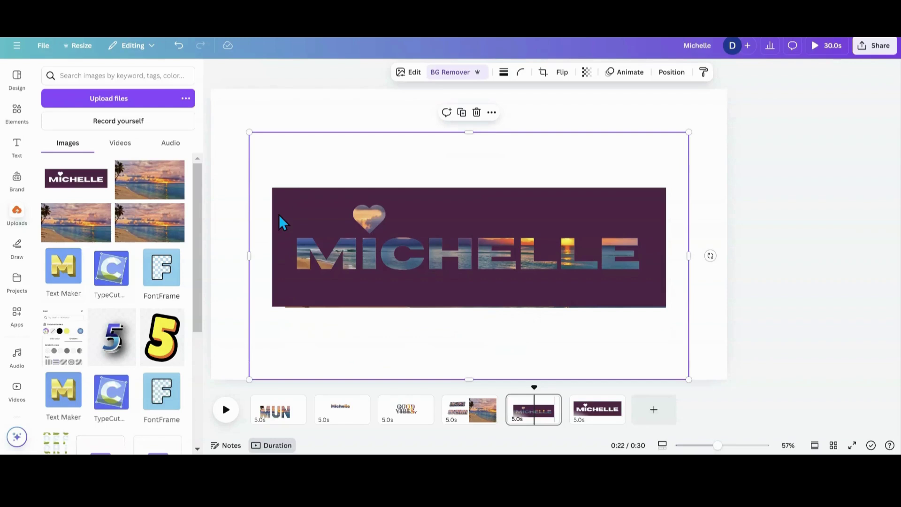
pyautogui.click(407, 73)
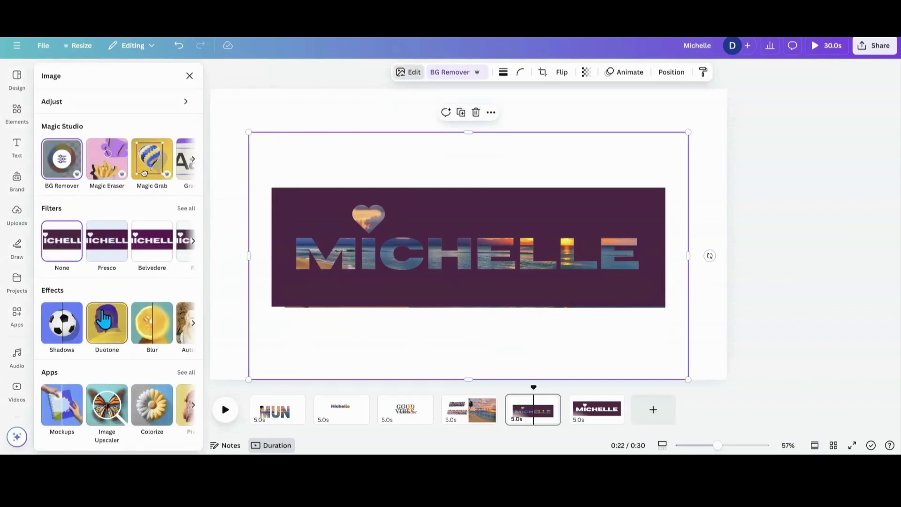
pyautogui.click(104, 319)
pyautogui.click(60, 198)
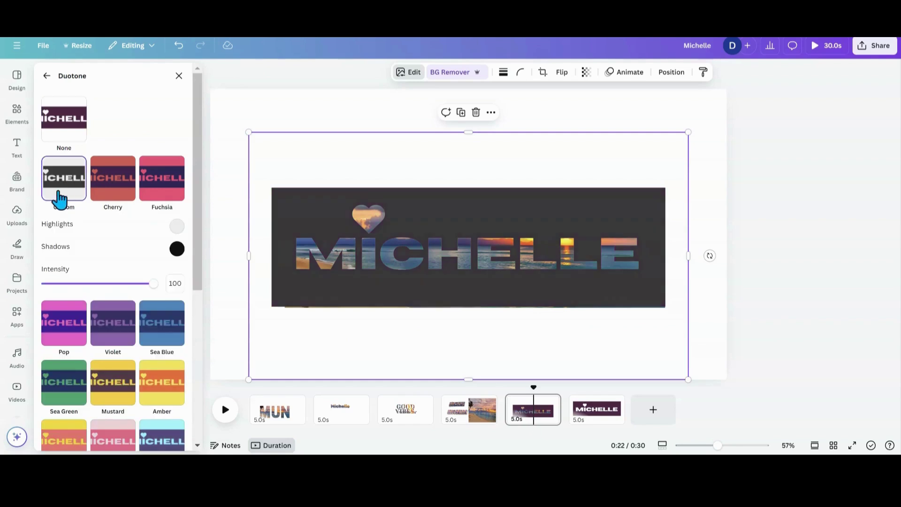
pyautogui.click(176, 227)
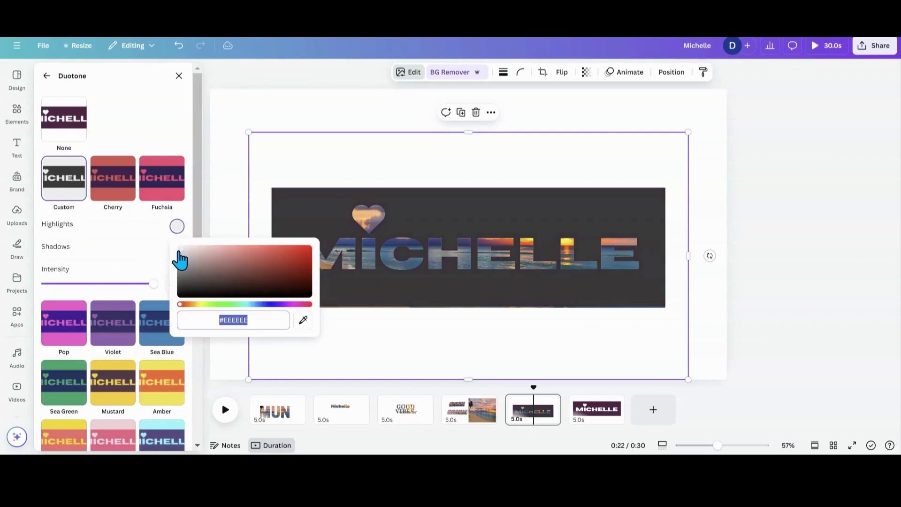
pyautogui.click(176, 248)
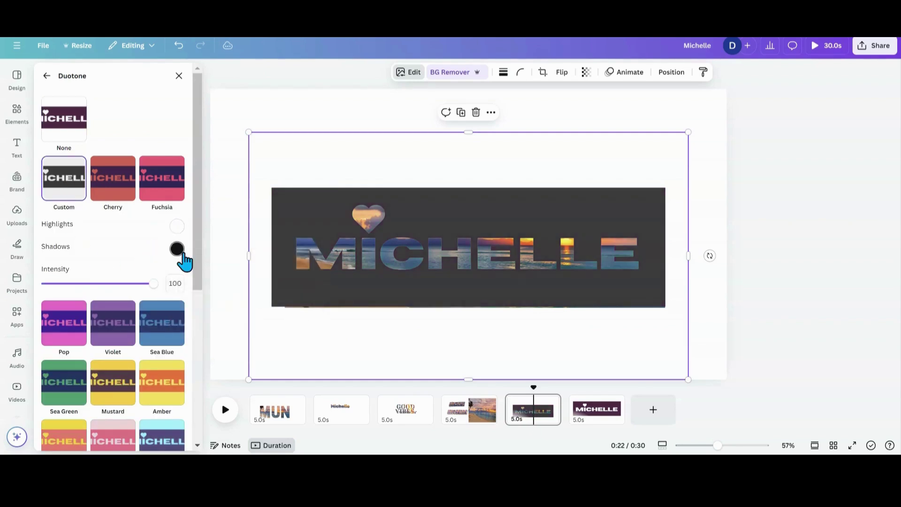
pyautogui.moveTo(180, 318); pyautogui.dragTo(173, 271)
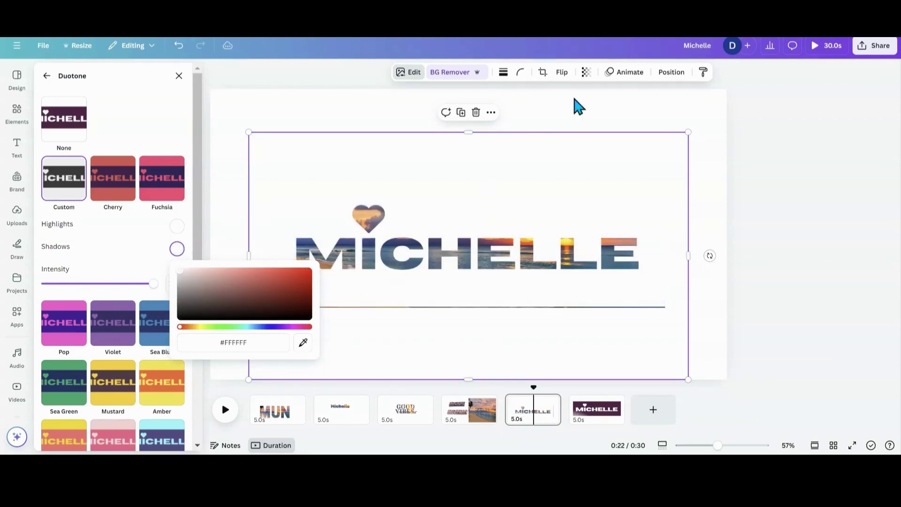
# Show page 5's layers and select the beach photo, then the white page background
pyautogui.click(670, 72)
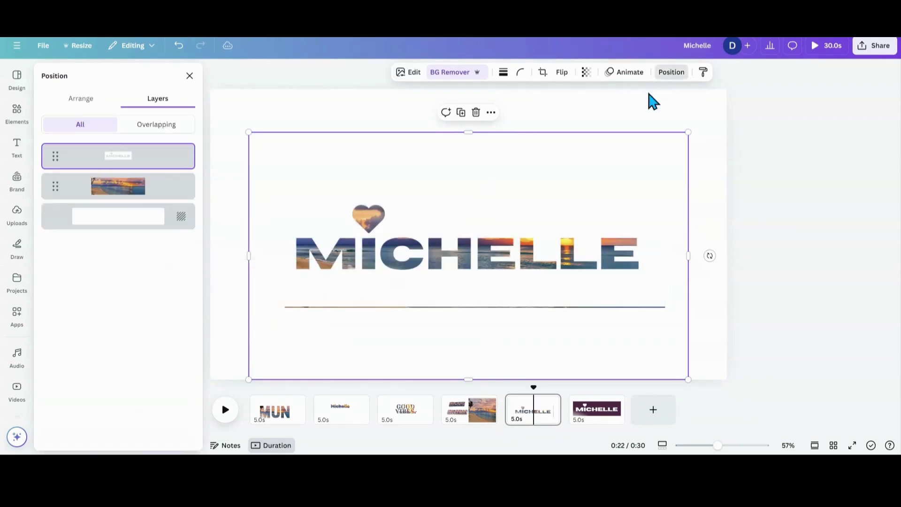
pyautogui.click(96, 193)
pyautogui.moveTo(472, 306); pyautogui.dragTo(471, 301)
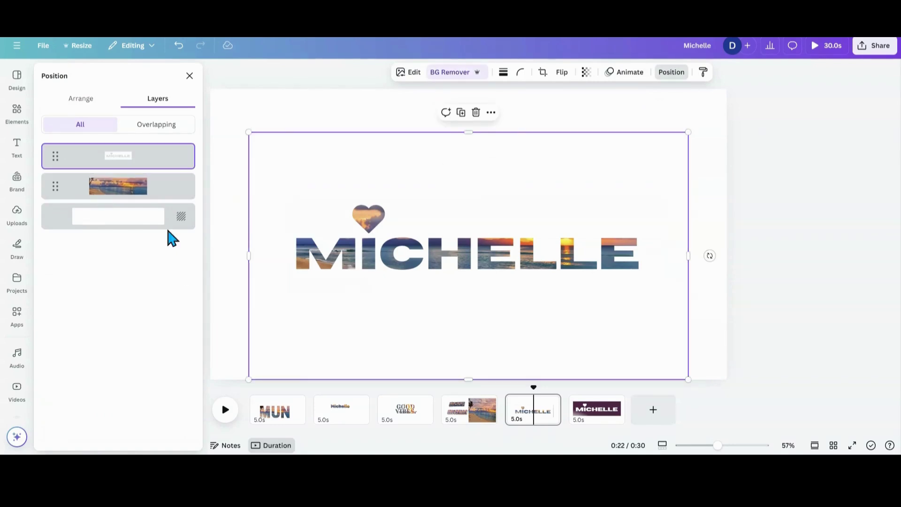
pyautogui.click(224, 162)
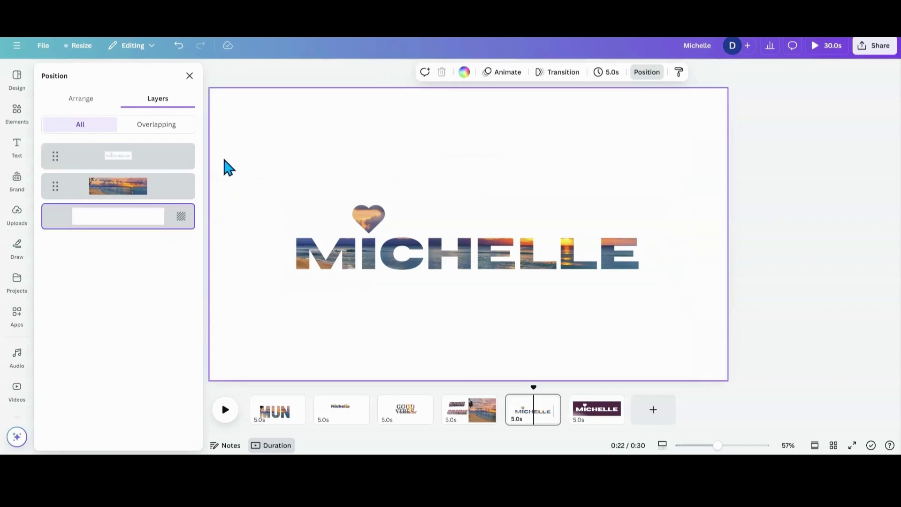
# Export only the current page 5 as a PNG download
pyautogui.click(44, 46)
pyautogui.click(72, 258)
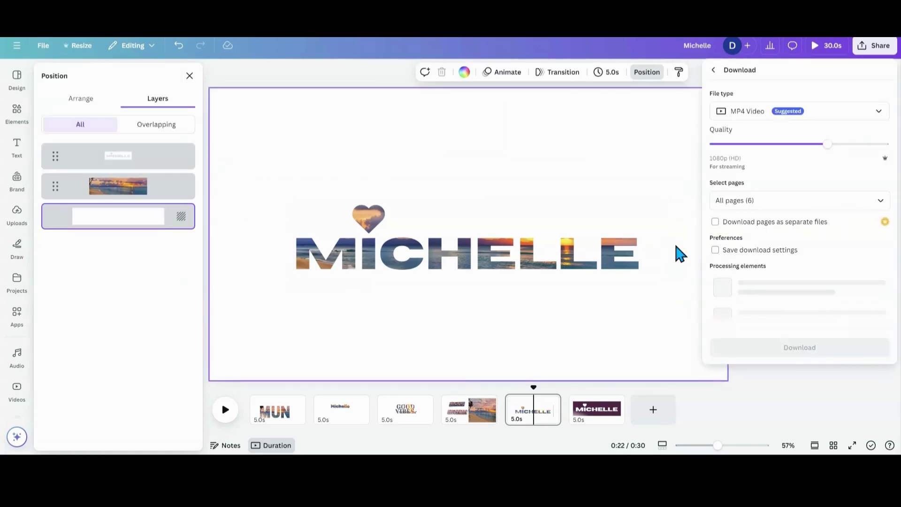
pyautogui.click(879, 111)
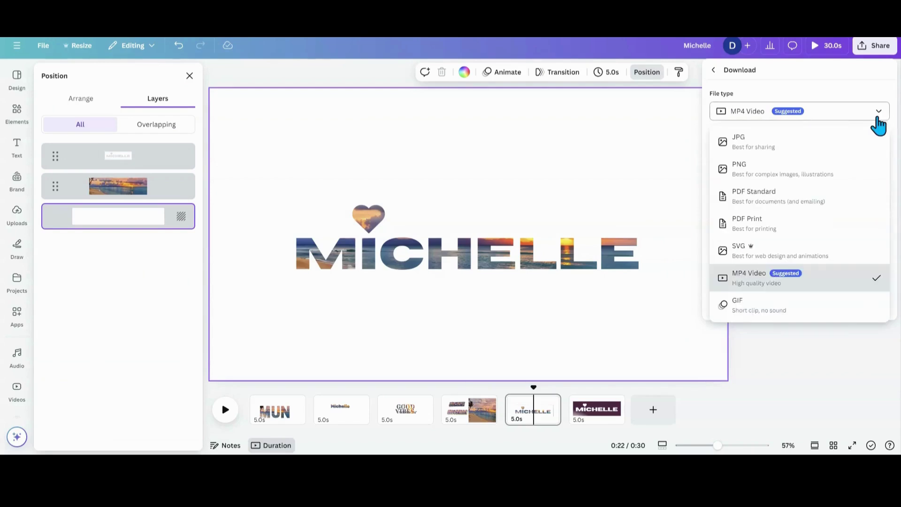
pyautogui.click(776, 181)
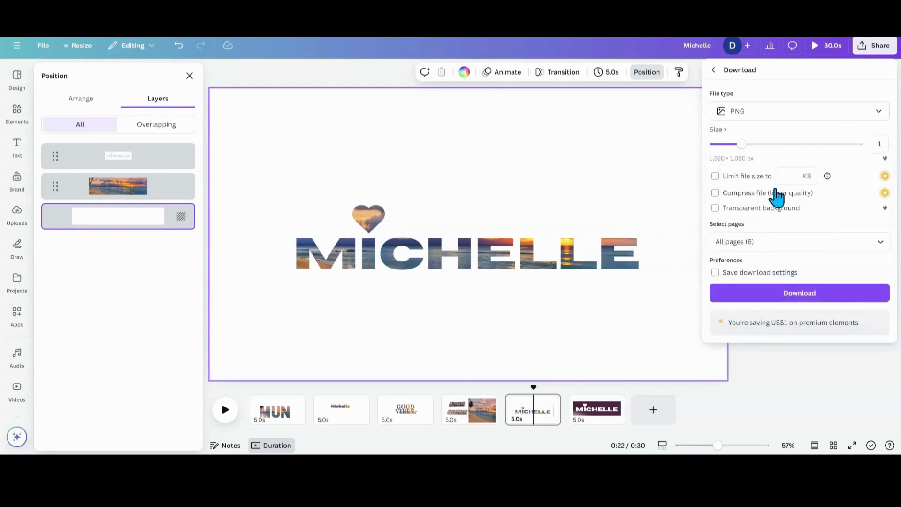
pyautogui.click(879, 246)
pyautogui.click(870, 269)
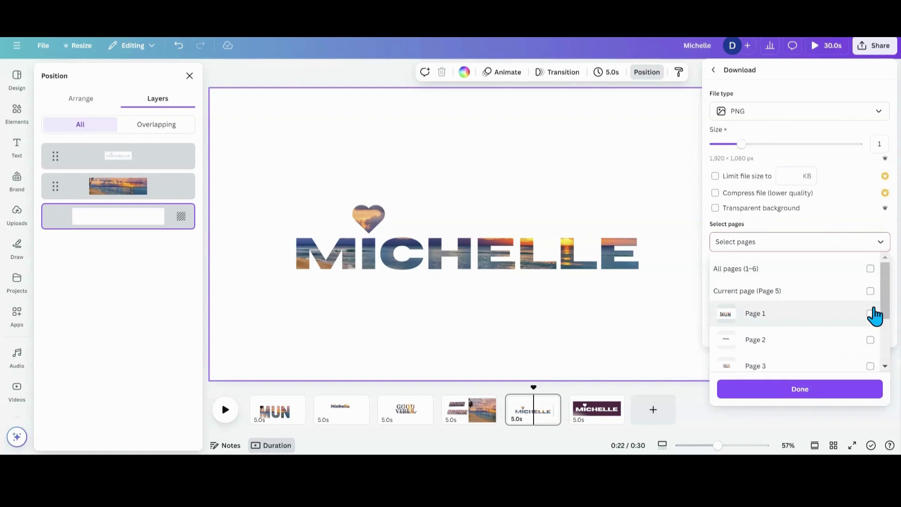
pyautogui.click(870, 291)
pyautogui.click(854, 392)
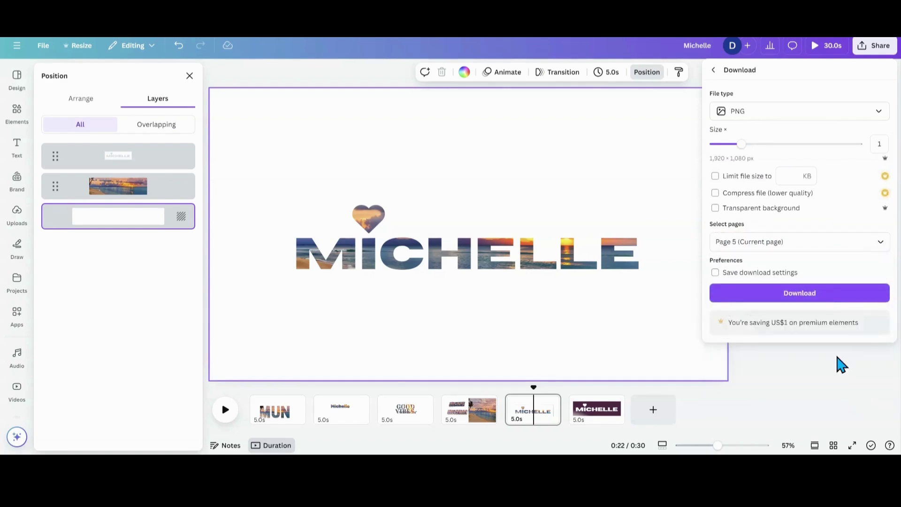
pyautogui.click(773, 293)
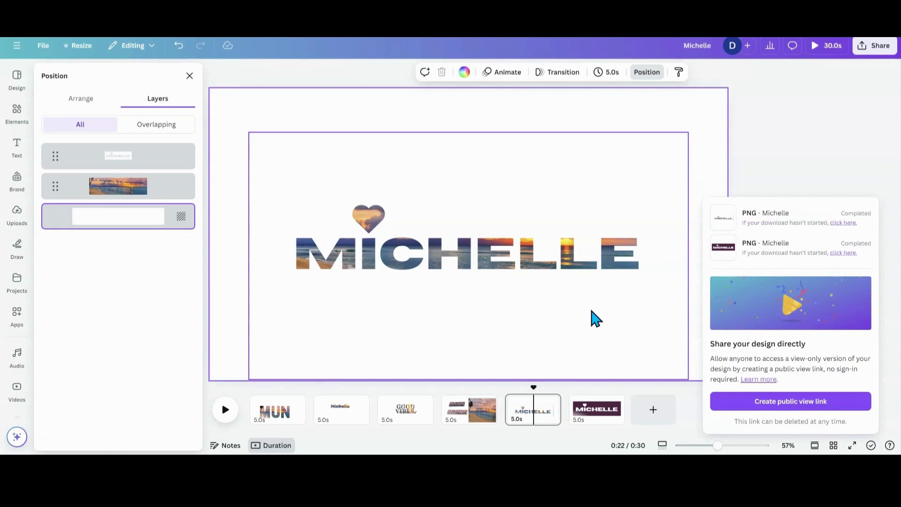
# Add a blank seventh page, place the MICHELLE image on it and remove its background
pyautogui.click(638, 409)
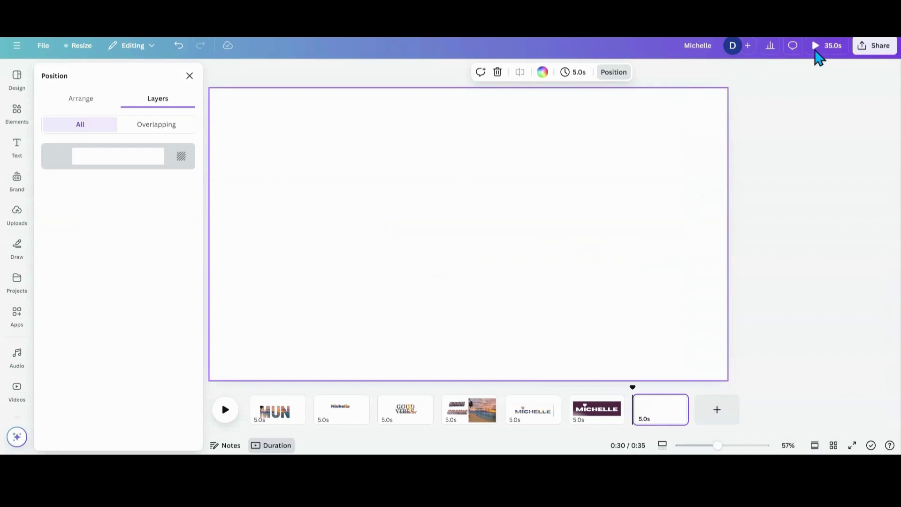
pyautogui.moveTo(731, 79); pyautogui.dragTo(419, 270)
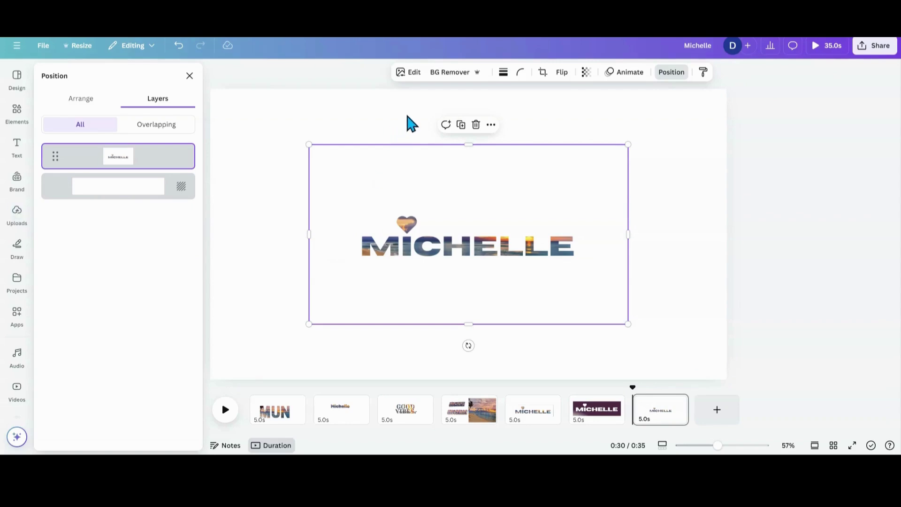
pyautogui.click(437, 73)
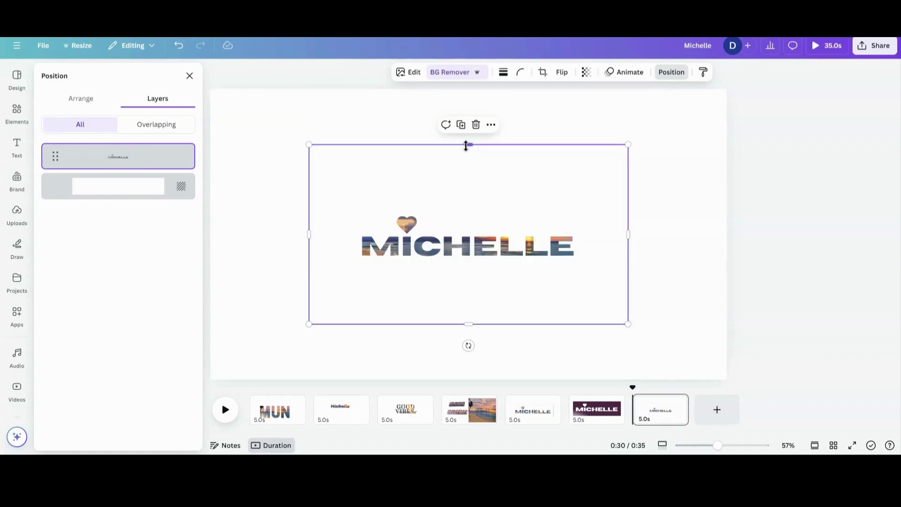
# Crop the empty space above and below MICHELLE, then enlarge and centre the image
pyautogui.moveTo(467, 148); pyautogui.dragTo(468, 200)
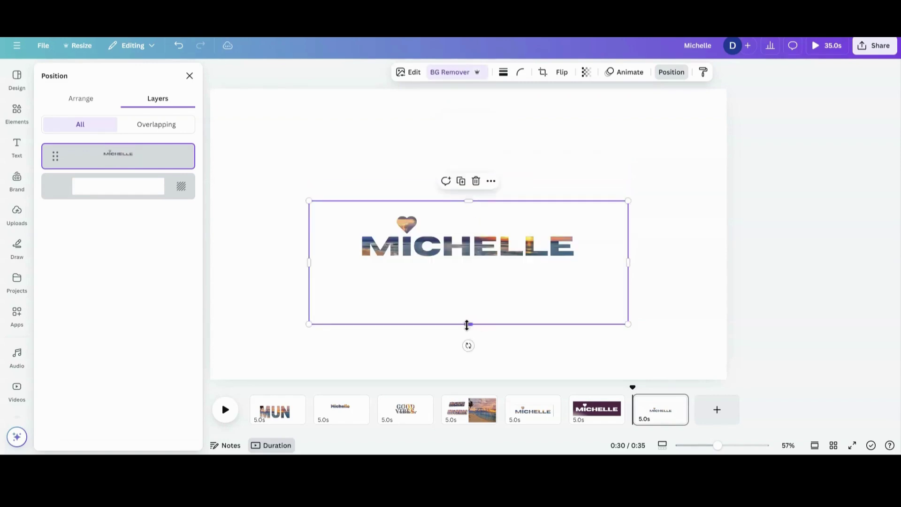
pyautogui.moveTo(467, 324); pyautogui.dragTo(462, 285)
pyautogui.moveTo(307, 201); pyautogui.dragTo(228, 180)
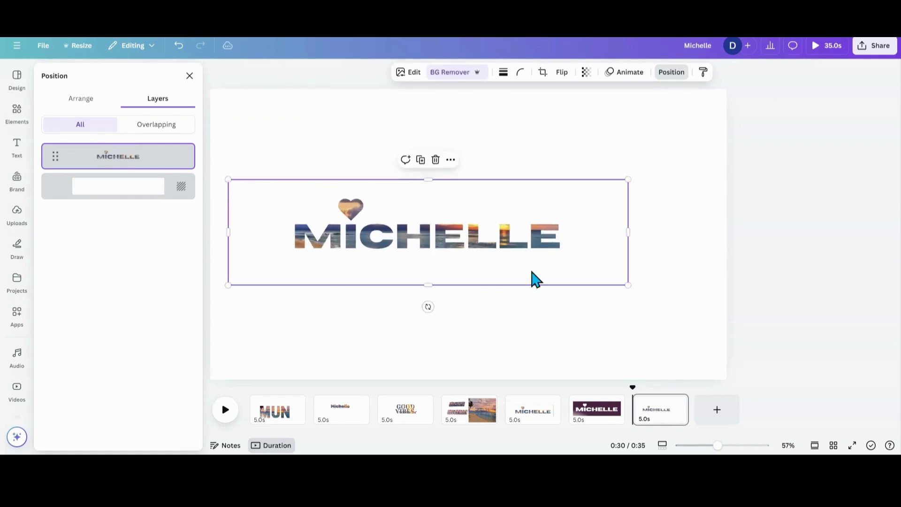
pyautogui.moveTo(627, 285); pyautogui.dragTo(727, 347)
pyautogui.moveTo(495, 301); pyautogui.dragTo(497, 296)
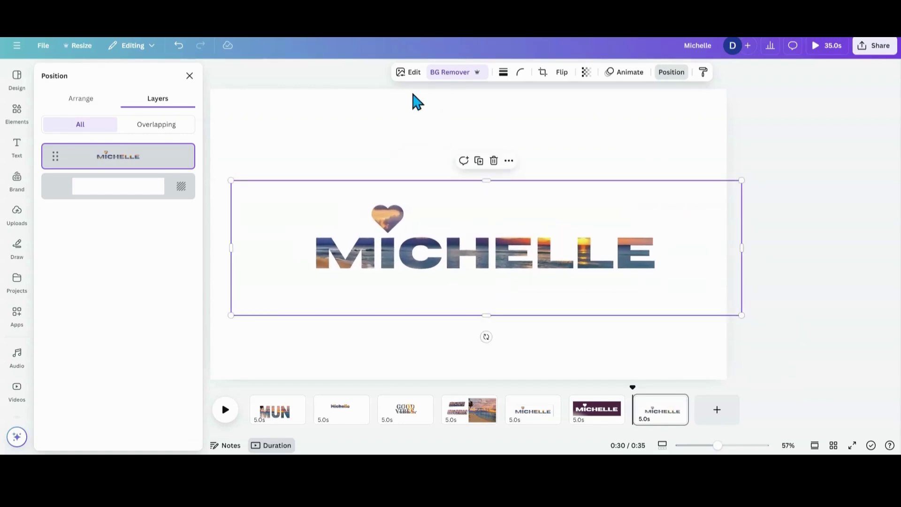
# Give the MICHELLE image a Drop shadow with distance 14, intensity 54 and blur 16
pyautogui.click(409, 72)
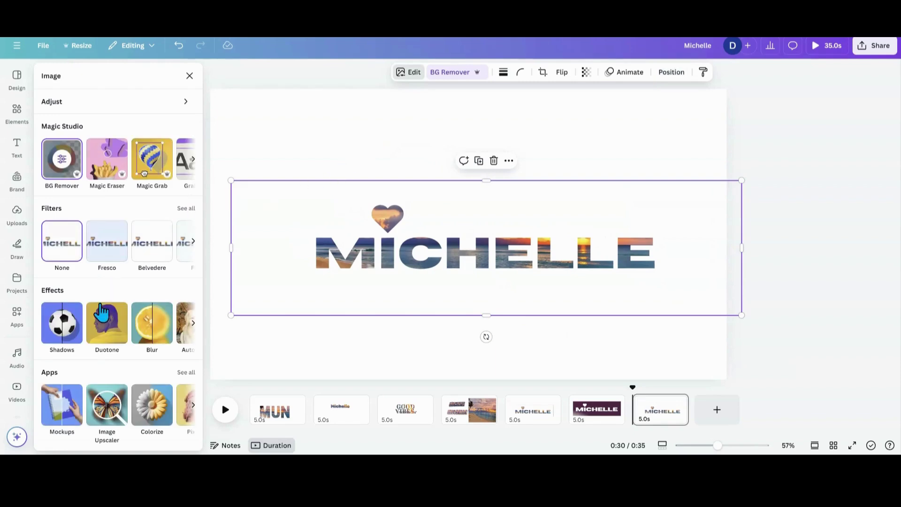
pyautogui.click(56, 328)
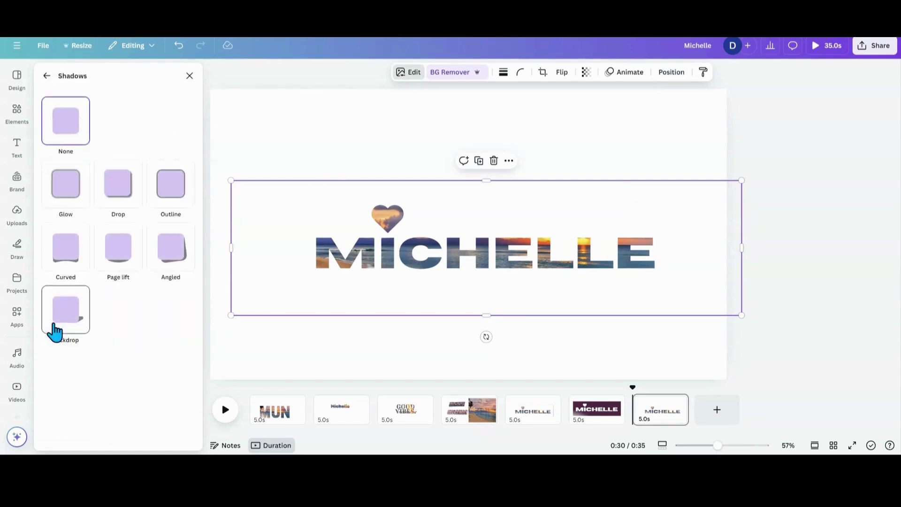
pyautogui.click(112, 200)
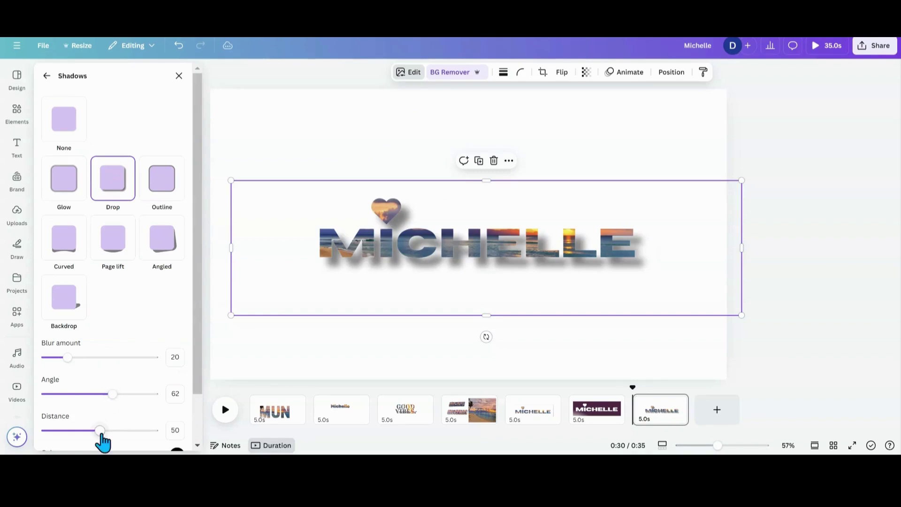
pyautogui.moveTo(100, 430); pyautogui.dragTo(61, 430)
pyautogui.scroll(-2, 71, 380)
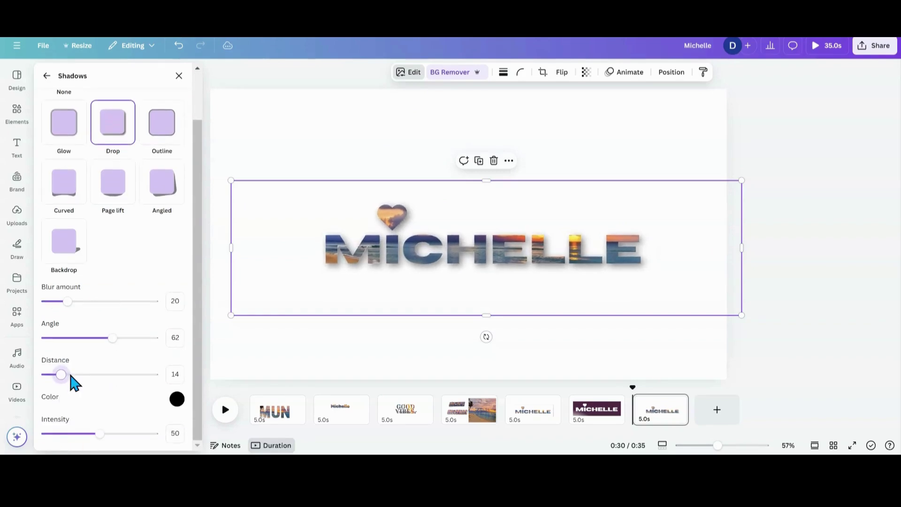
pyautogui.moveTo(99, 433); pyautogui.dragTo(103, 433)
pyautogui.moveTo(68, 301)
pyautogui.mouseDown()
pyautogui.moveTo(55, 302)
pyautogui.moveTo(65, 302)
pyautogui.moveTo(64, 313)
pyautogui.mouseUp()
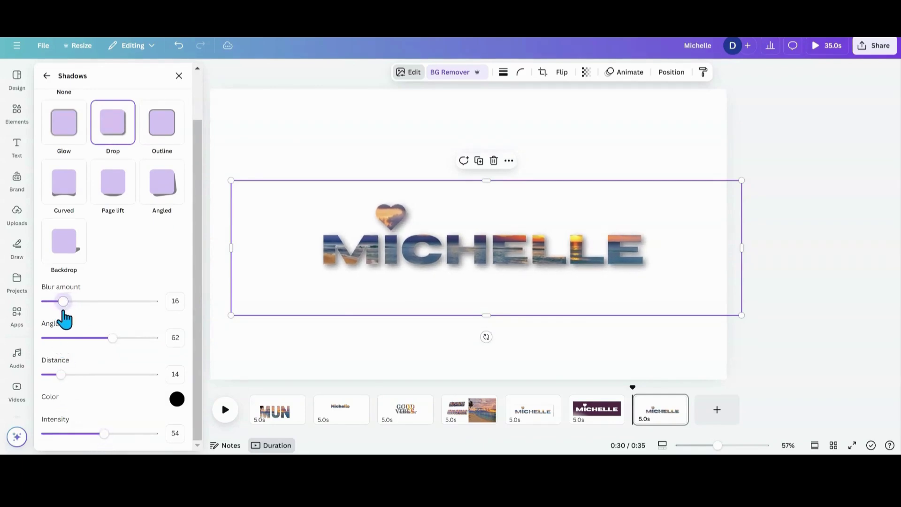
# Reposition the shadowed MICHELLE image on page 7, then return to page 6 at 0:26
pyautogui.click(259, 150)
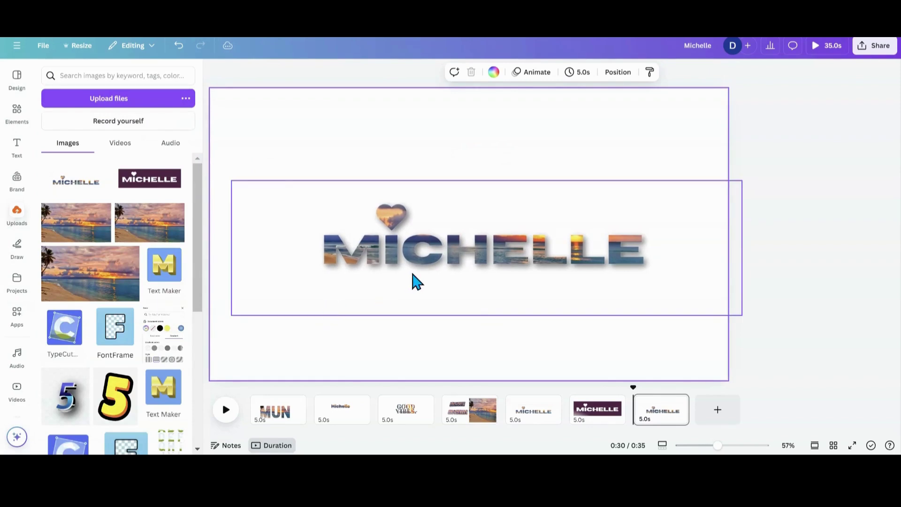
pyautogui.moveTo(412, 274); pyautogui.dragTo(434, 241)
pyautogui.click(393, 342)
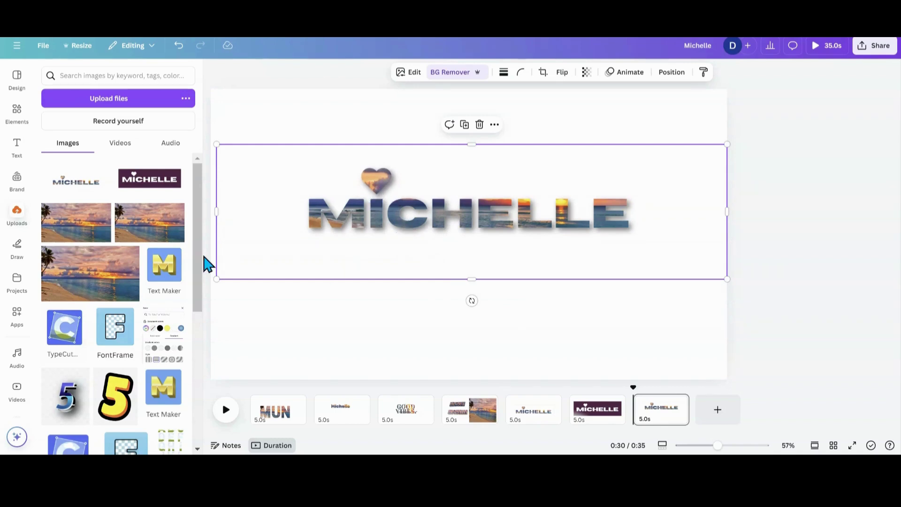
pyautogui.scroll(-5, 16, 277)
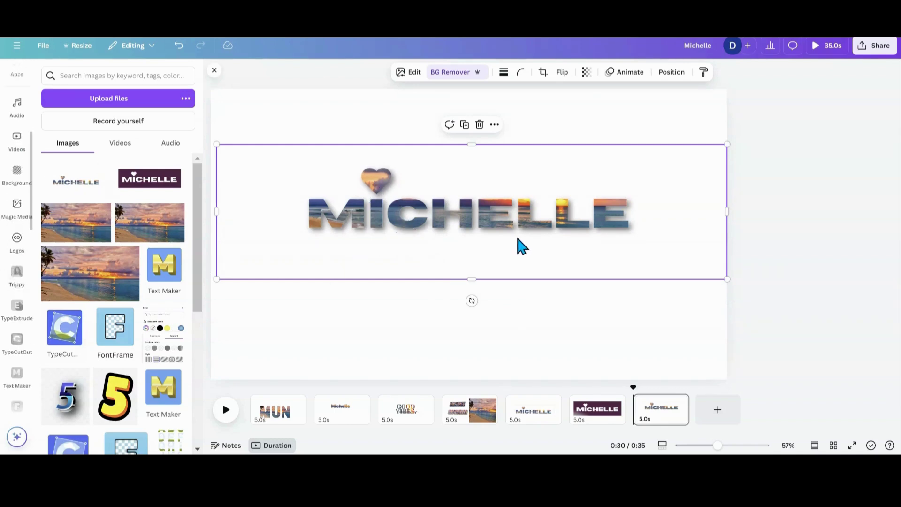
pyautogui.moveTo(444, 239); pyautogui.dragTo(454, 255)
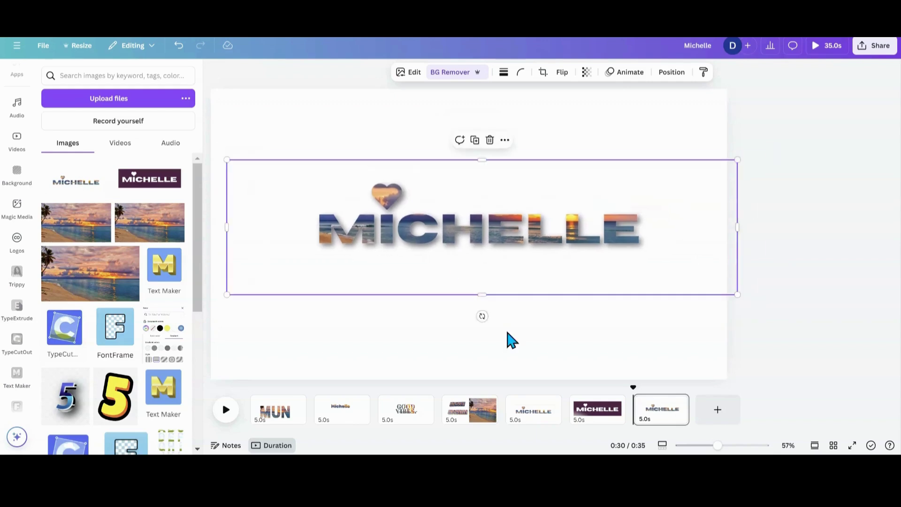
pyautogui.click(590, 411)
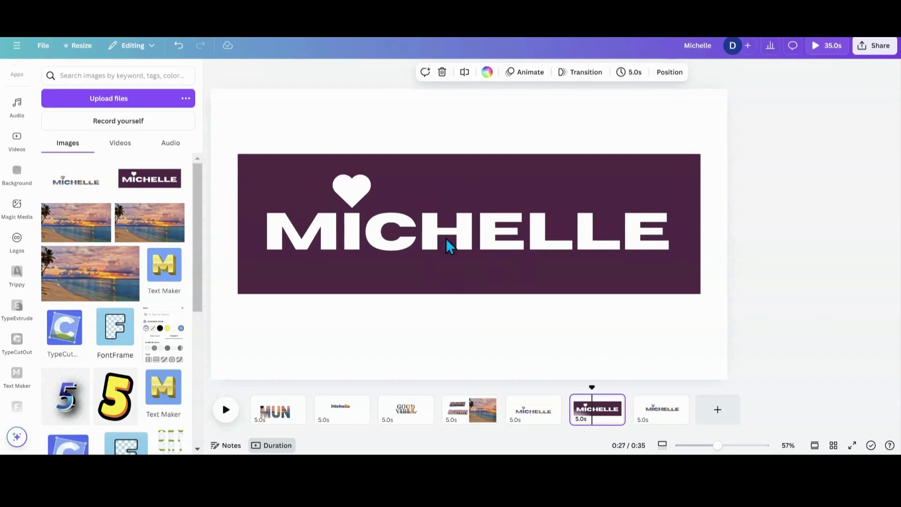
pyautogui.click(584, 415)
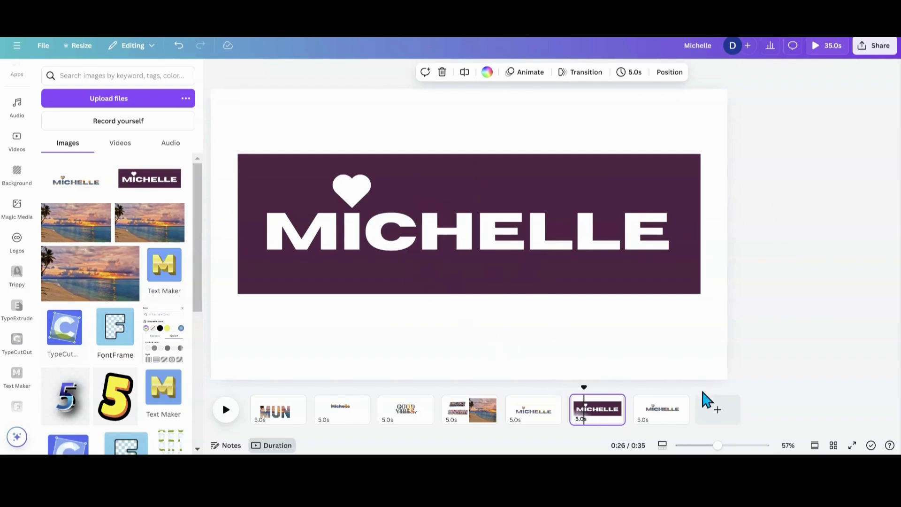